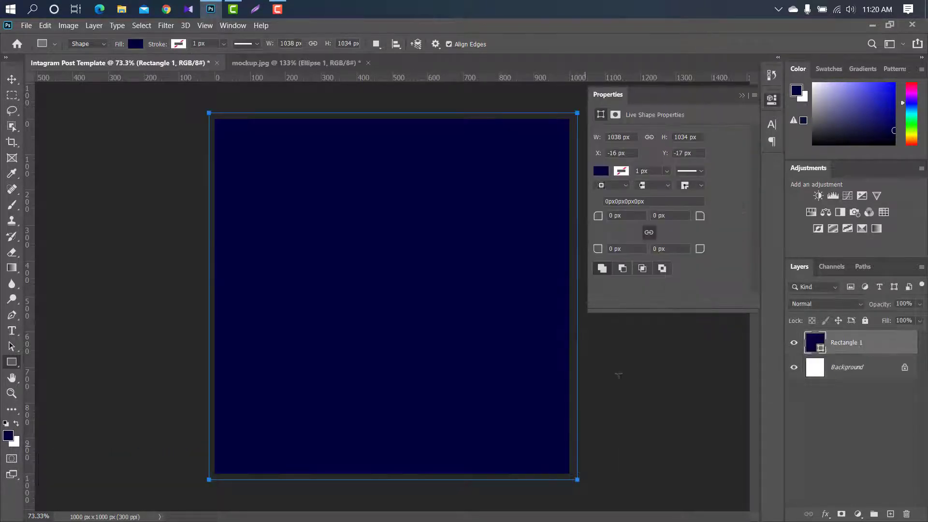
Step: Set the foreground color to the lighter navy #000f6a
click(742, 96)
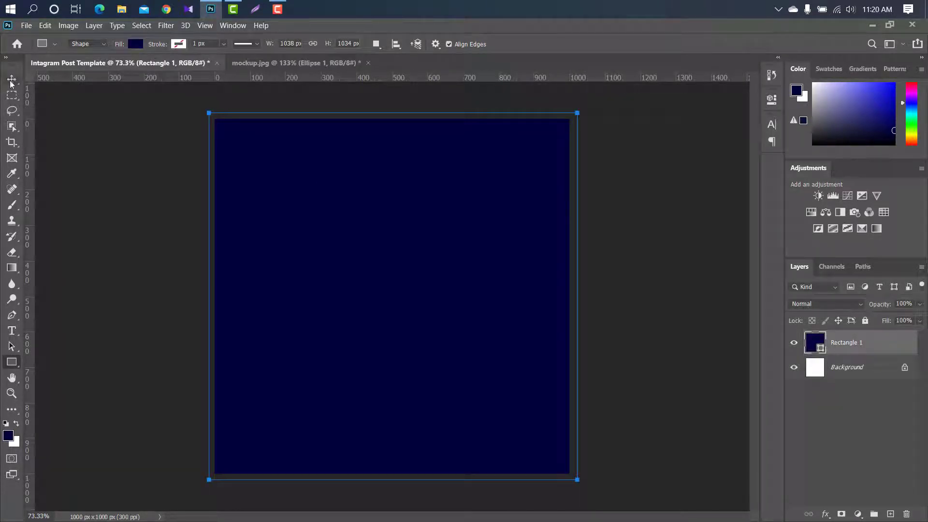
click(11, 81)
click(8, 437)
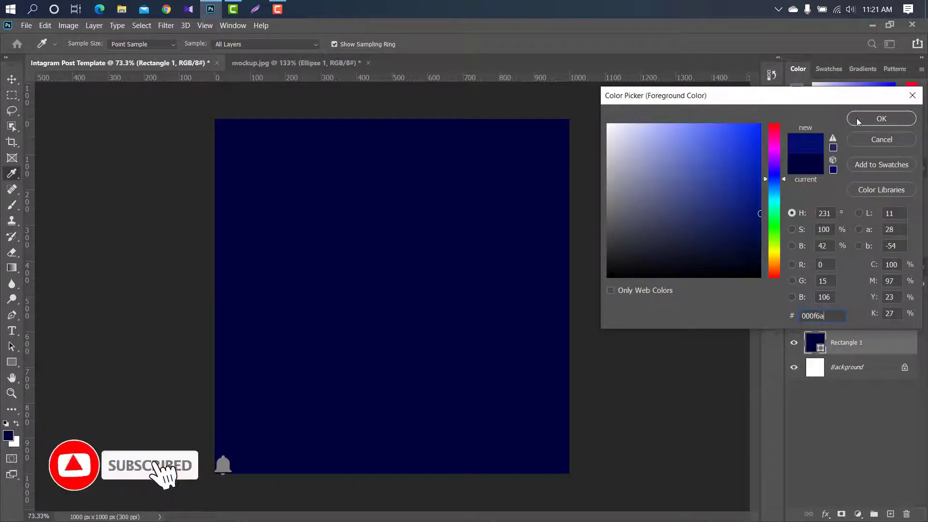
click(881, 119)
Step: Choose the Brush tool with a soft round tip at 0% hardness and rasterize the Rectangle 1 layer
click(12, 205)
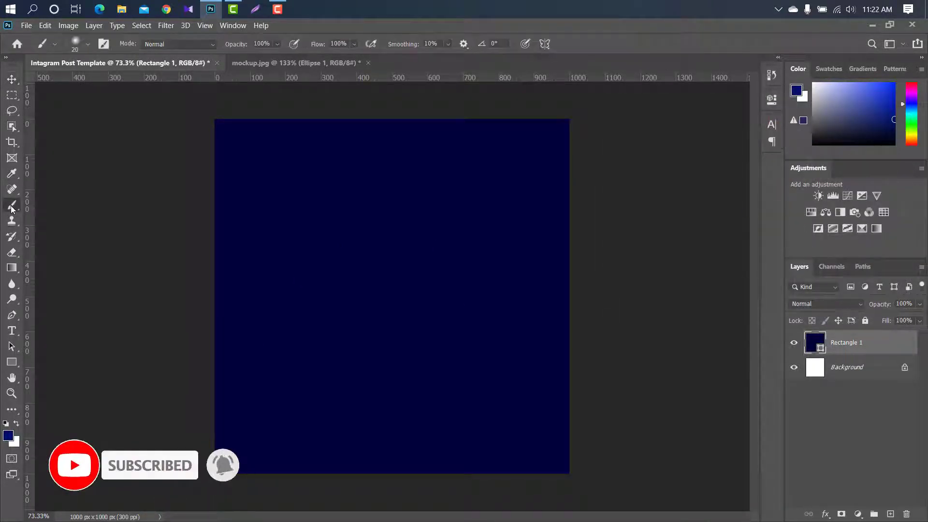
right_click(12, 204)
click(45, 207)
click(87, 44)
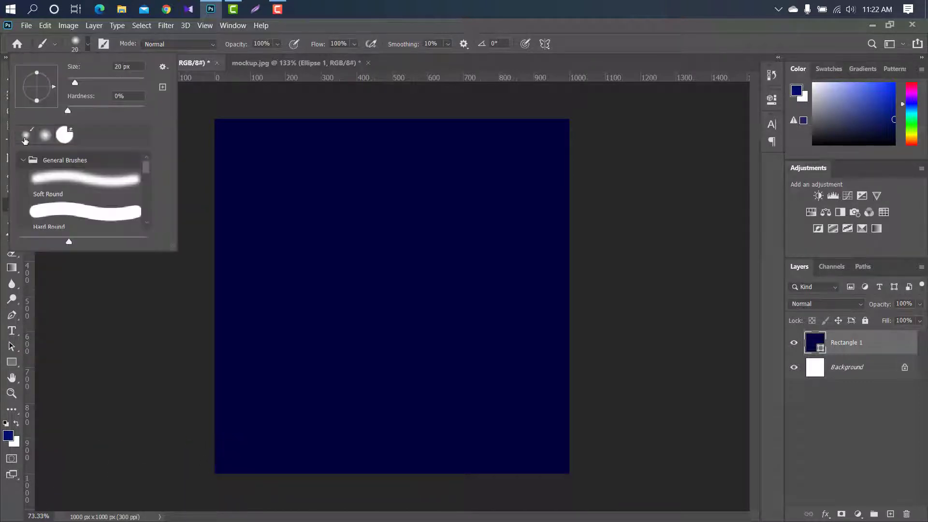
click(891, 344)
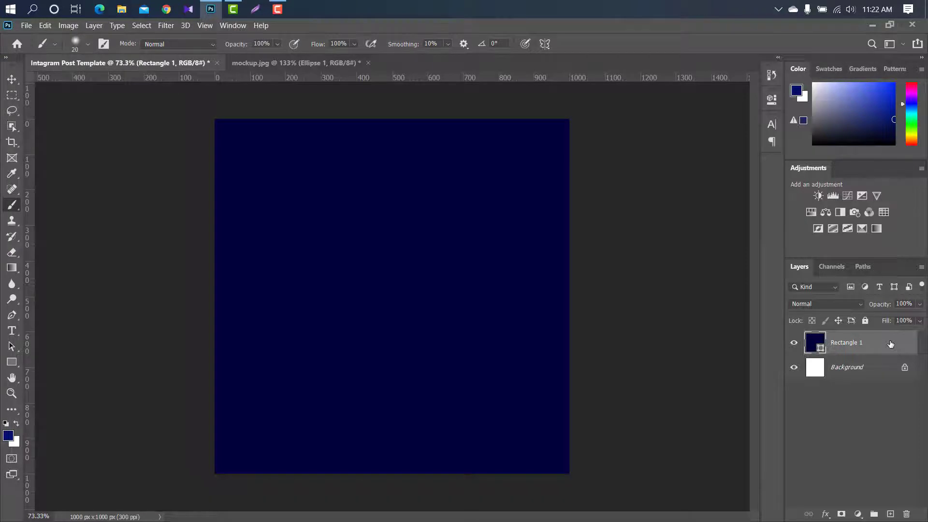
right_click(890, 344)
click(757, 197)
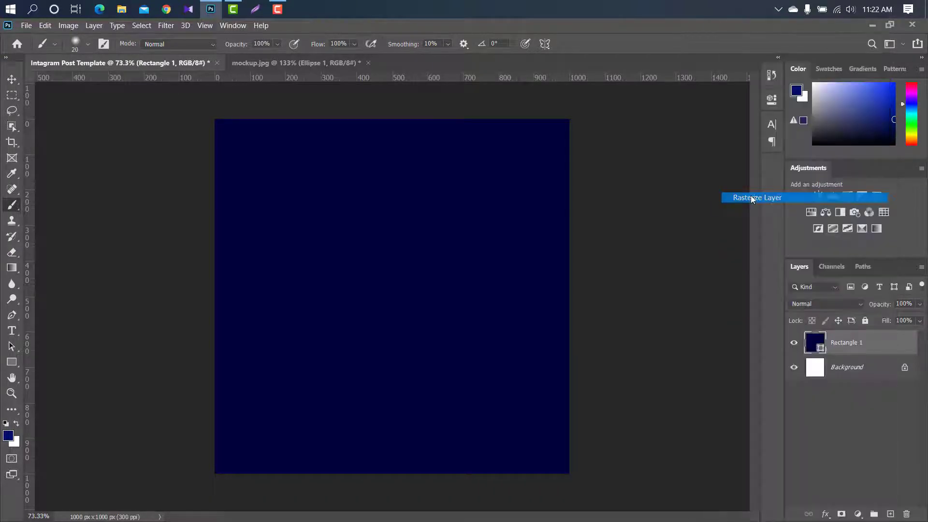
Step: Enlarge the soft brush to 1000 px and paint a single glow dab in the centre of the rectangle
key(])
key(])
key(])
key(])
key(])
key(])
key(])
key(])
key(])
key(])
key(])
key(])
key(])
key(])
key(])
key(])
key(])
key(])
key(])
key(])
key([)
key([)
key([)
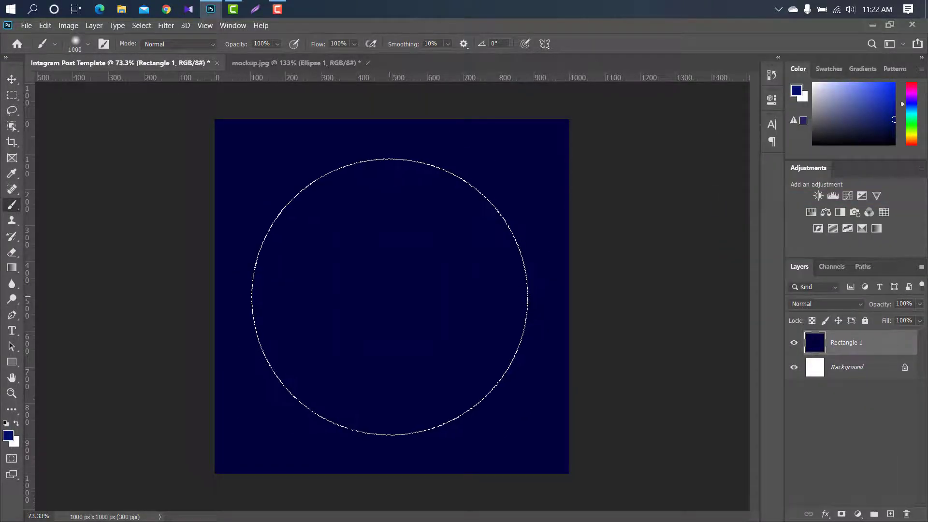
click(390, 297)
click(17, 81)
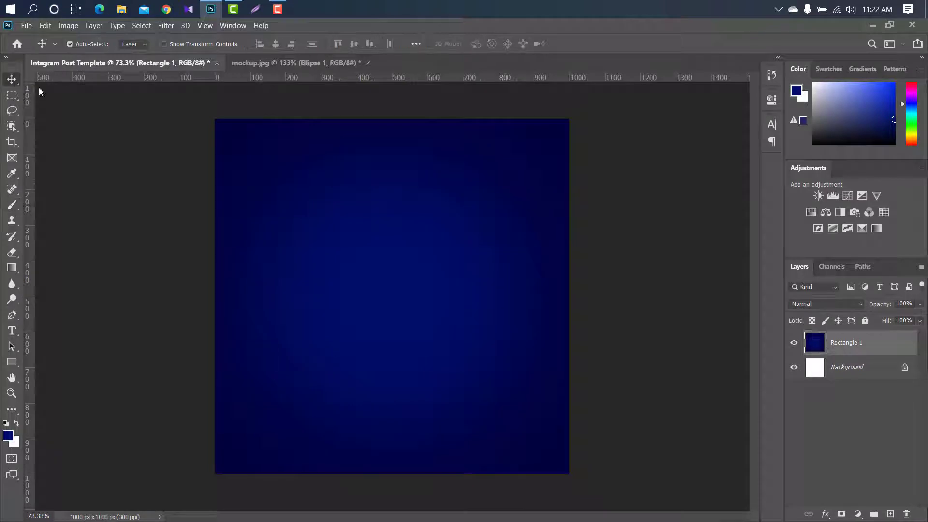
Step: Draw a circle about 339 px across, fill it with white and centre it on the canvas
right_click(12, 363)
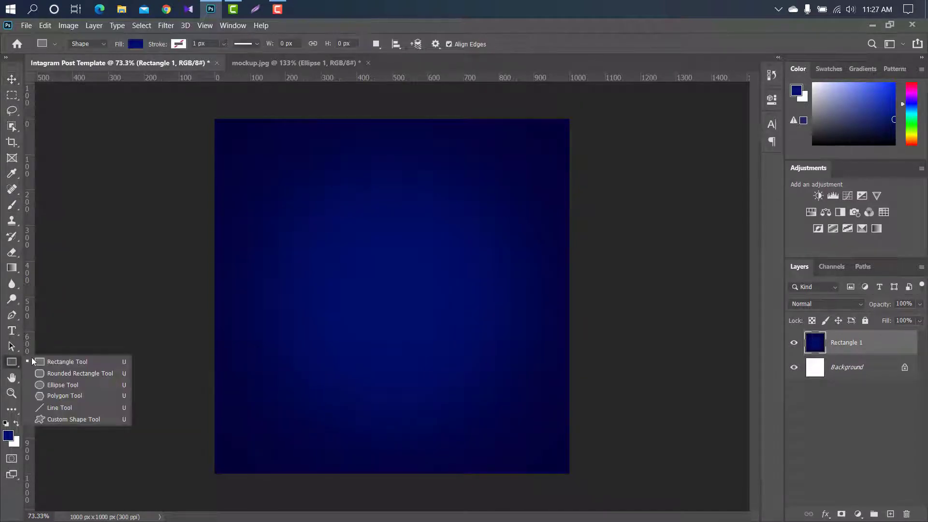
click(61, 383)
drag(336, 221, 469, 342)
click(602, 190)
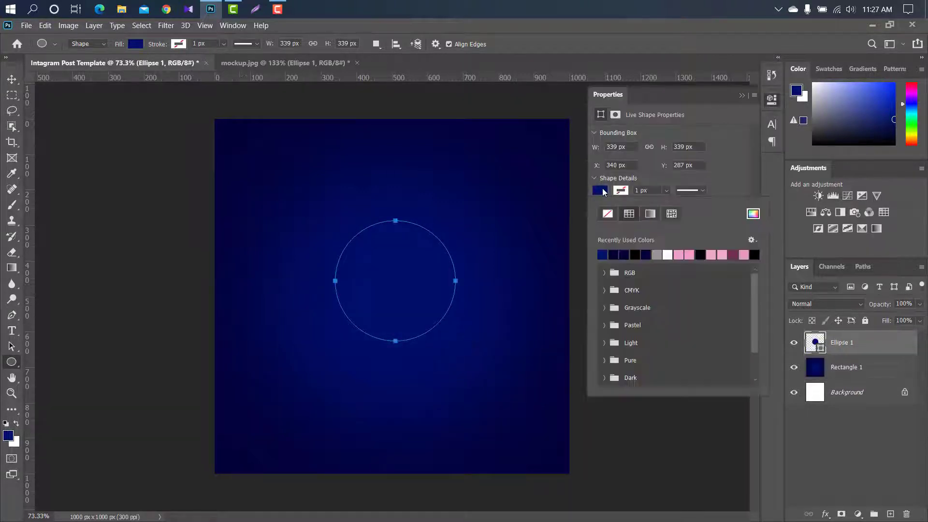
click(668, 255)
key(Return)
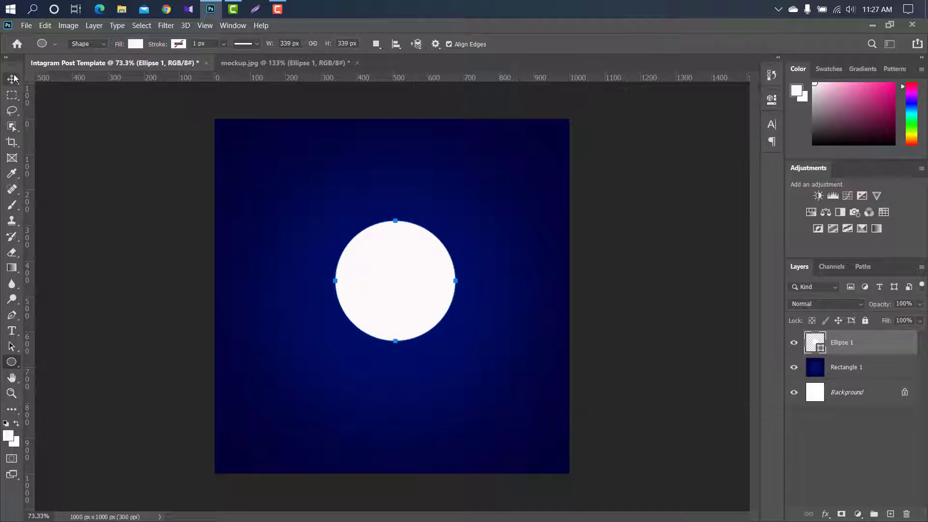
key(v)
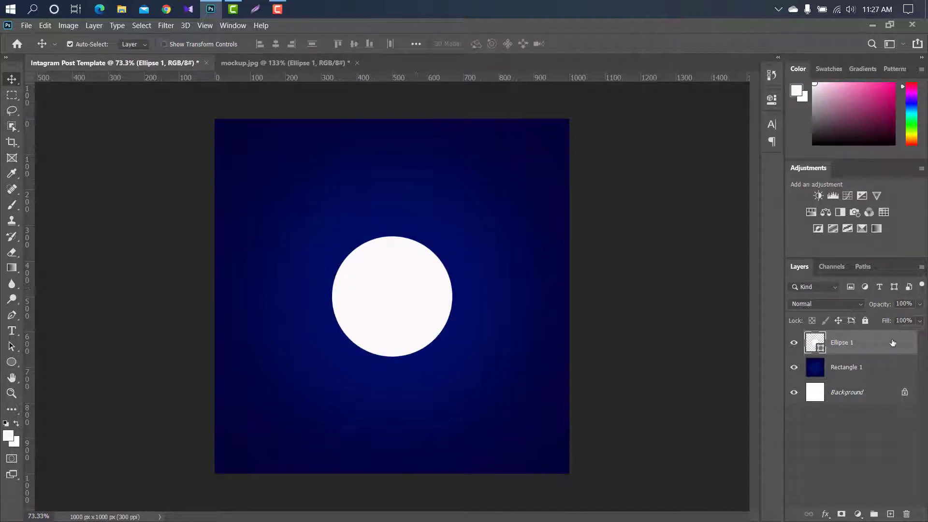
Step: Add a gradient overlay to the circle and set the gradient's 100% end stop to #002ccd
double_click(892, 343)
drag(523, 84, 554, 84)
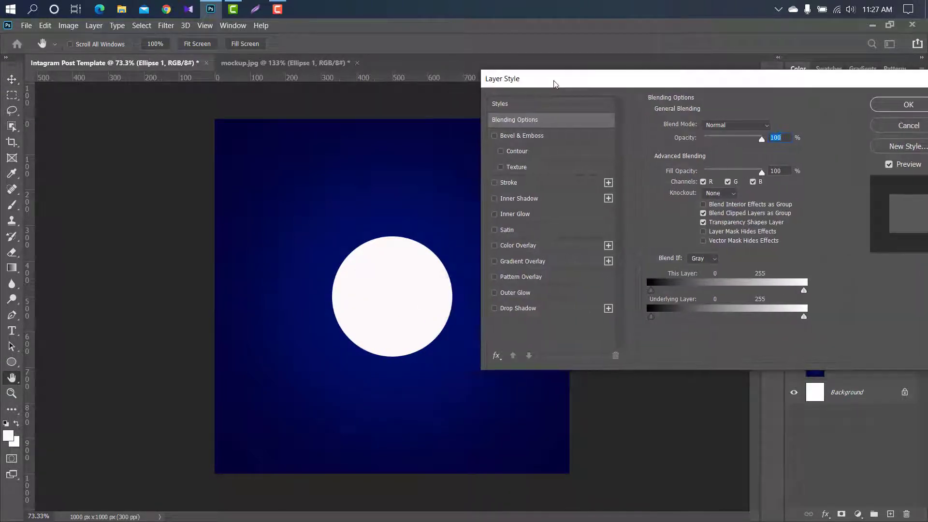
click(532, 261)
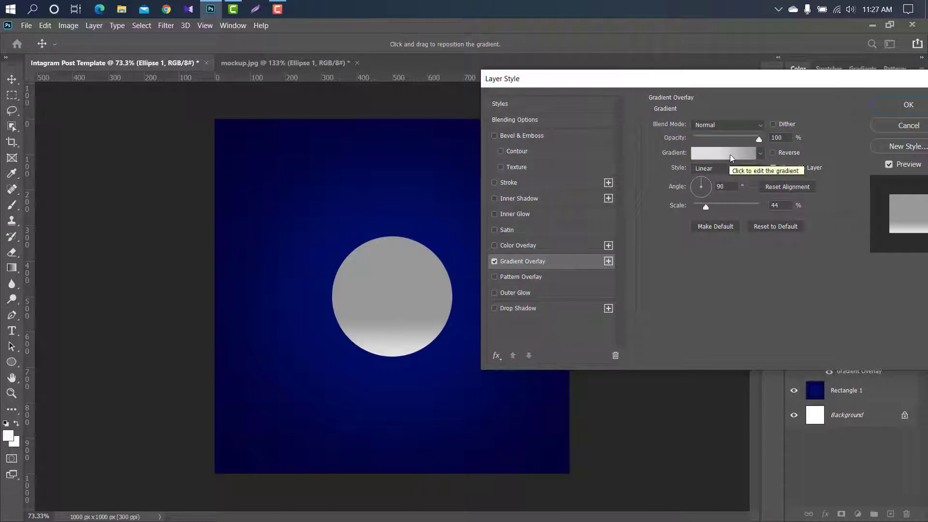
click(730, 155)
click(902, 301)
click(719, 354)
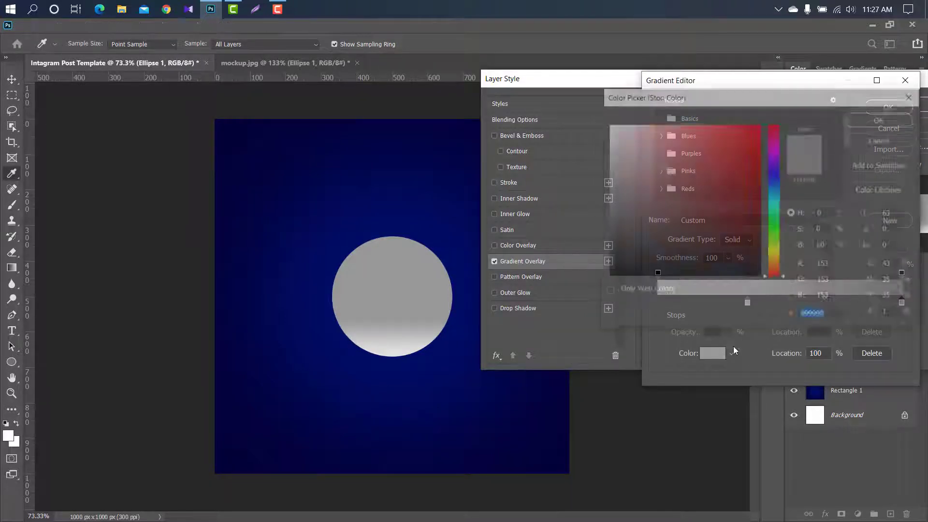
text(002ccd)
click(868, 123)
Step: Set the gradient's 37% color stop to #001068 and apply the linear overlay at 66% scale
click(747, 302)
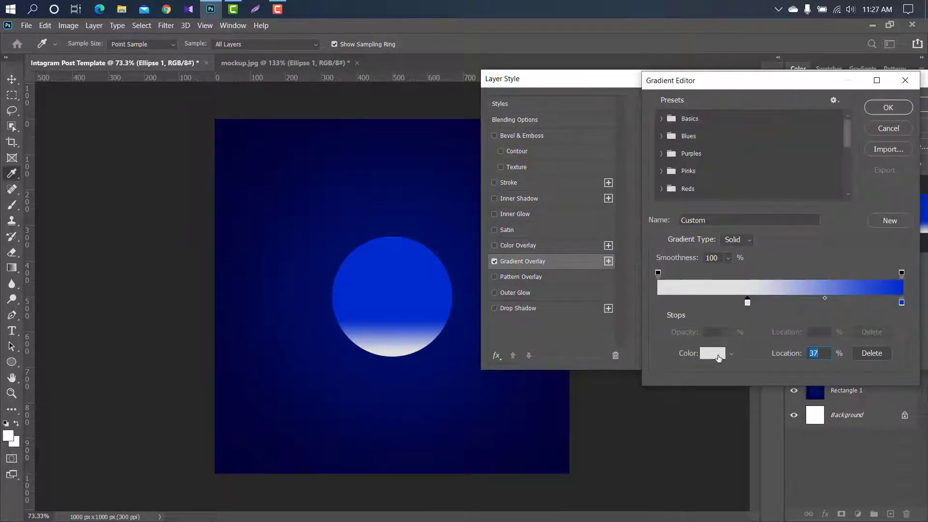
click(717, 355)
text(001068)
click(875, 117)
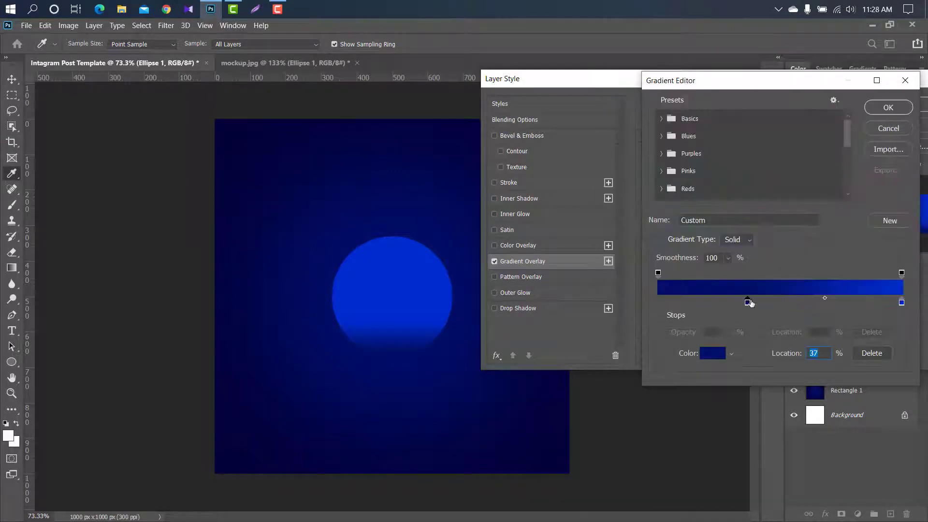
click(888, 108)
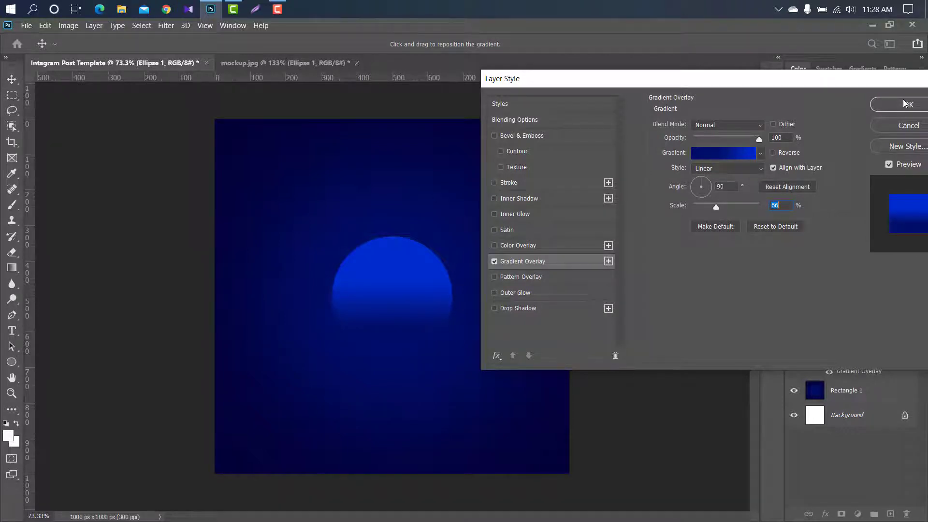
click(904, 103)
Step: Enlarge the gradient circle to about 462 px across and move it slightly lower, keeping it horizontally centred
key(ctrl+t)
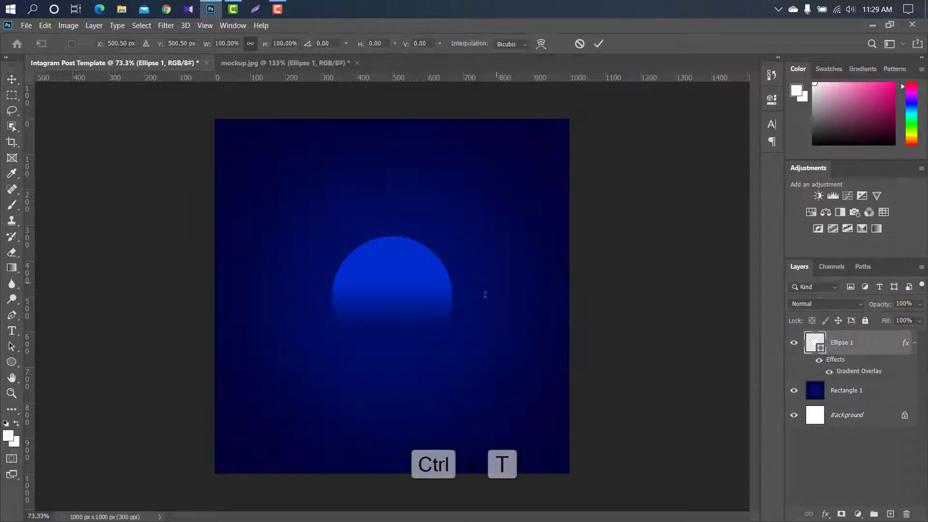
mouse_move(454, 299)
mouse_down()
mouse_move(499, 297)
mouse_move(473, 265)
mouse_move(448, 292)
mouse_up()
drag(392, 238, 392, 244)
click(598, 44)
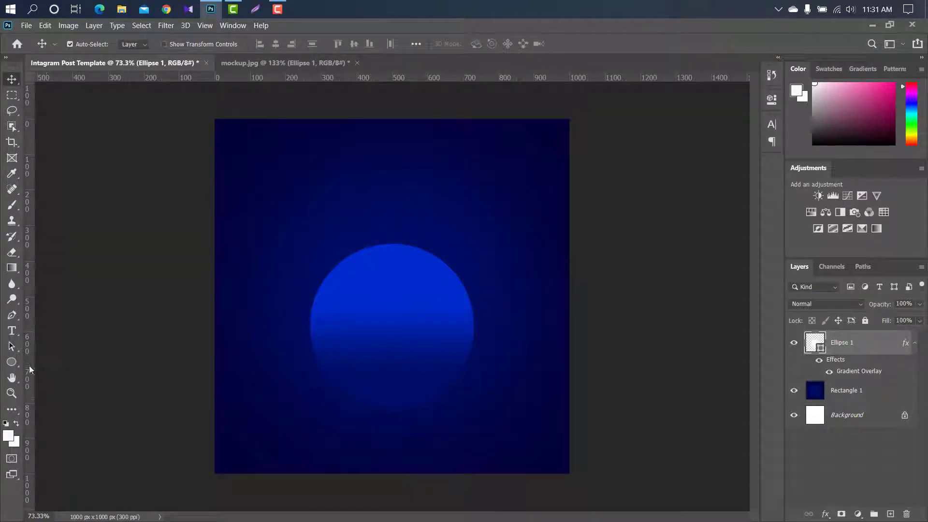
Step: Place guides at the vertical centreline and about 635 px down, and draw the left half of a white hill, about 409 x 431 px, with the Pen tool
drag(29, 365, 392, 416)
drag(439, 78, 372, 343)
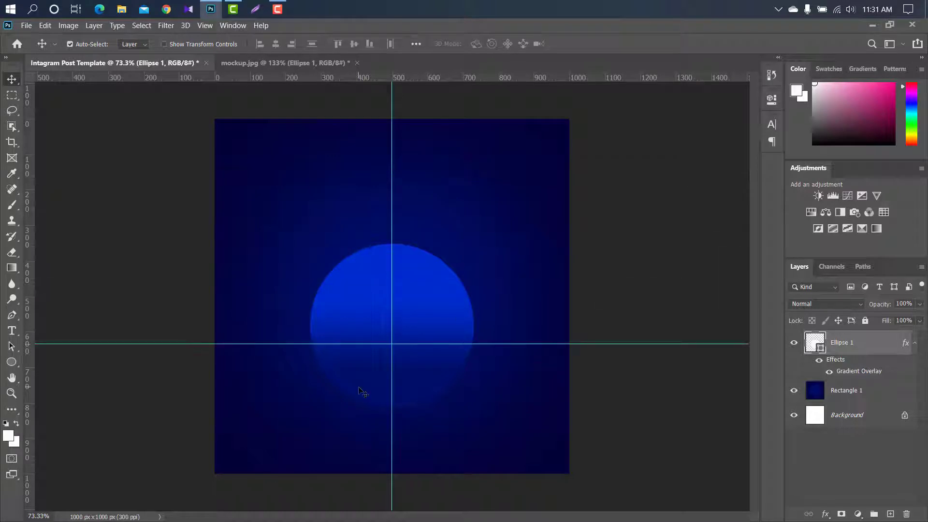
click(13, 317)
click(248, 488)
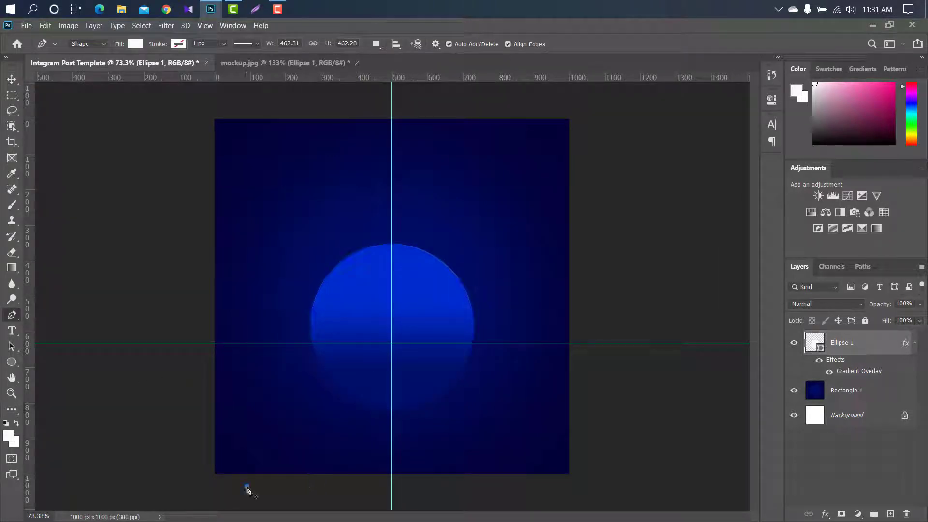
click(289, 417)
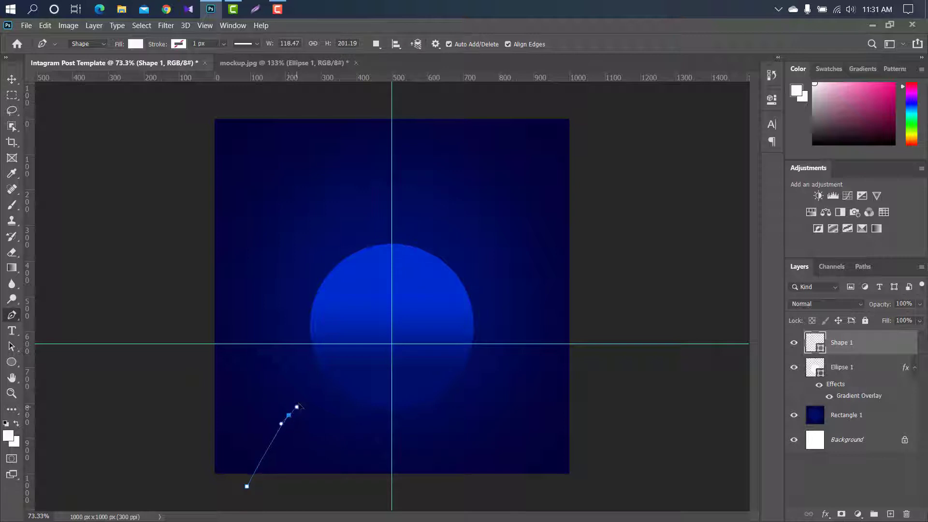
drag(298, 407, 309, 369)
key(alt)
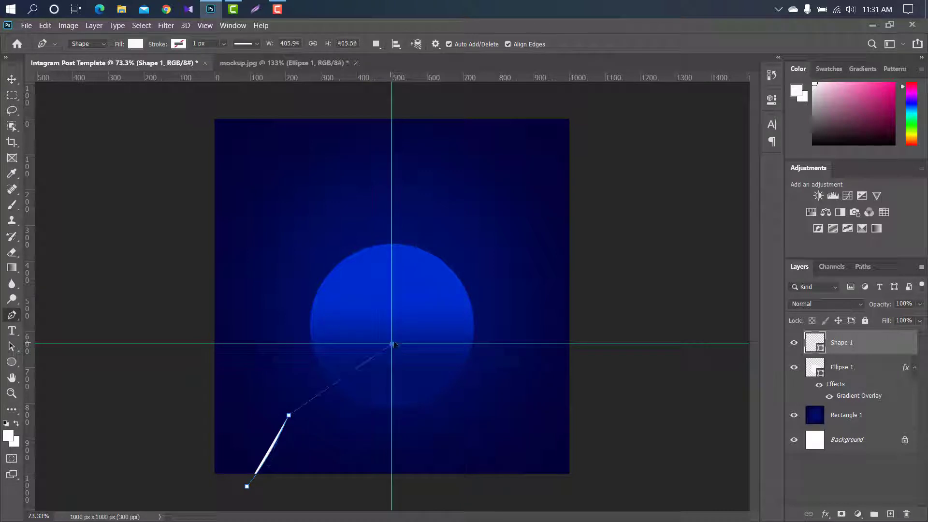
drag(392, 344, 458, 344)
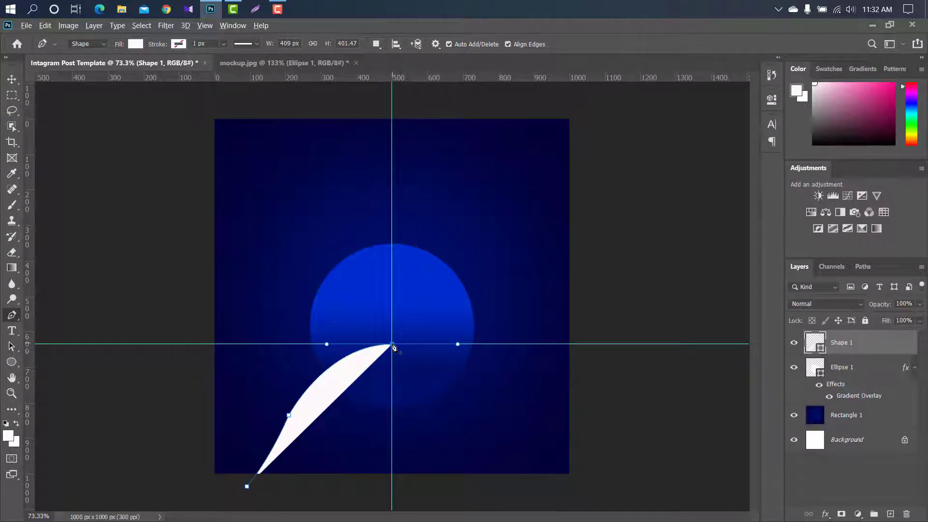
alt+click(392, 345)
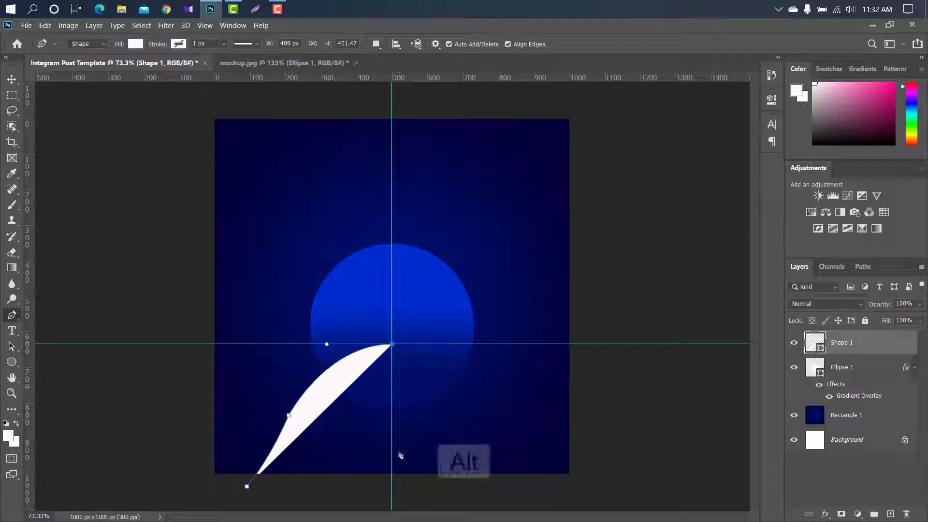
click(391, 498)
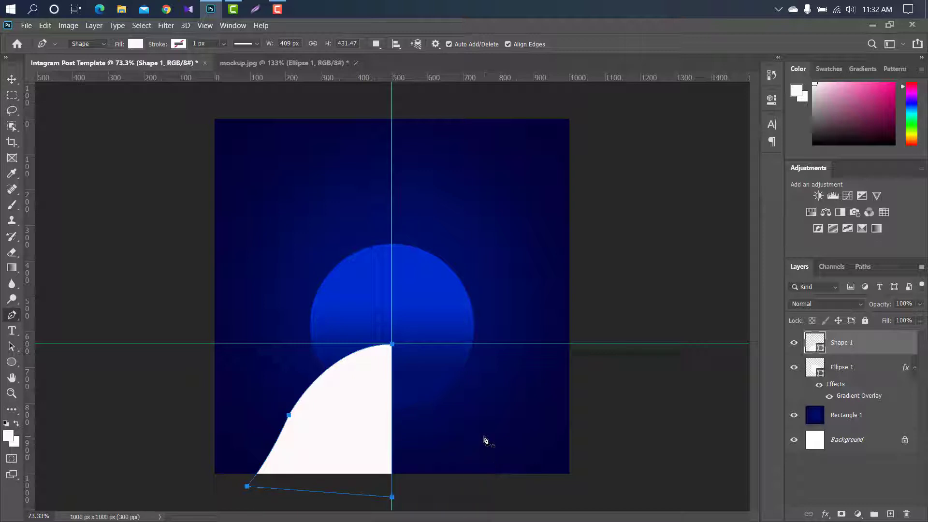
Step: Duplicate the half-hill shape, flip the copy horizontally and align it against the original's right edge to complete the hill
drag(877, 342, 890, 514)
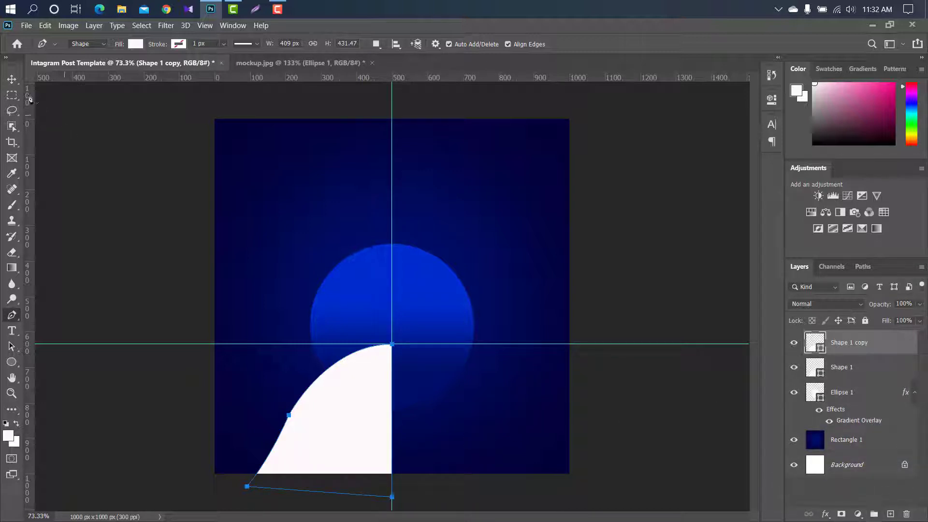
click(14, 83)
key(ctrl+t)
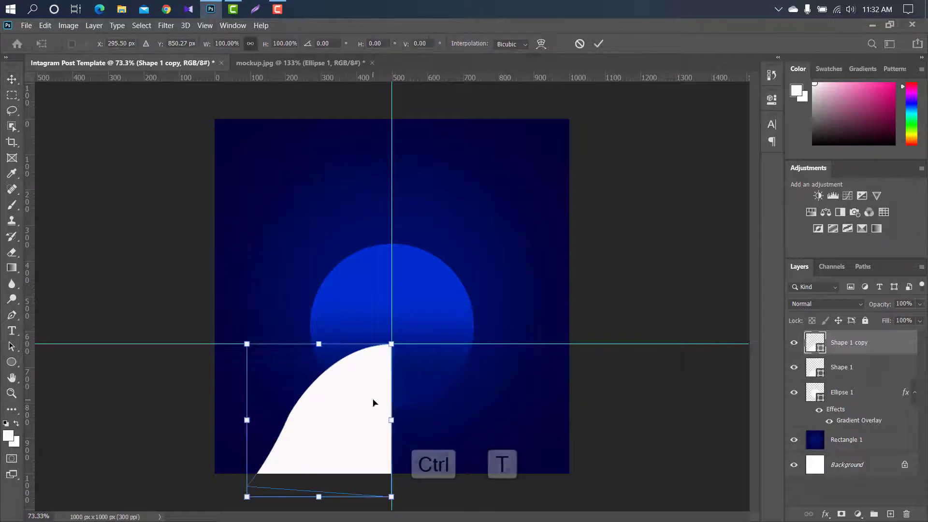
right_click(375, 400)
click(411, 383)
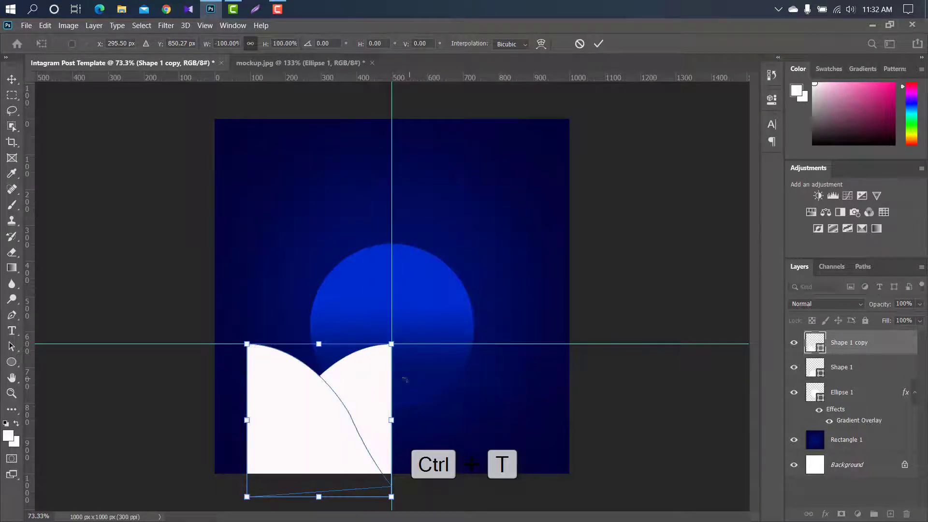
drag(325, 406, 454, 381)
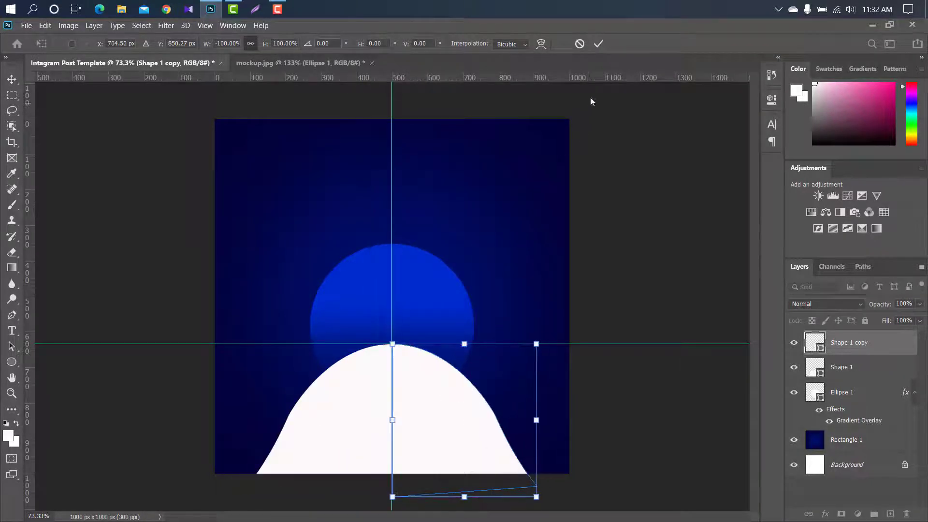
click(599, 44)
Step: Remove both guides and merge the two hill halves into one shape
drag(515, 344, 526, 70)
drag(392, 304, 27, 292)
shift+click(889, 365)
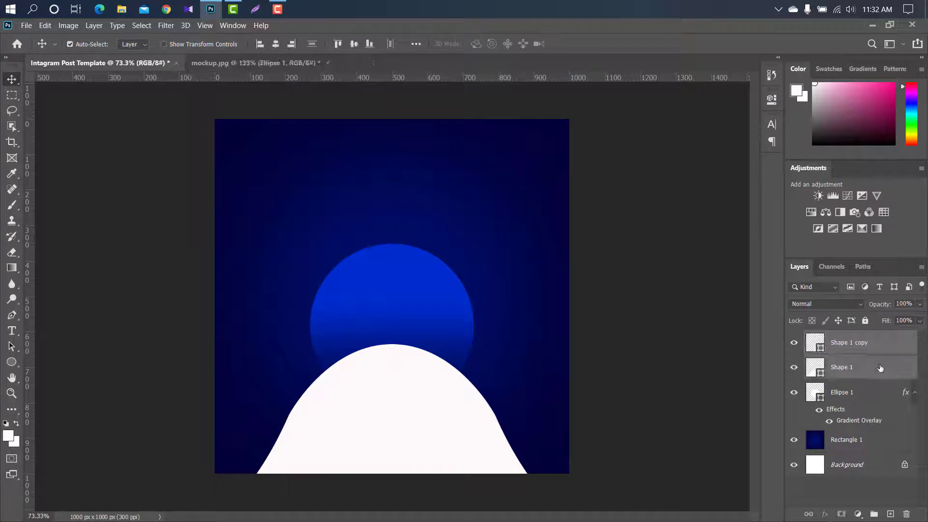
right_click(881, 368)
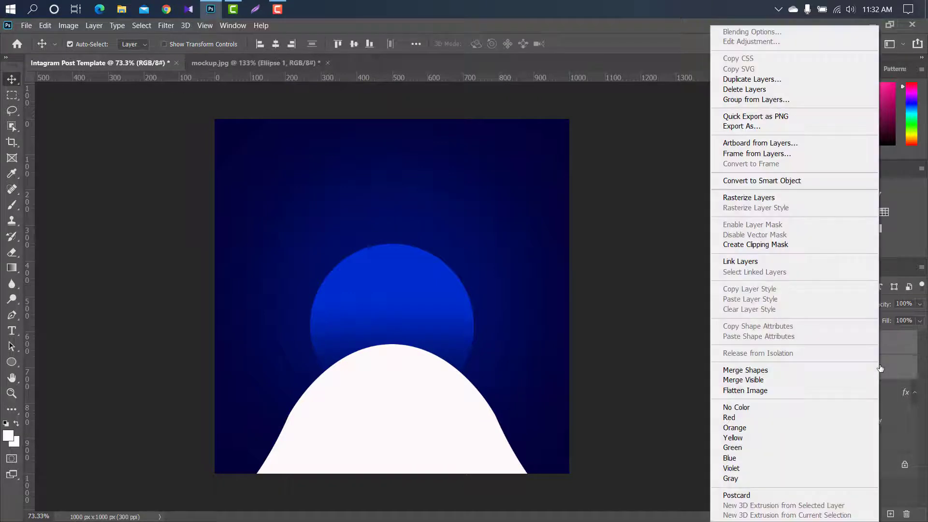
click(745, 370)
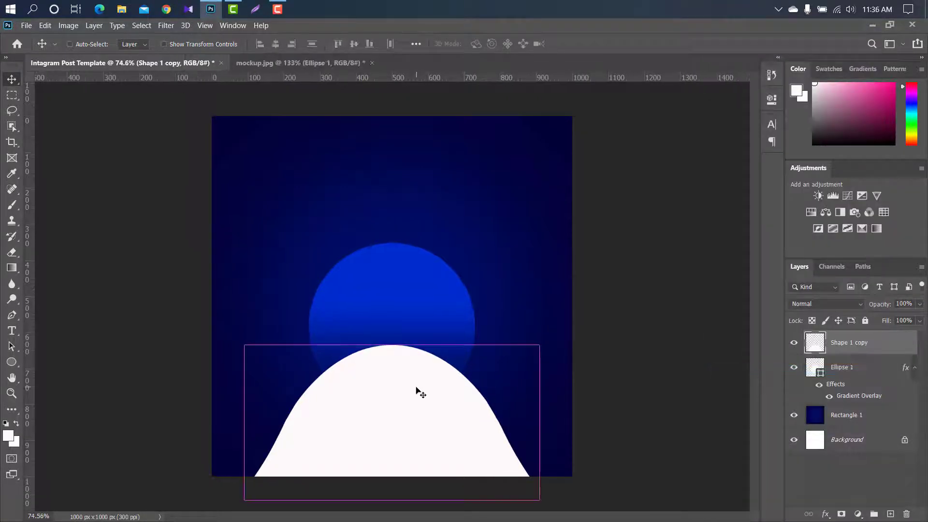
Step: Scale the white hill up to about 117%, extending its peak upward while keeping it horizontally centred
key(ctrl+t)
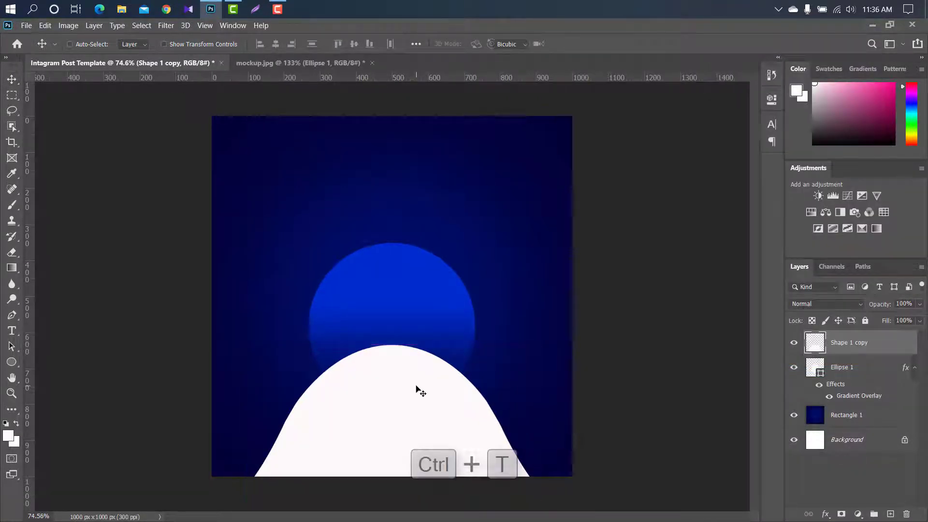
drag(394, 340, 392, 319)
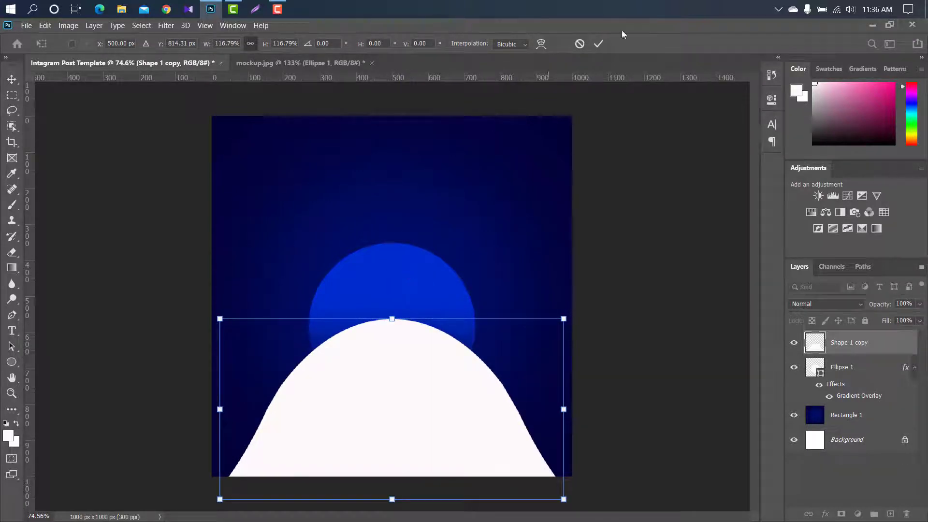
click(599, 43)
Step: Move the gradient circle up to a Y position of about 536 px and enlarge it slightly on both sides
click(424, 259)
key(ctrl+t)
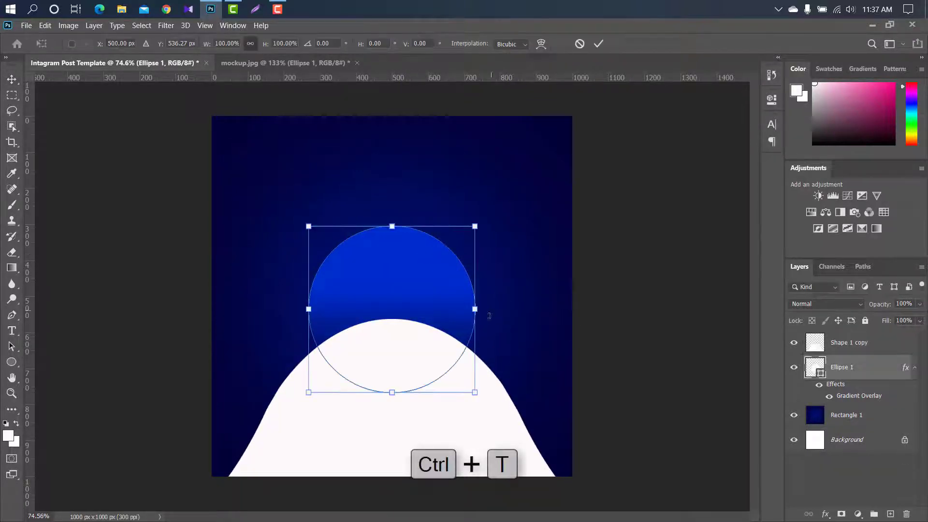
drag(475, 310, 480, 309)
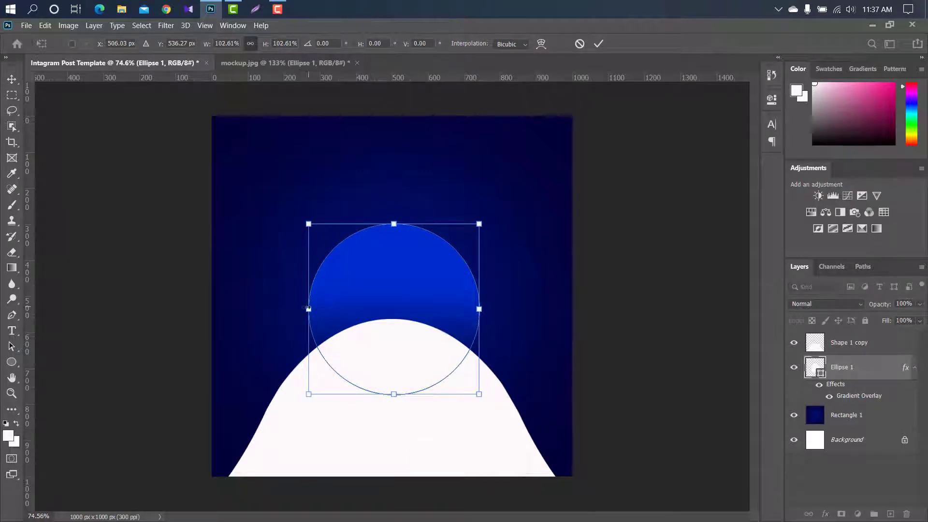
drag(308, 308, 303, 308)
click(598, 43)
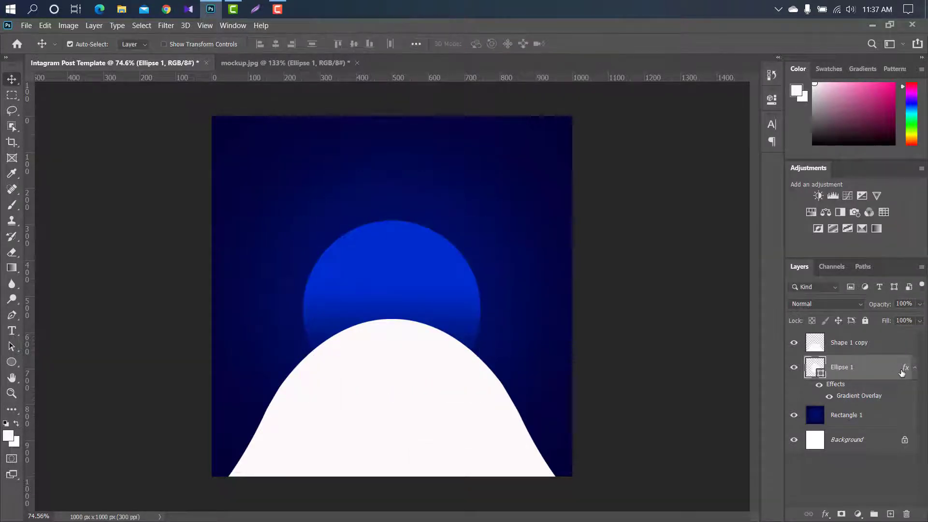
Step: Give the hill a linear 90° Gradient Overlay with a 02003a stop at 3% and a 605ebf stop at 14%
double_click(902, 370)
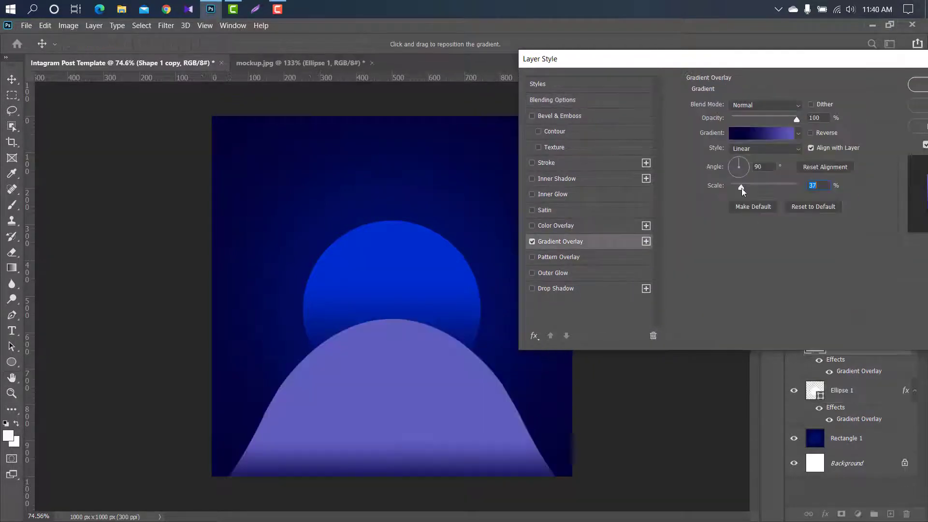
drag(741, 187, 735, 188)
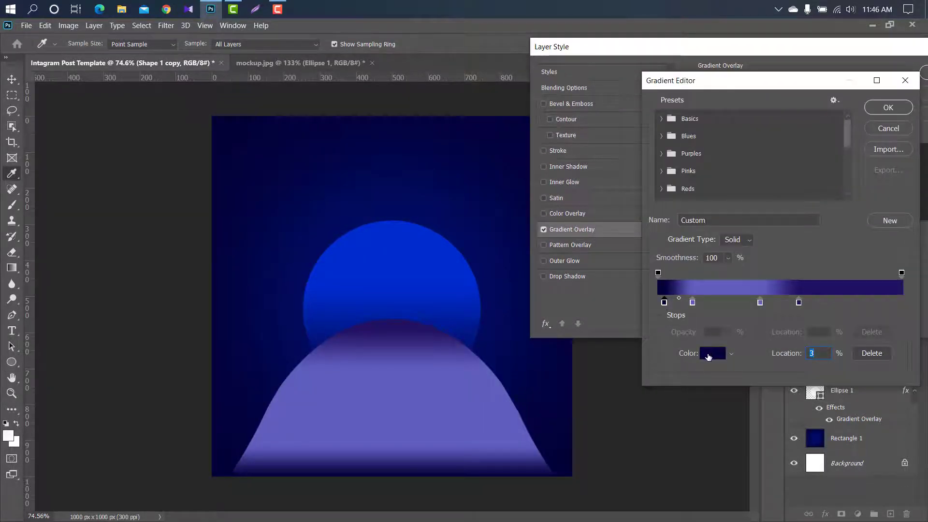
click(708, 354)
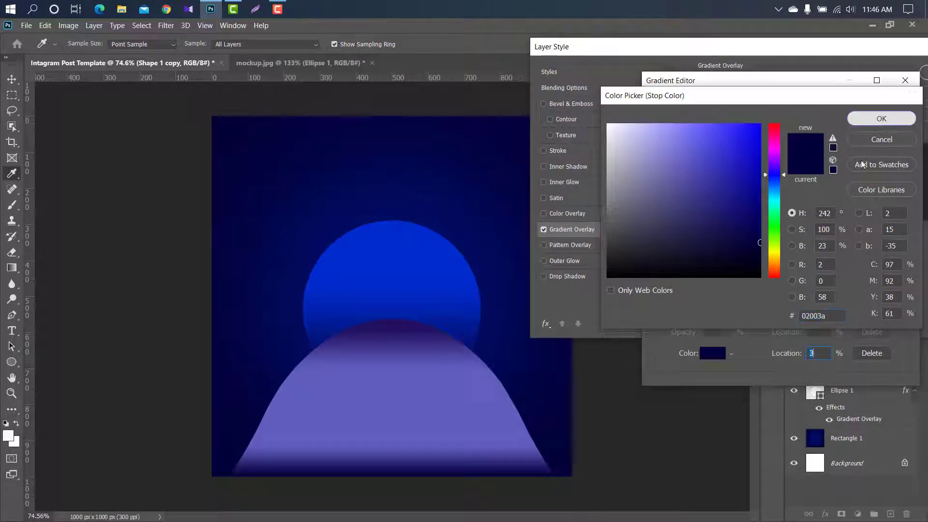
click(883, 120)
click(693, 303)
click(707, 352)
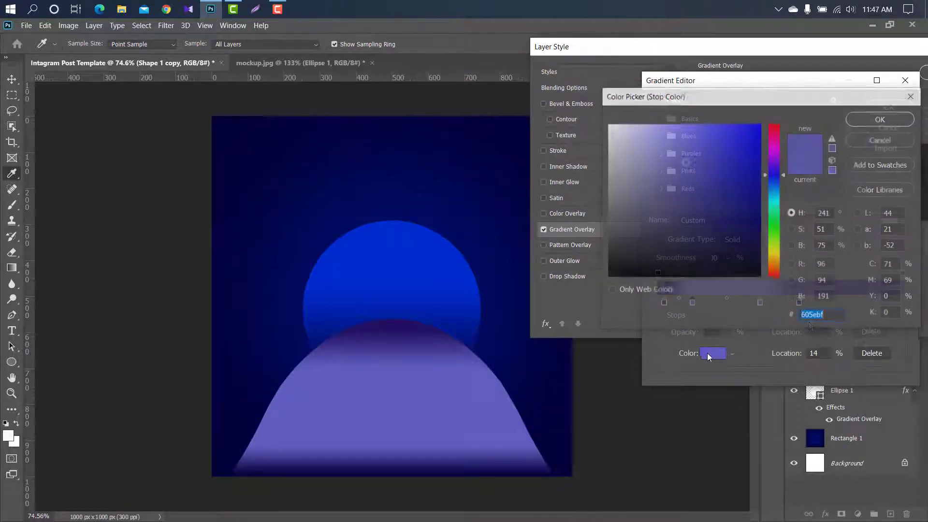
click(885, 118)
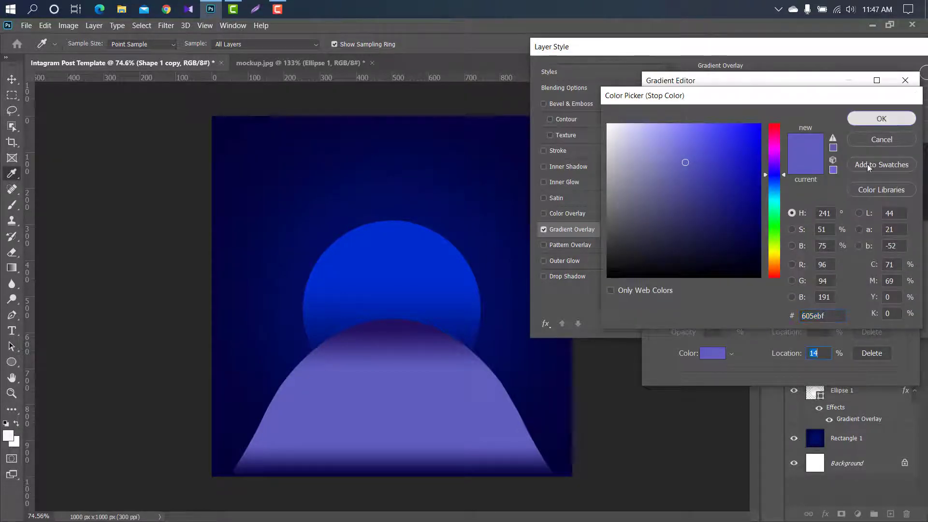
Step: Set the hill gradient's remaining stops to 605ebf at 42% and 21105e at 58%, and apply the overlay at 150% scale
click(715, 353)
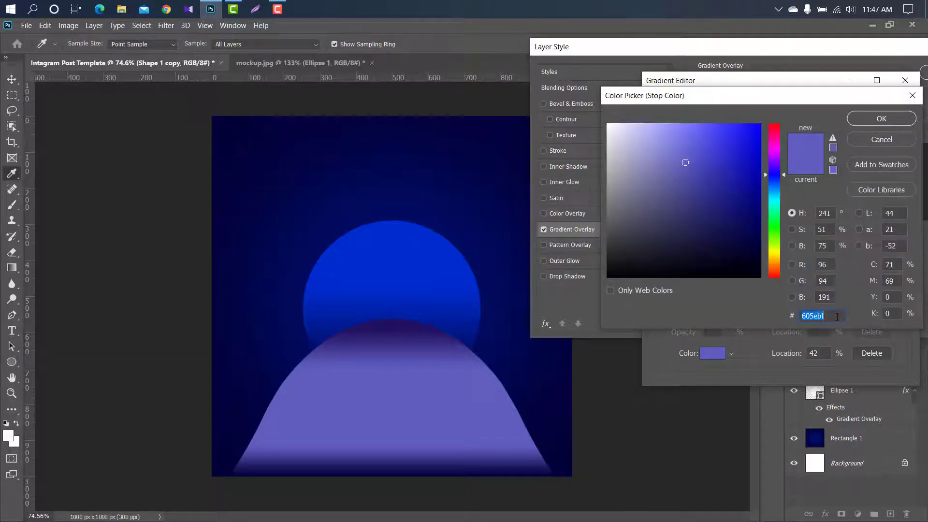
click(882, 119)
click(798, 302)
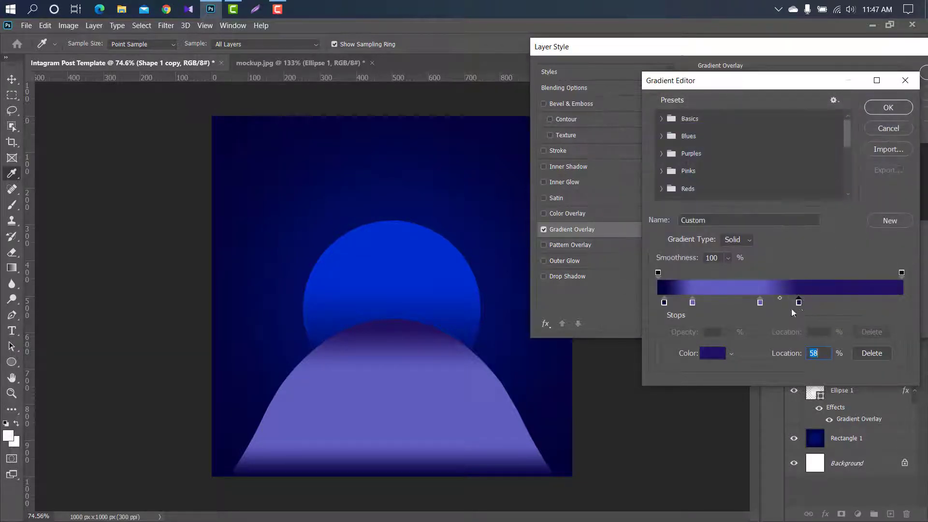
click(725, 350)
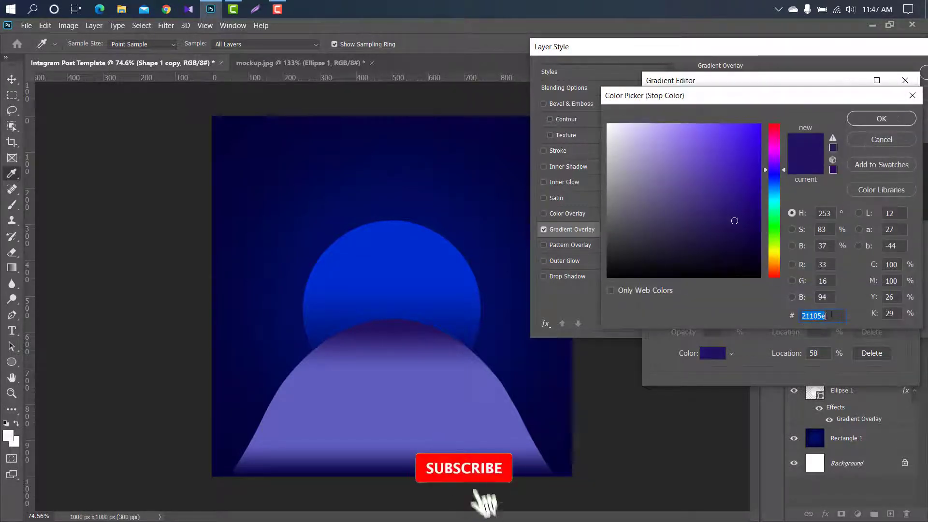
click(881, 119)
click(886, 108)
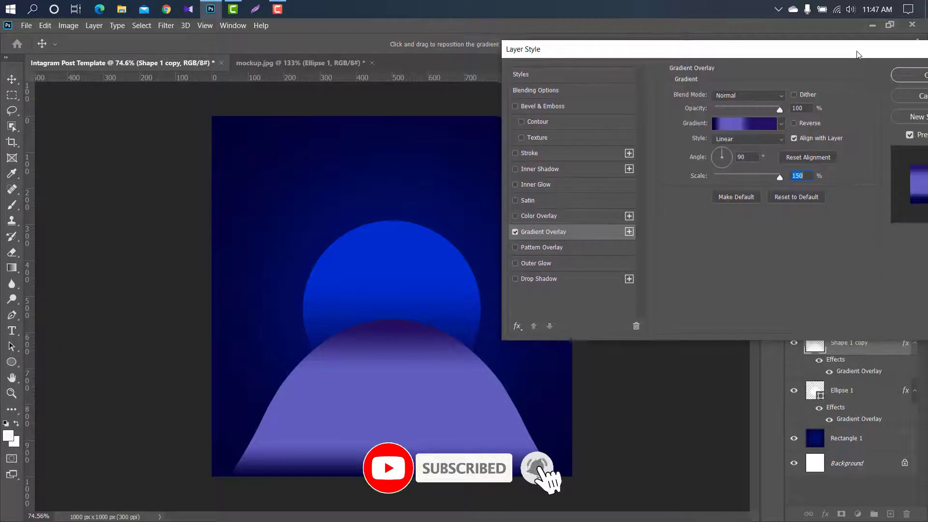
click(907, 75)
Step: Duplicate the hill, place the copy beneath the original, and replace the copy's gradient overlay with a 000144 Color Overlay
drag(856, 344, 891, 512)
drag(875, 349, 883, 381)
double_click(897, 392)
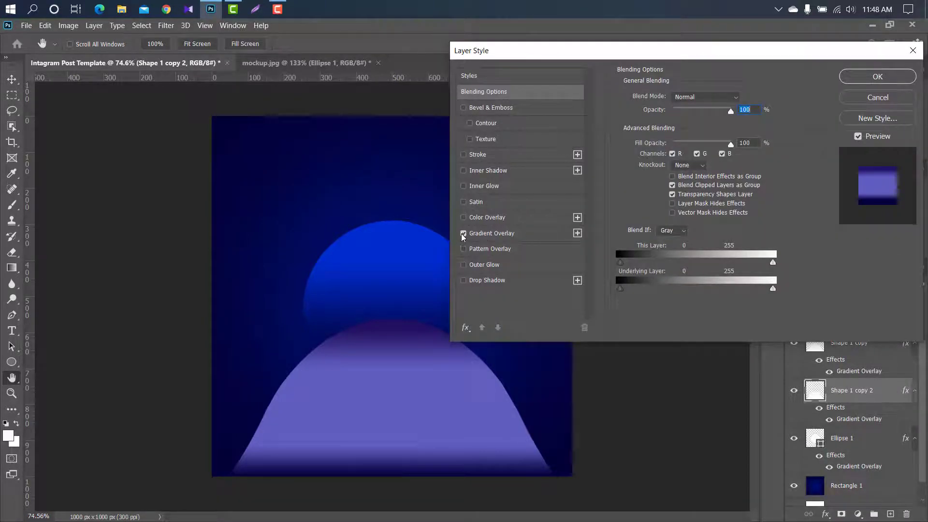
click(463, 233)
click(527, 217)
click(738, 98)
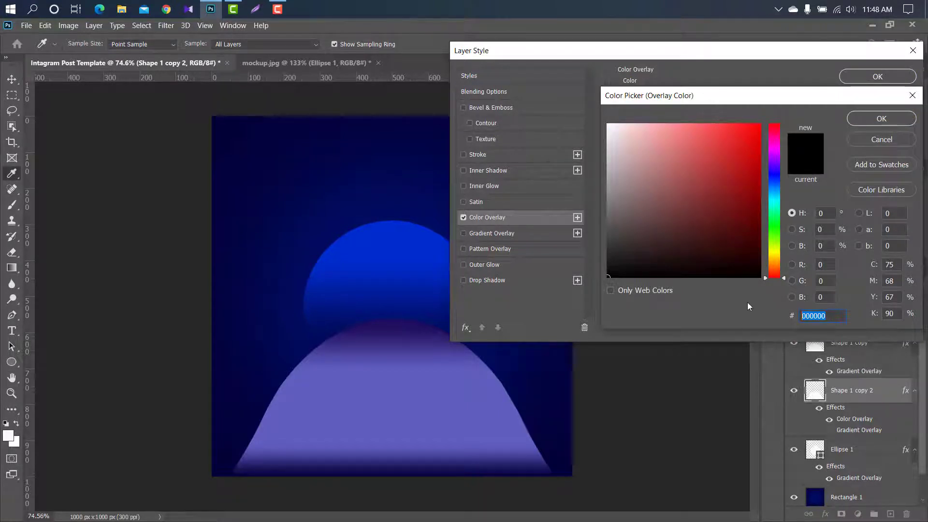
key(ctrl+v)
click(881, 118)
click(877, 77)
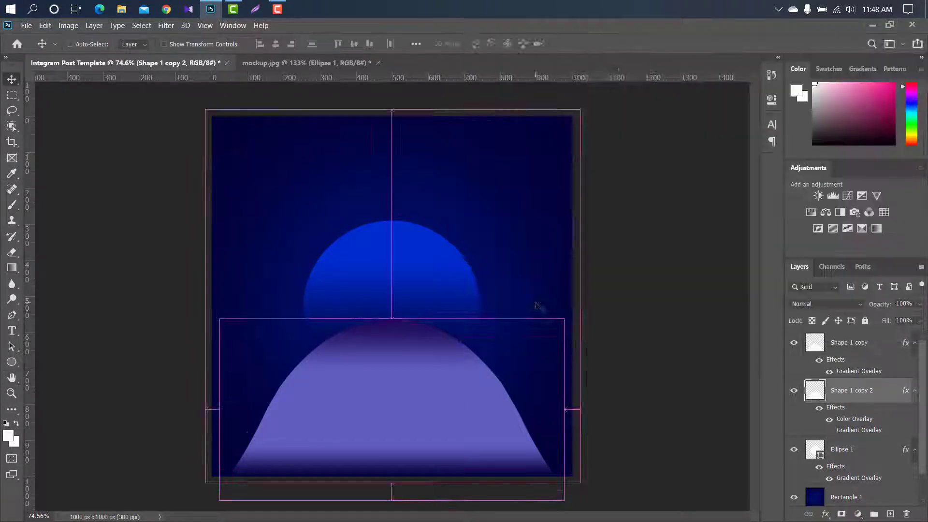
Step: Scale the dark hill copy up to about 108% so it forms a band around the front hill
key(ctrl+t)
drag(388, 317, 389, 302)
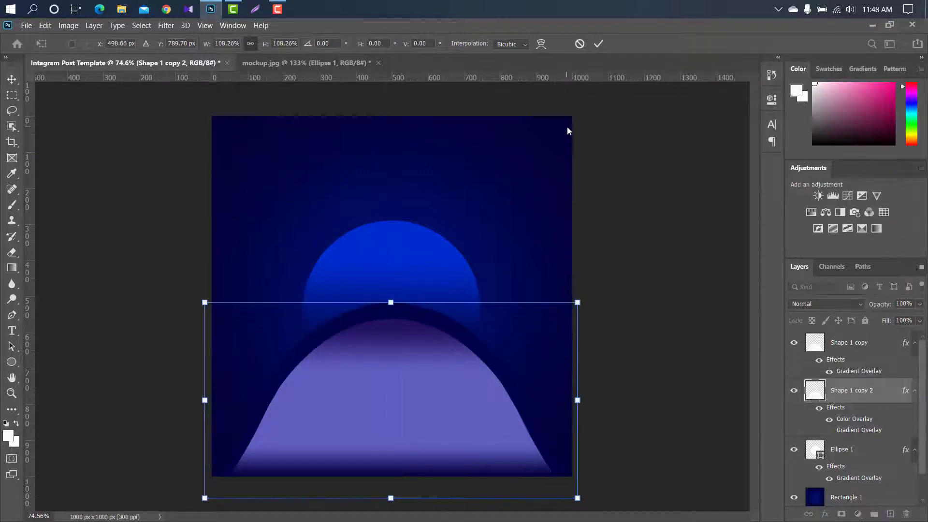
click(598, 43)
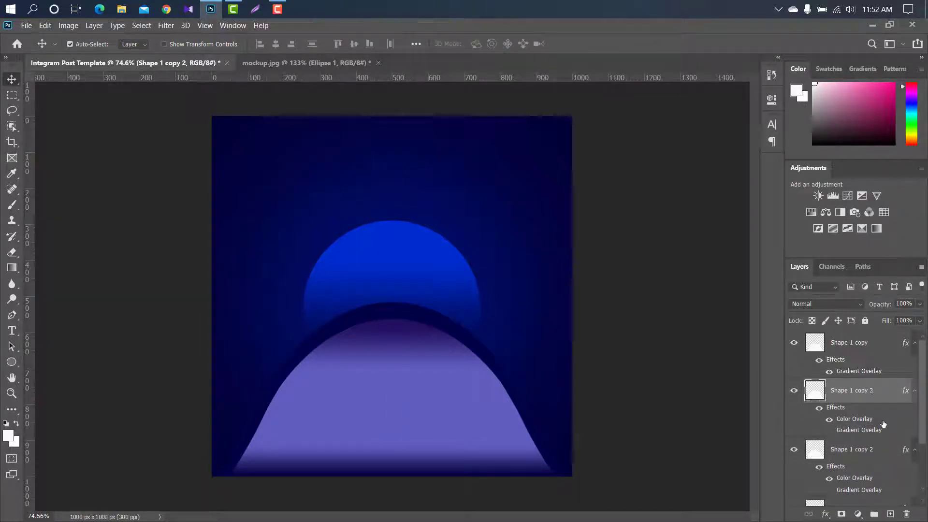
Step: Move the duplicate dark hill, Shape 1 copy 3, beneath Shape 1 copy 2 and recolour its overlay with the blue sampled from the circle
drag(922, 393, 922, 408)
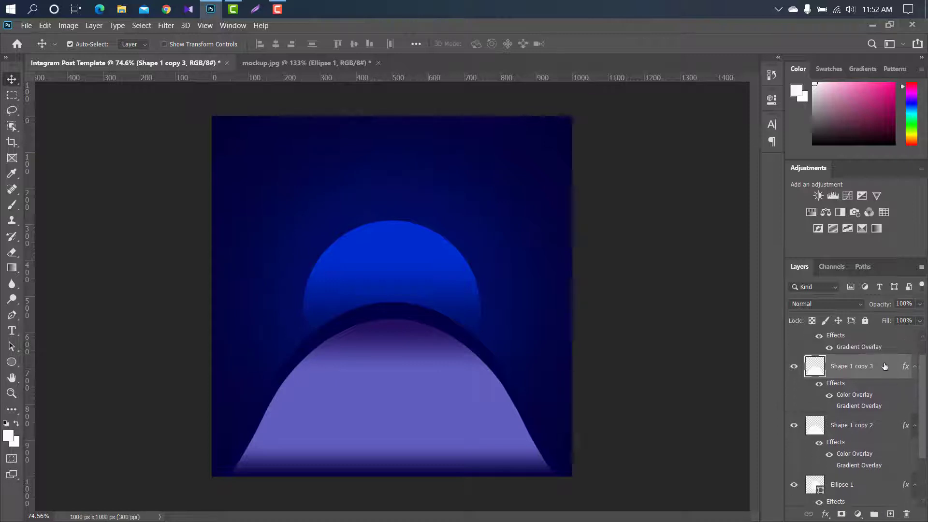
drag(884, 368, 893, 430)
double_click(893, 429)
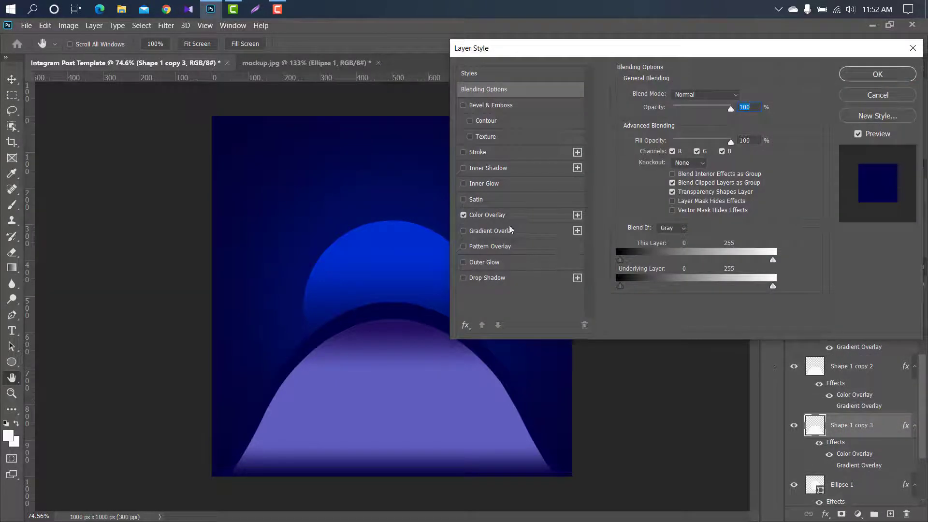
click(525, 216)
click(741, 96)
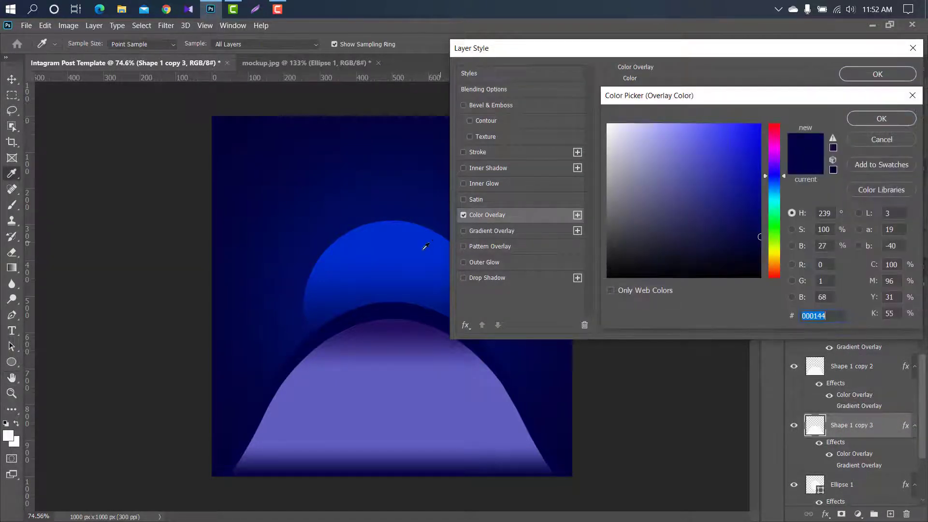
click(425, 244)
click(885, 119)
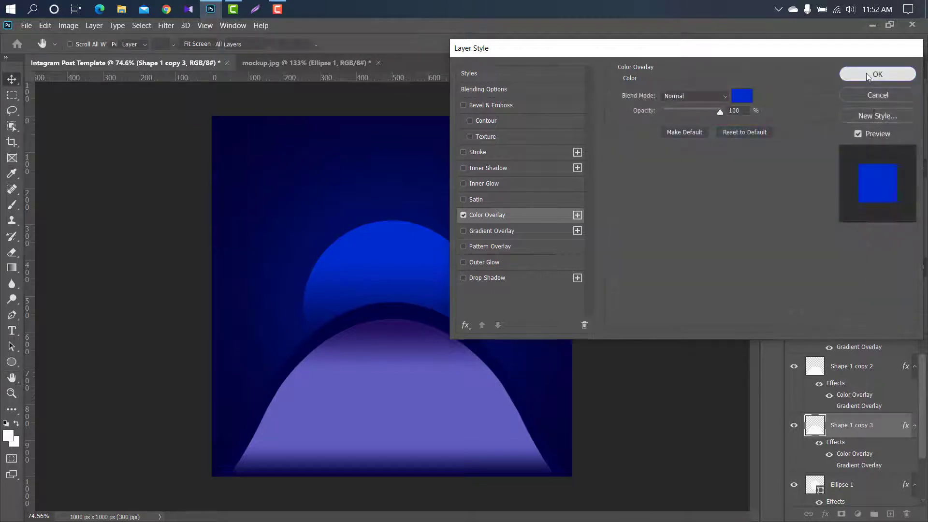
click(870, 74)
Step: Scale the blue hill copy to about 105% and move it slightly up so it outlines the dark band
key(ctrl+t)
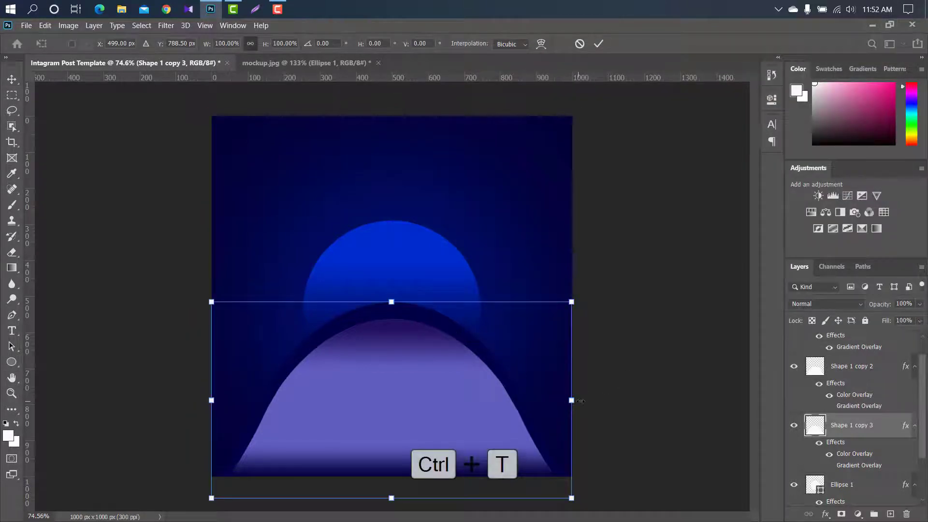
drag(580, 401, 589, 401)
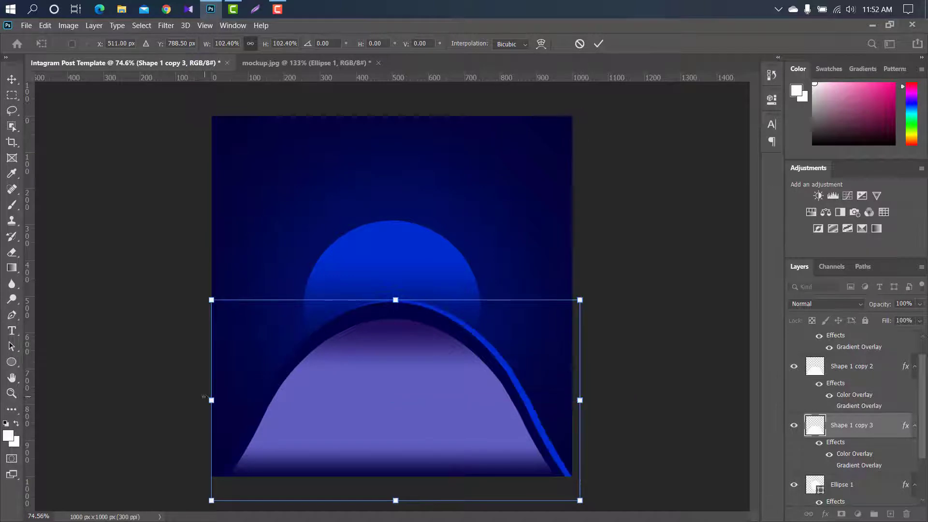
drag(204, 397, 196, 398)
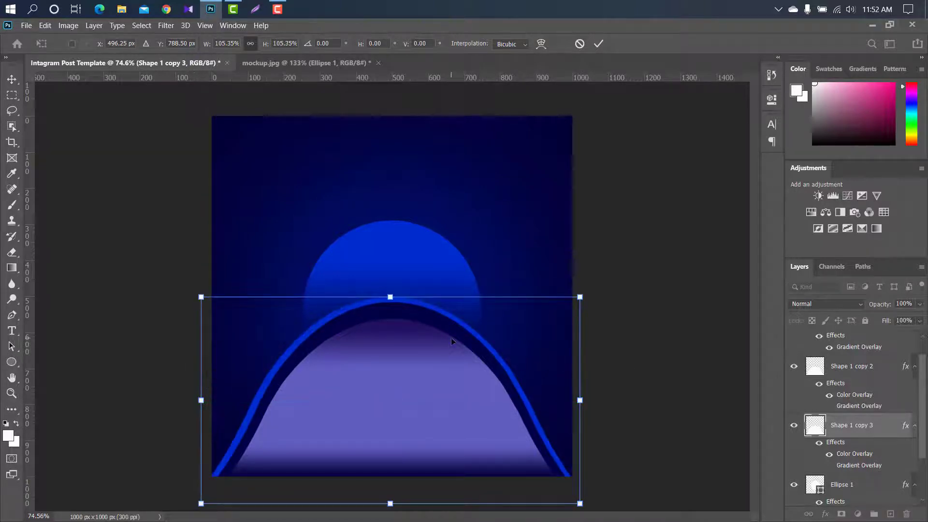
drag(451, 338, 451, 332)
click(599, 44)
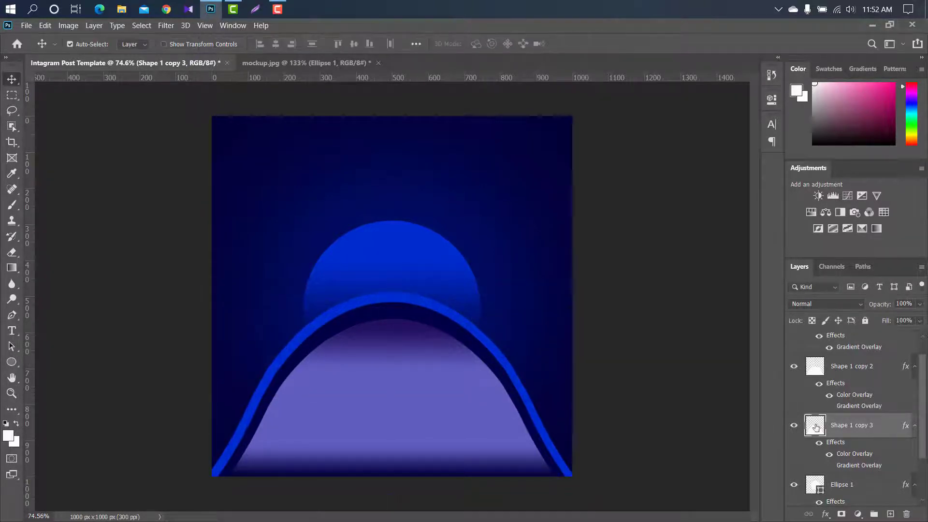
Step: Duplicate the blue hill, place the copy beneath it, and switch the copy from Color Overlay to the purple Gradient Overlay
drag(882, 424, 891, 514)
drag(925, 410, 925, 432)
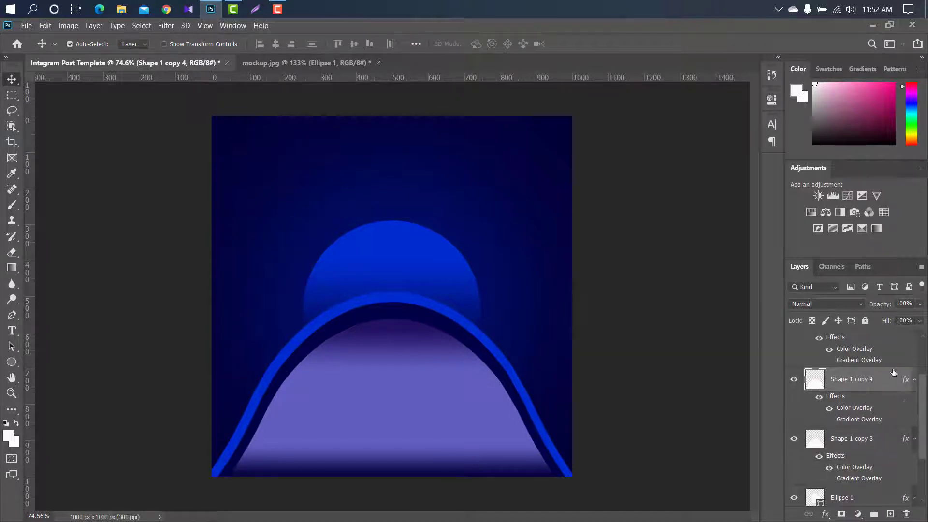
drag(894, 372, 894, 479)
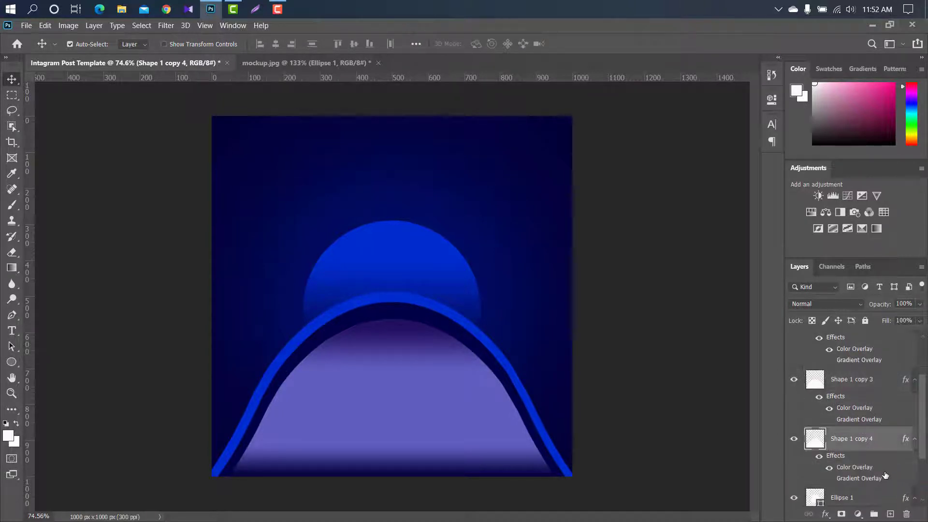
double_click(886, 476)
click(463, 215)
click(509, 232)
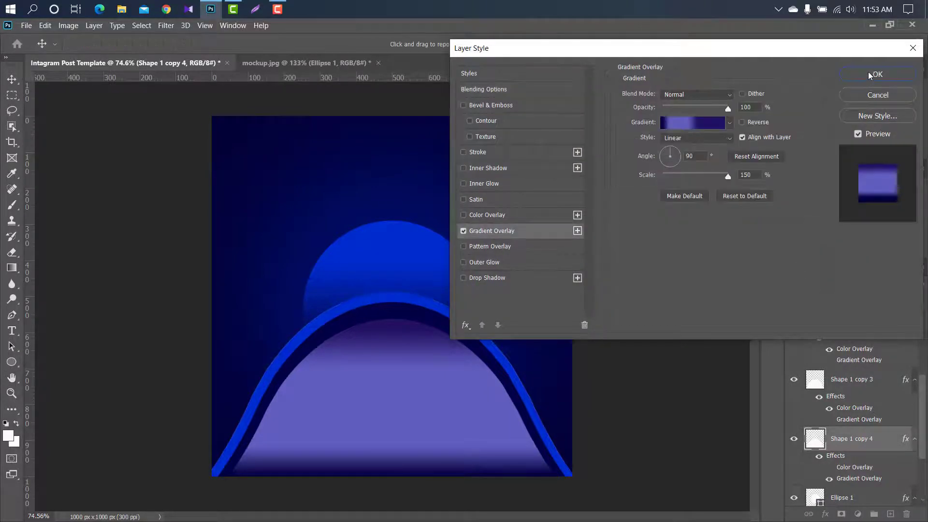
click(873, 75)
Step: Move the purple gradient hill copy slightly up so it forms an outer band above the blue one
key(ctrl+t)
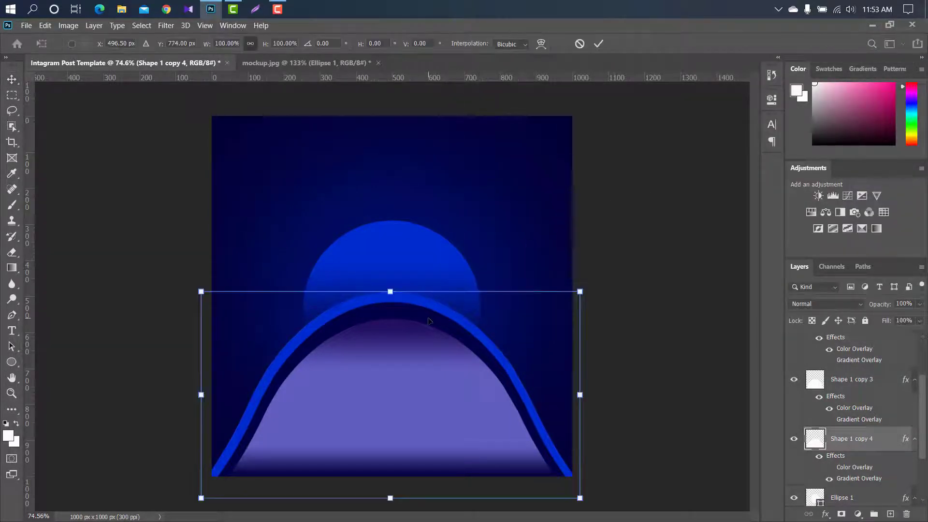
drag(429, 320, 433, 309)
click(599, 43)
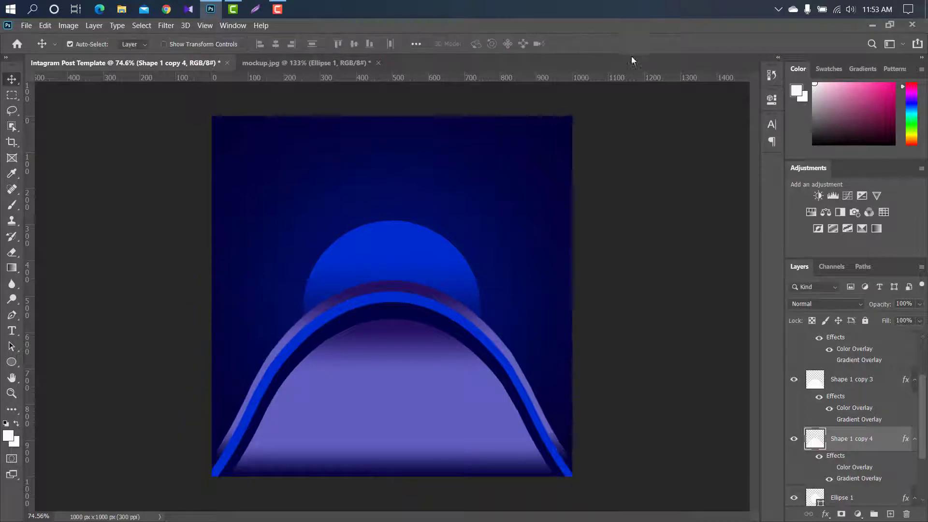
Step: Recolour the 58% stop of Shape 1 copy 4's Gradient Overlay to 5358b3
double_click(895, 444)
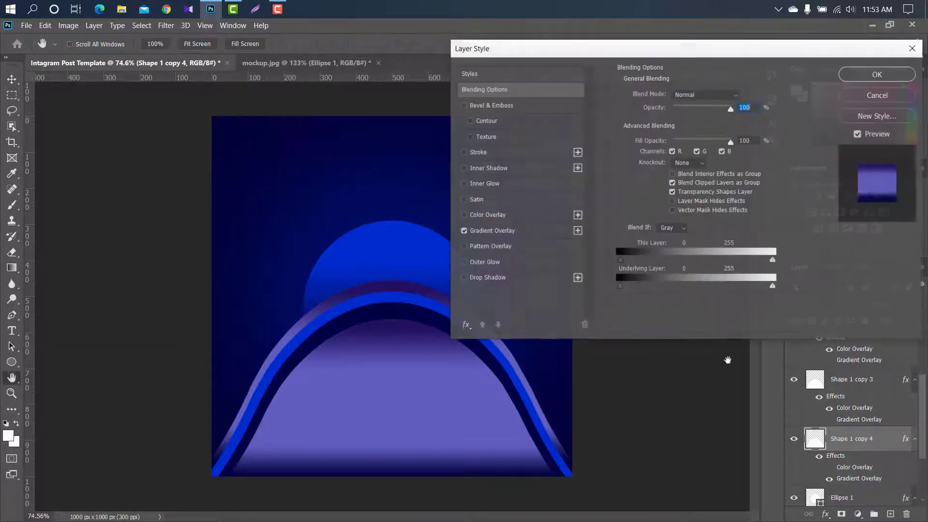
click(529, 232)
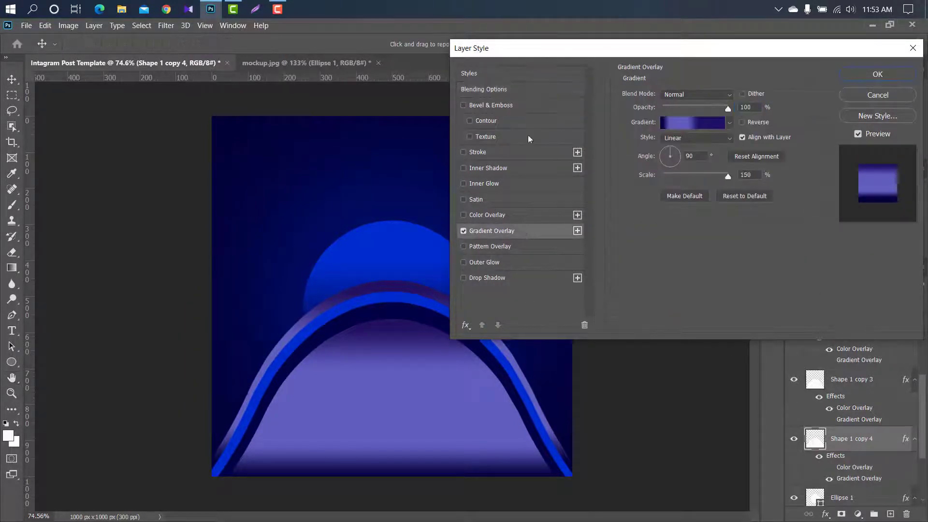
drag(528, 52, 661, 49)
click(825, 120)
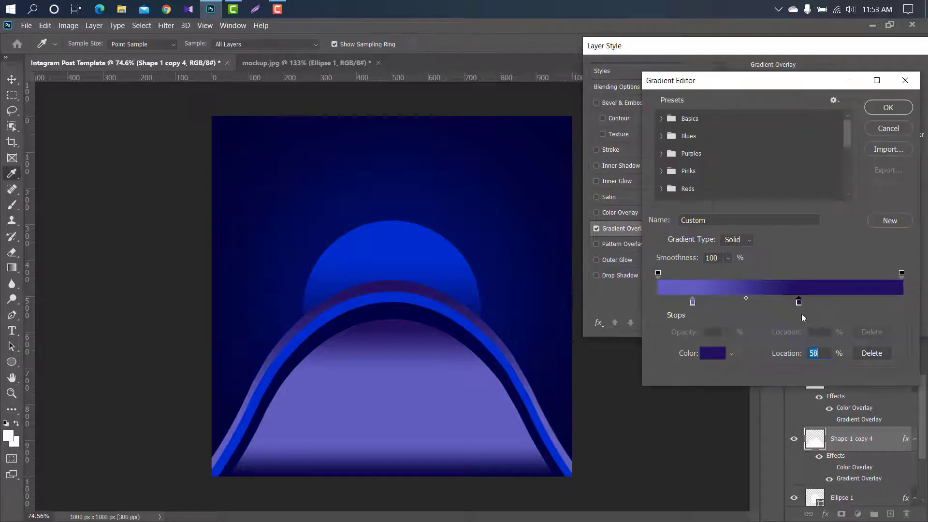
click(732, 352)
text(5358b3)
click(881, 118)
Step: Set the gradient's 14% stop to 00013c and apply the Gradient Overlay to Shape 1 copy 4
click(692, 302)
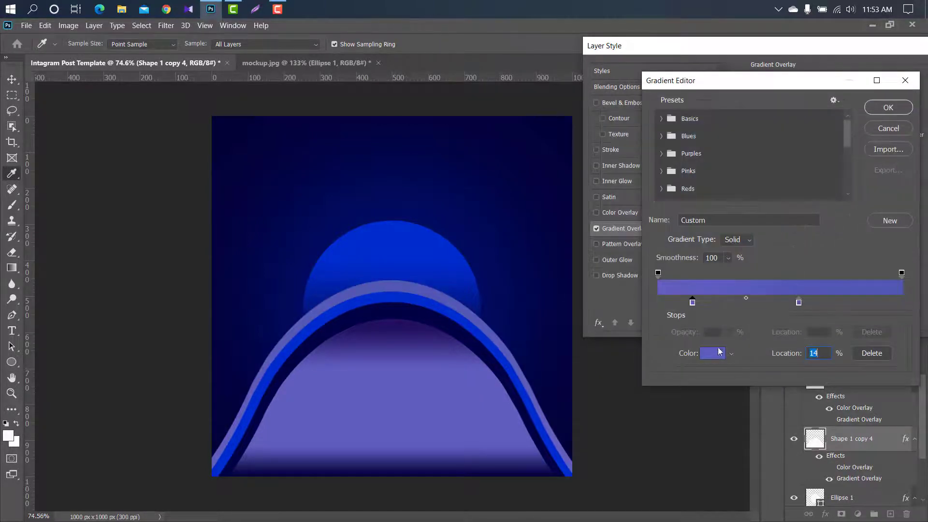
click(717, 351)
text(00013c)
click(883, 117)
click(888, 107)
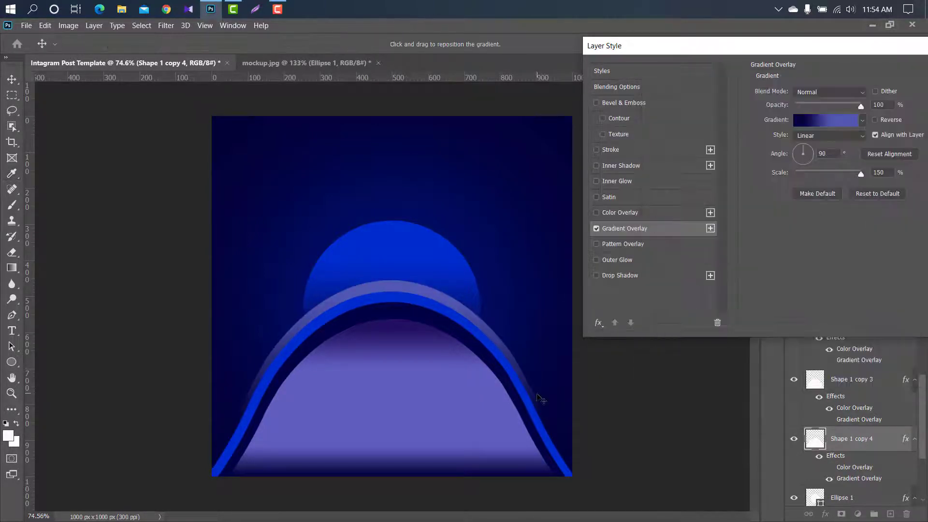
click(869, 89)
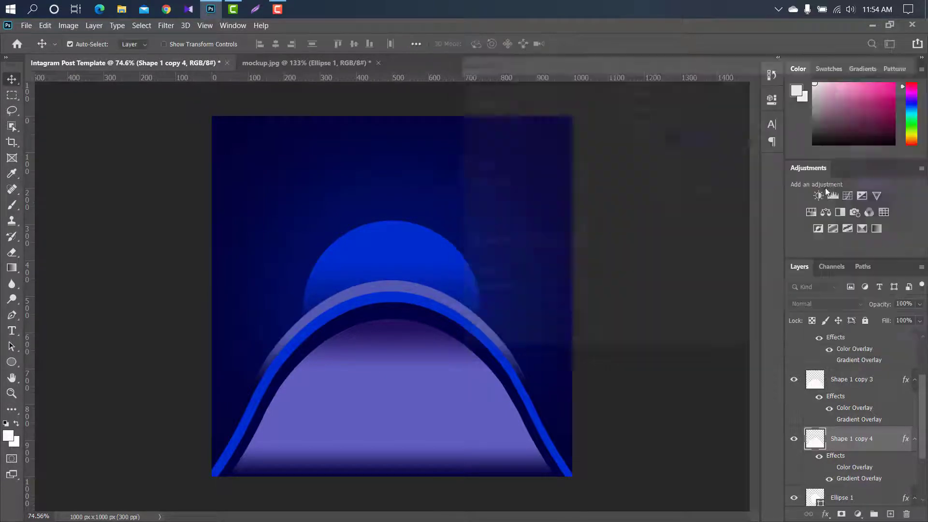
Step: Select the outline of the blue hill, Shape 1 copy 3, and delete that area from Shape 1 copy 4
click(531, 413)
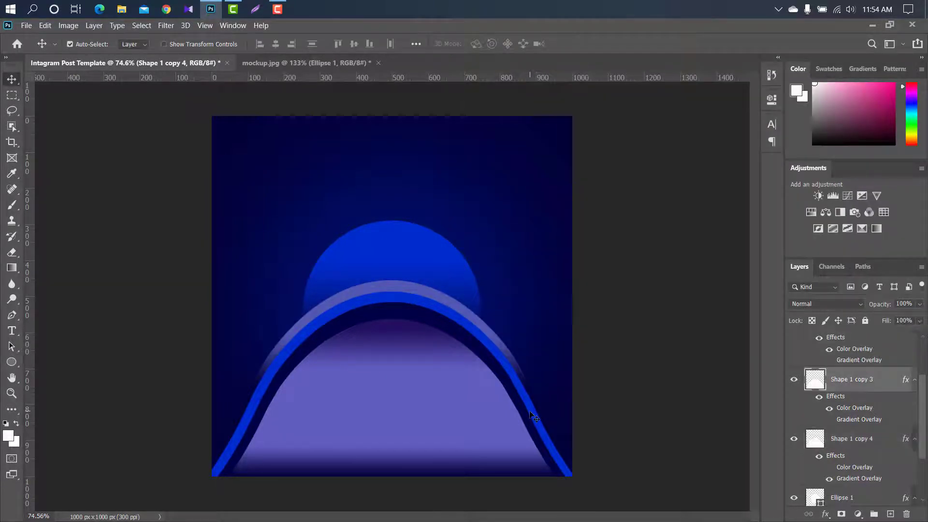
ctrl+click(815, 380)
click(892, 437)
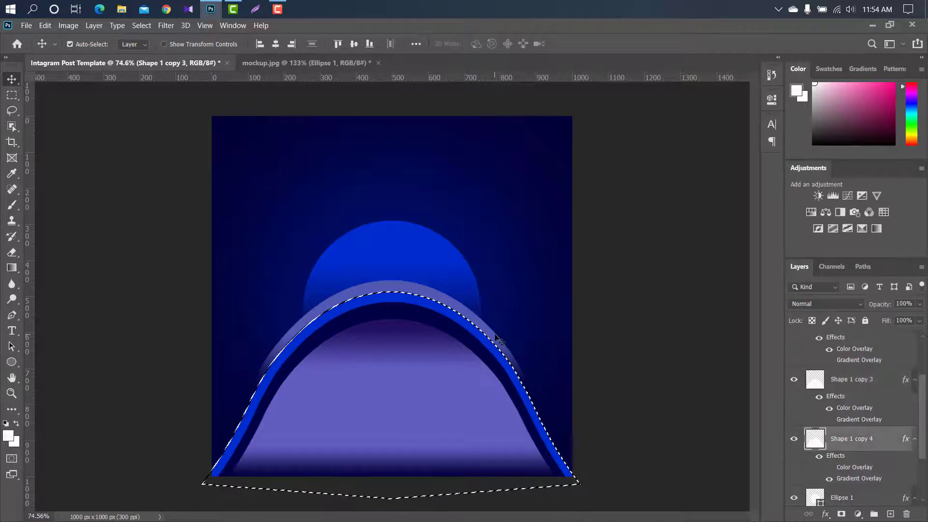
key(Delete)
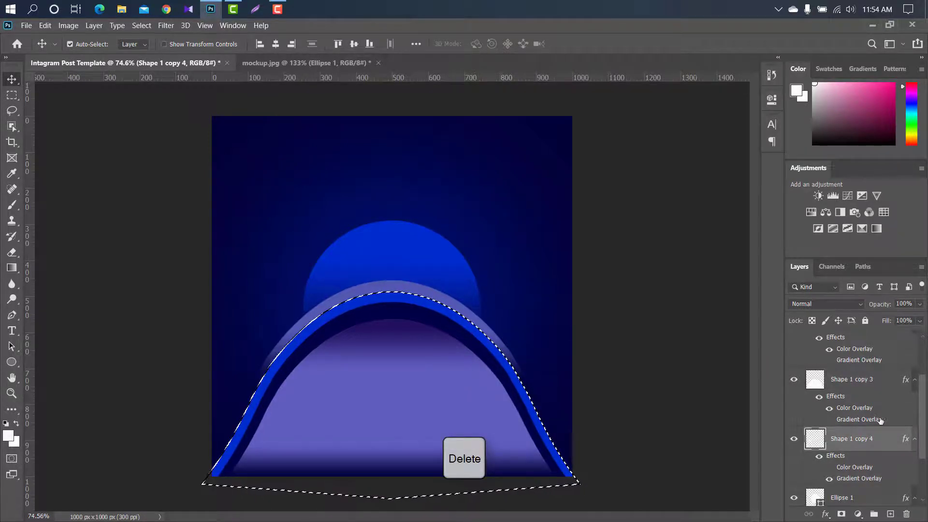
Step: Delete the blue hill layer, Shape 1 copy 3, and slightly adjust the width of the purple arc, Shape 1 copy 4
drag(894, 379, 895, 474)
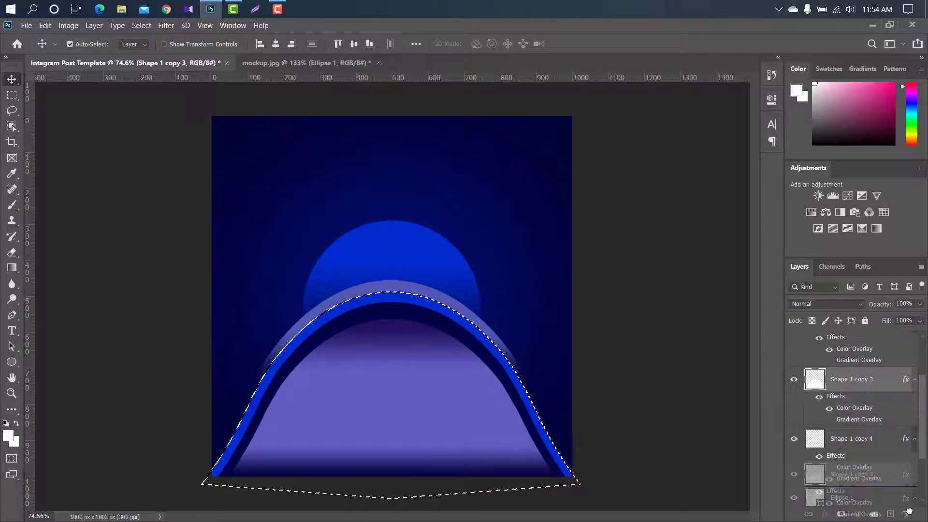
drag(908, 514, 909, 517)
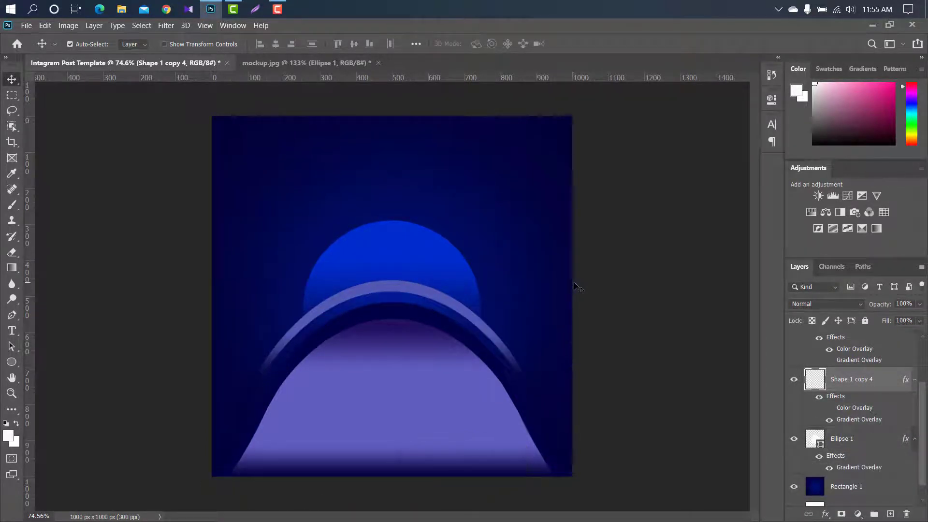
key(ctrl+t)
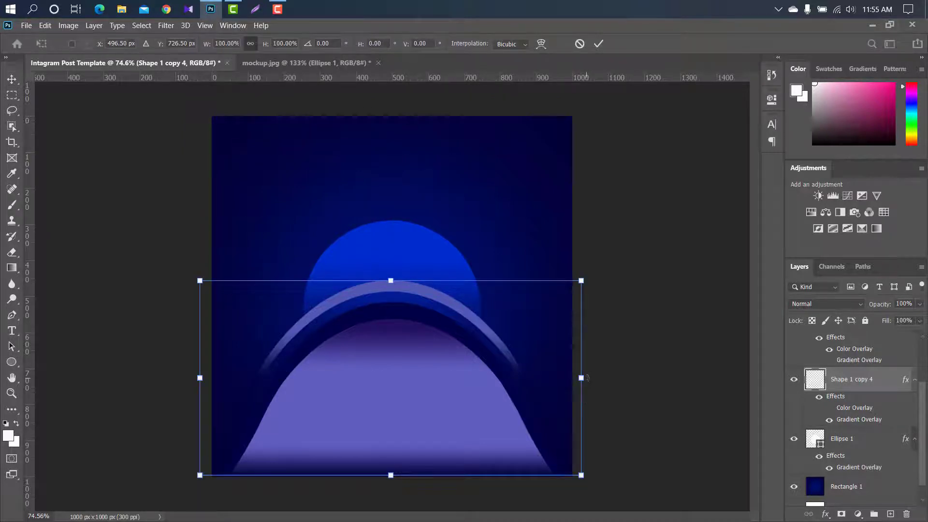
drag(589, 377, 582, 377)
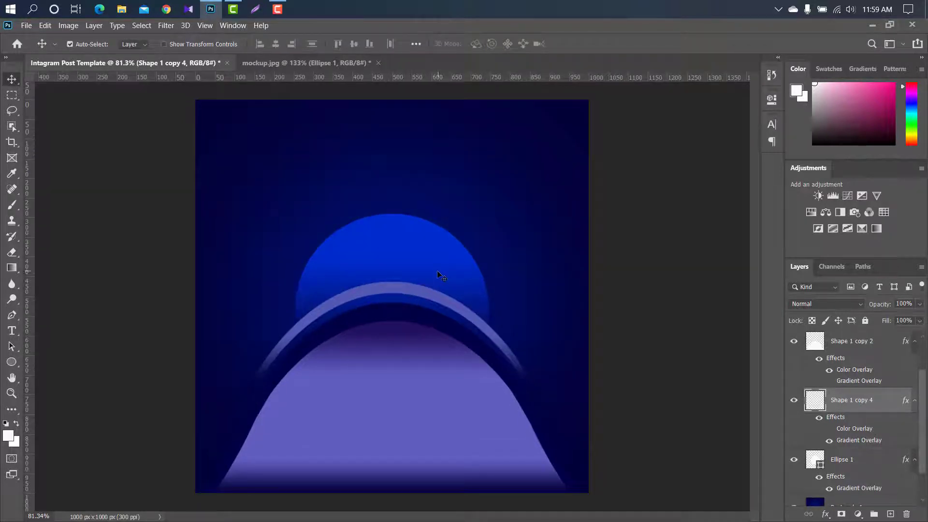
Step: Shift the Gradient Overlay of the circle, Ellipse 1, upward at 67% scale so the blue fades out above the arc
click(886, 466)
double_click(886, 466)
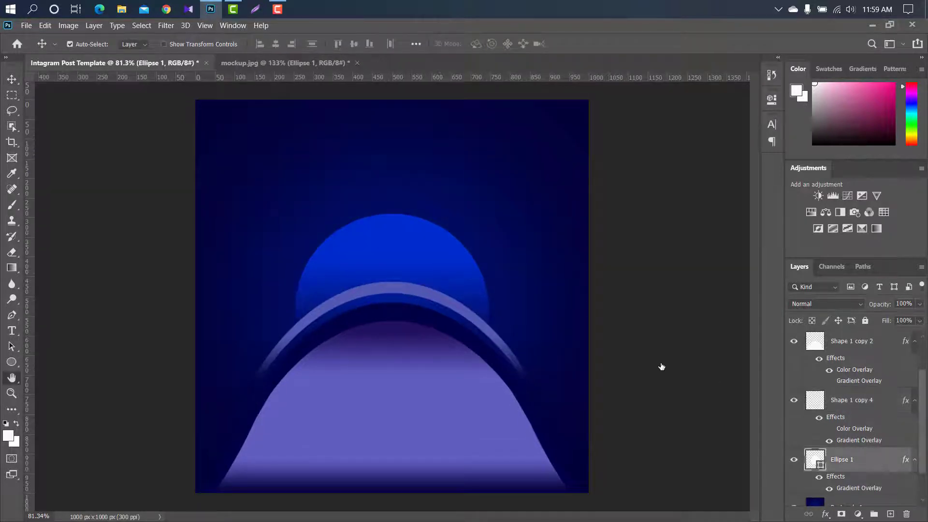
click(636, 247)
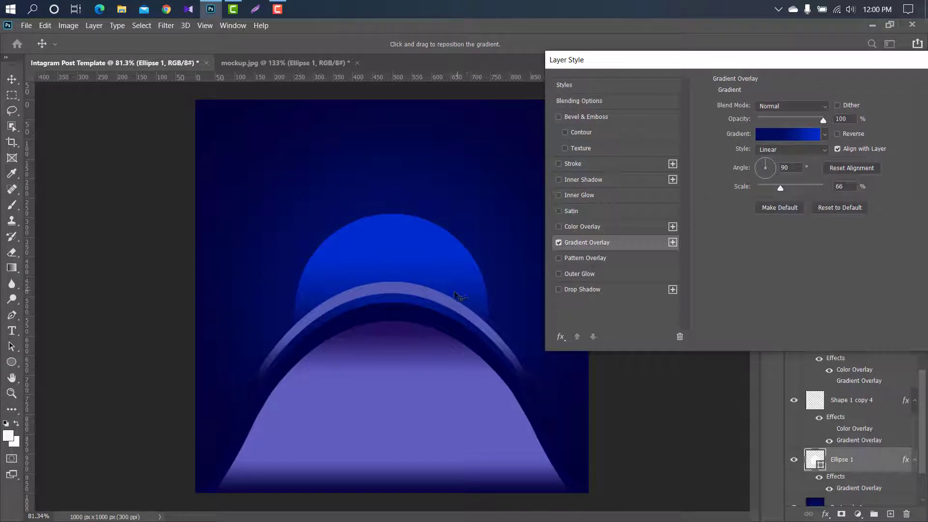
drag(465, 290, 465, 261)
drag(879, 60, 835, 62)
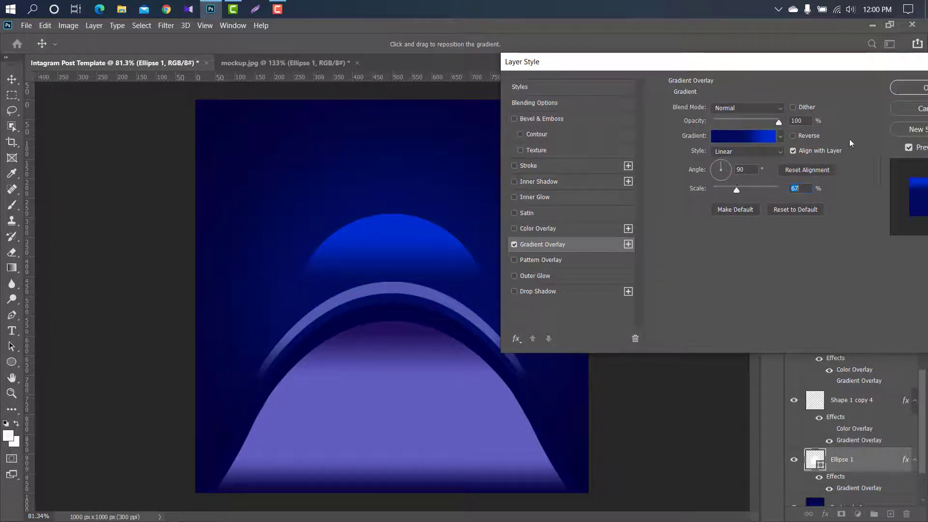
click(913, 88)
Step: Draw a flat ellipse of 102 x 18 px at the circle's upper edge and fill it with bright cyan
click(11, 361)
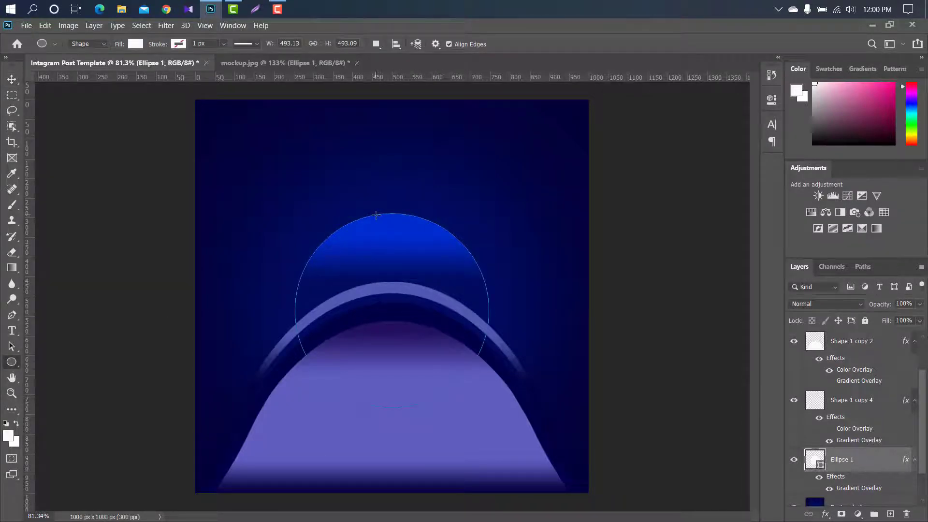
drag(376, 215, 415, 222)
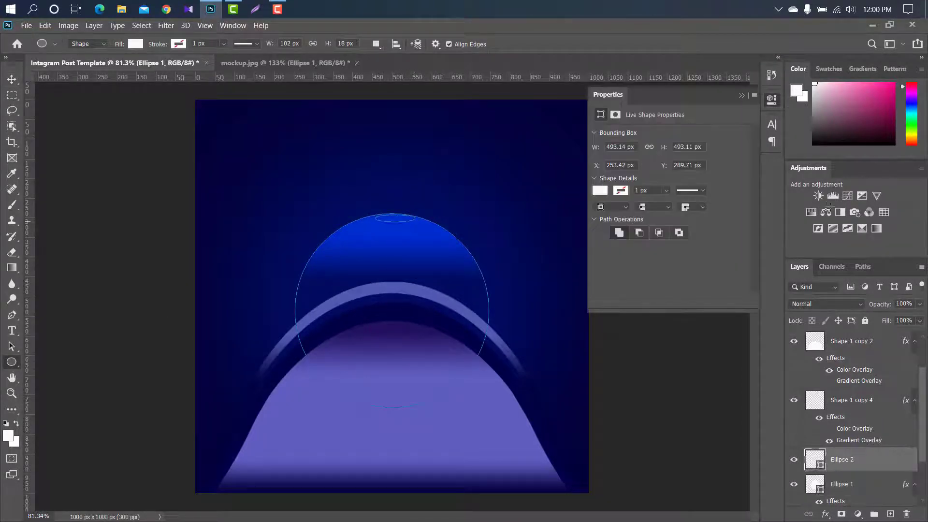
click(772, 99)
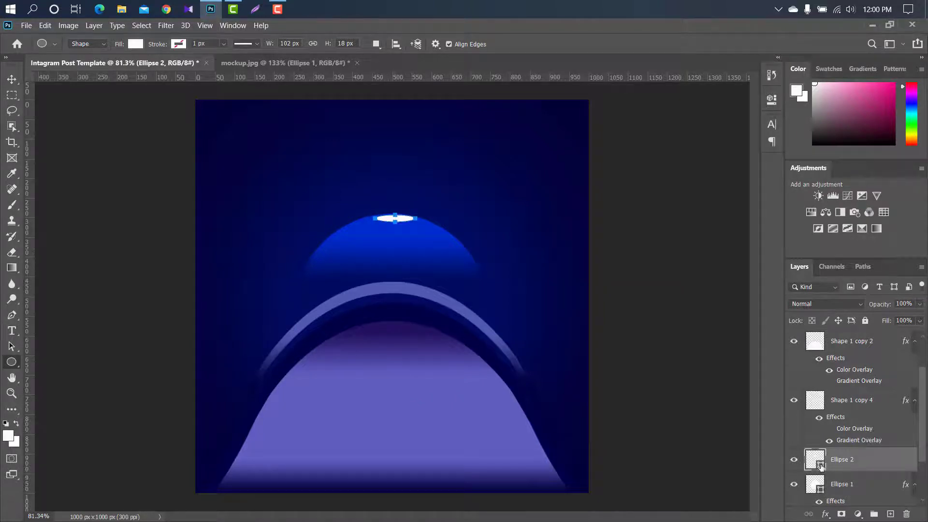
double_click(820, 466)
key(ctrl+v)
click(892, 116)
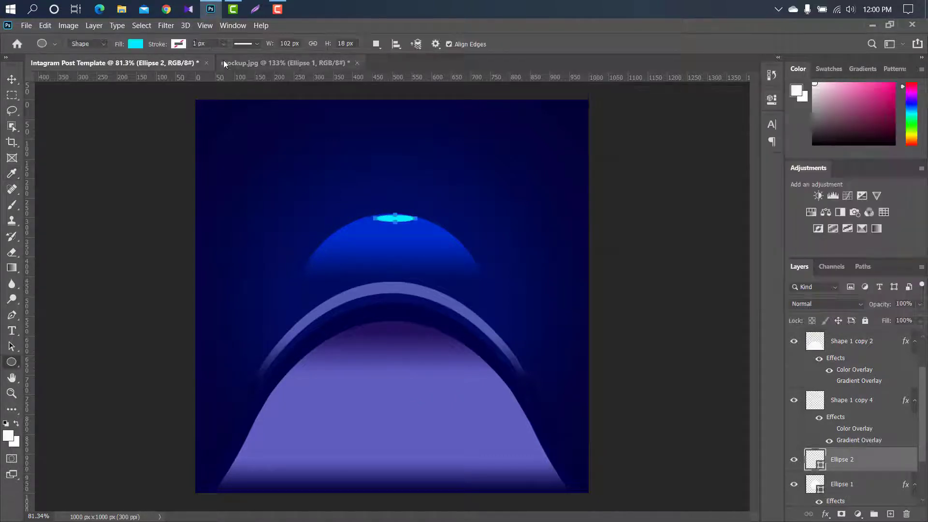
Step: Convert the cyan ellipse to a smart object and apply a Gaussian Blur with a 5.4 px radius
click(172, 29)
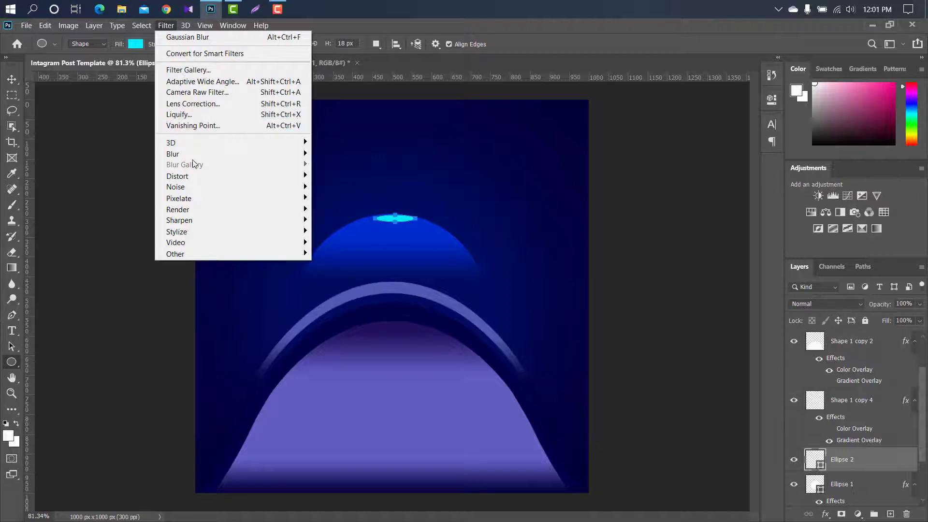
mouse_move(192, 155)
click(338, 198)
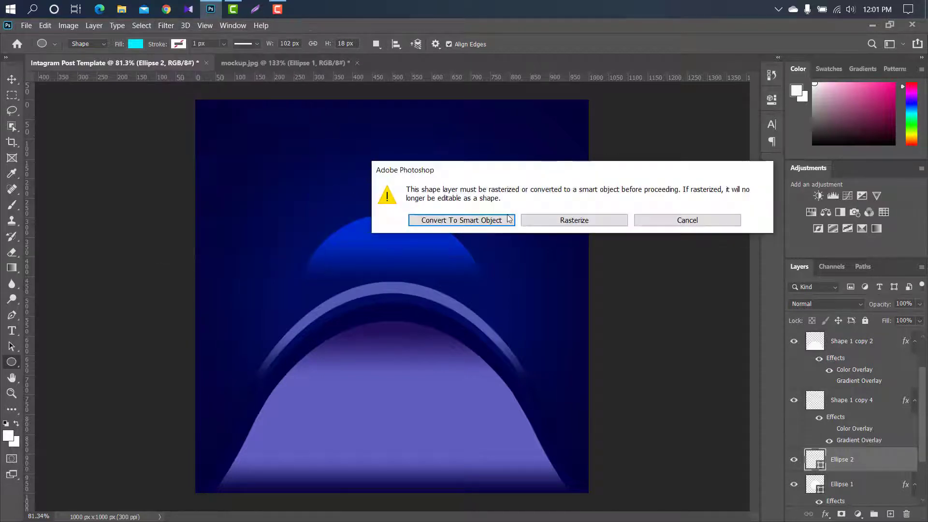
click(461, 221)
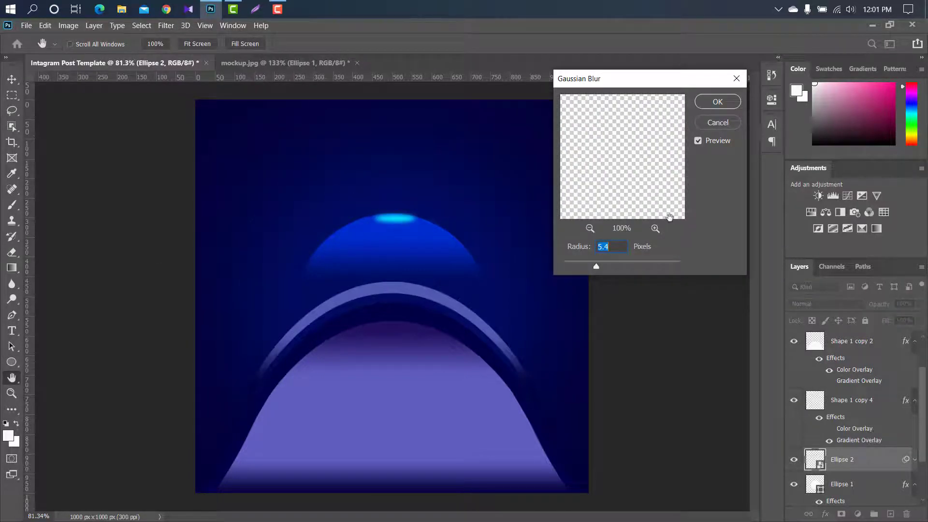
click(718, 102)
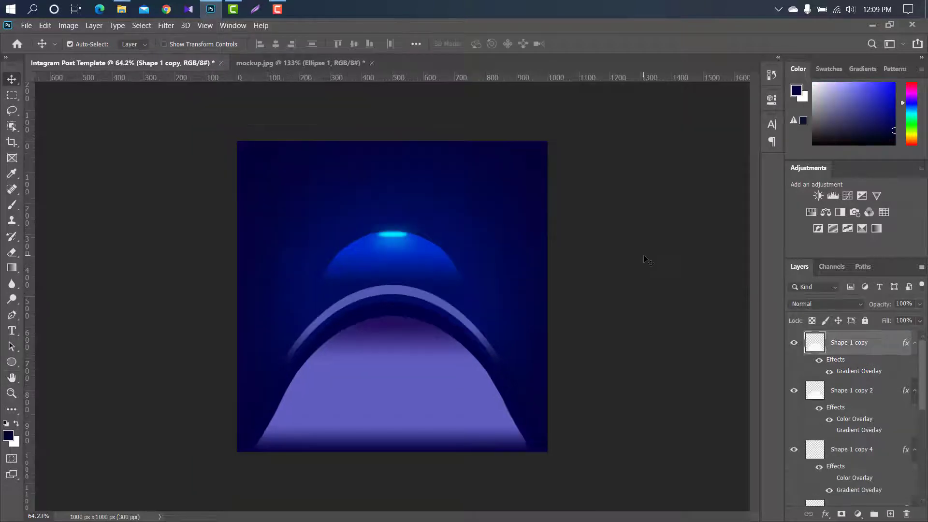
Step: On a new layer, draw a zigzag Pen path between two horizontal guides on the empty background beside the blue circle
click(891, 514)
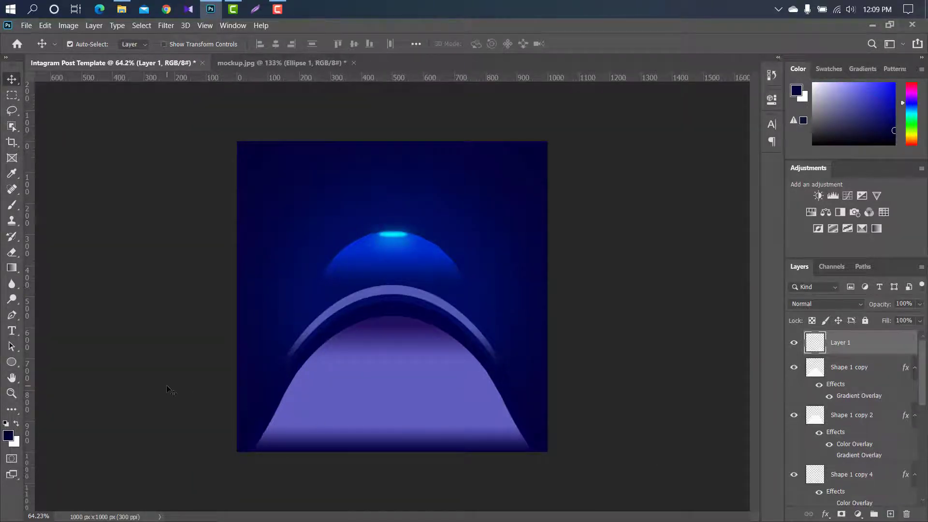
click(15, 313)
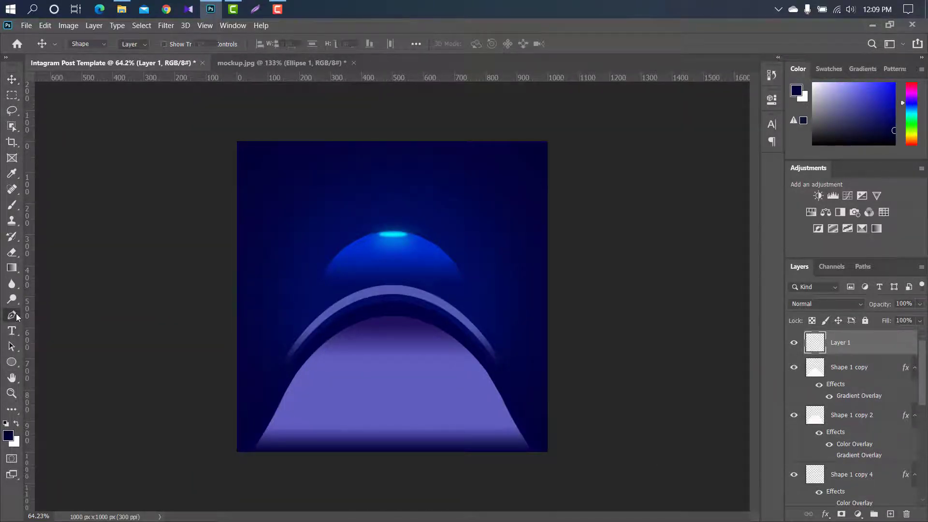
click(104, 43)
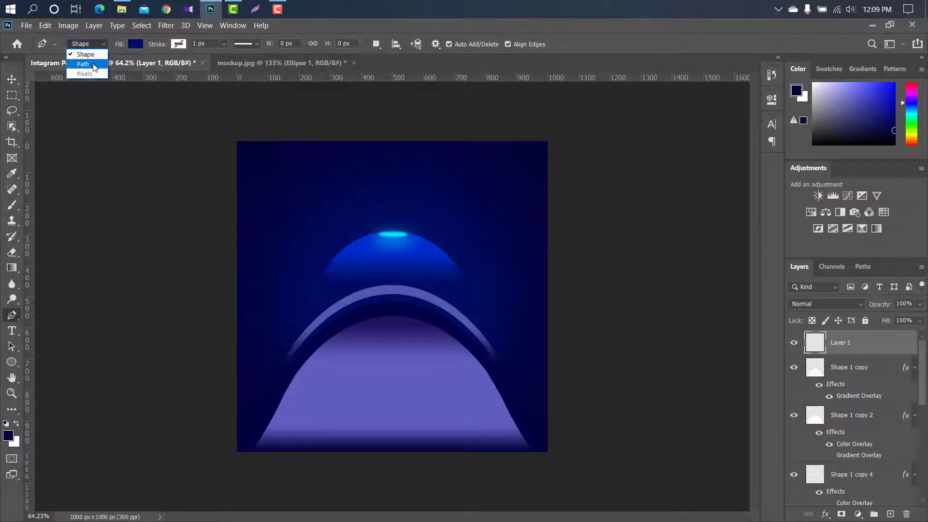
click(75, 63)
scroll(272, 247, up, 5)
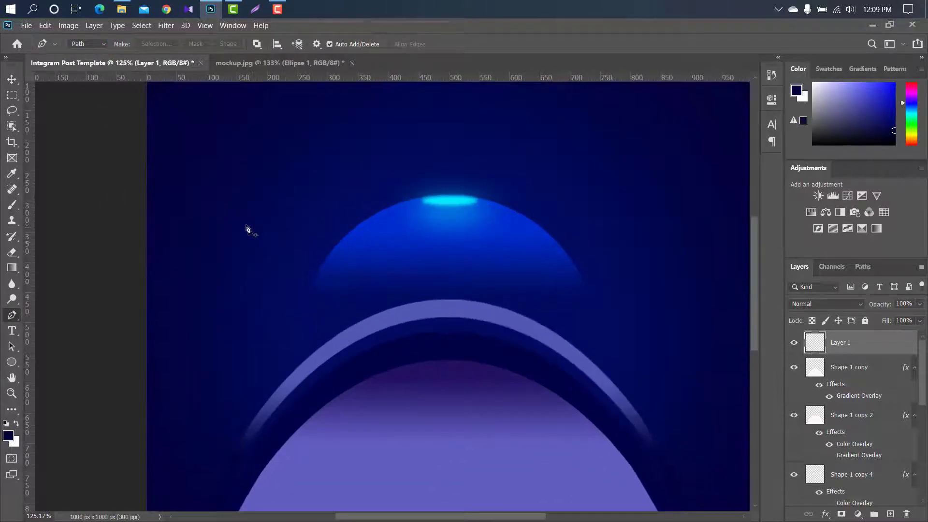
click(188, 220)
drag(230, 78, 233, 219)
drag(235, 79, 232, 234)
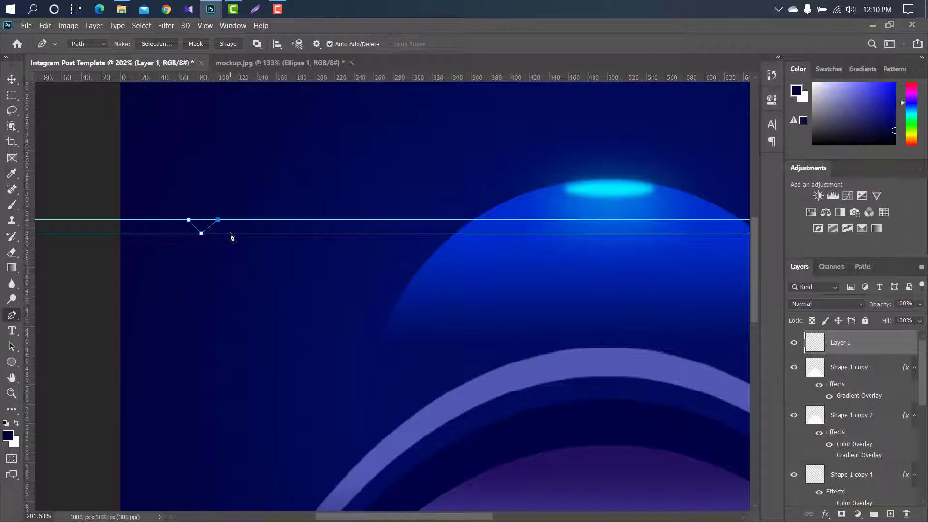
click(230, 233)
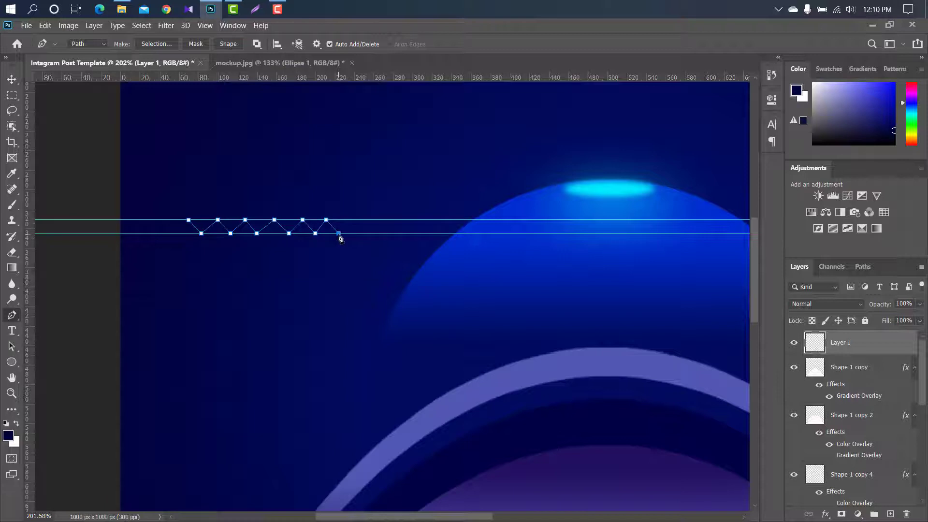
Step: Replace the foreground colour with the copied muted purple hex code
click(10, 436)
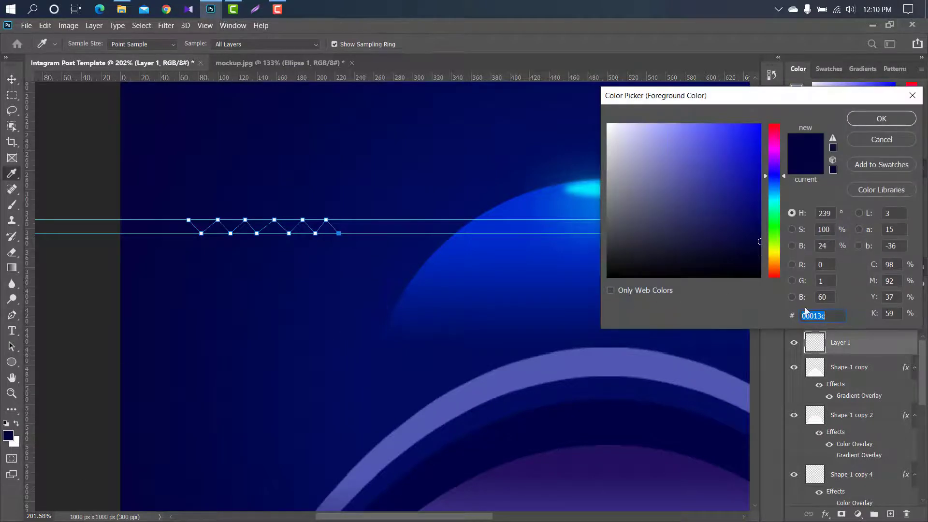
drag(830, 317, 733, 317)
key(ctrl+v)
click(871, 119)
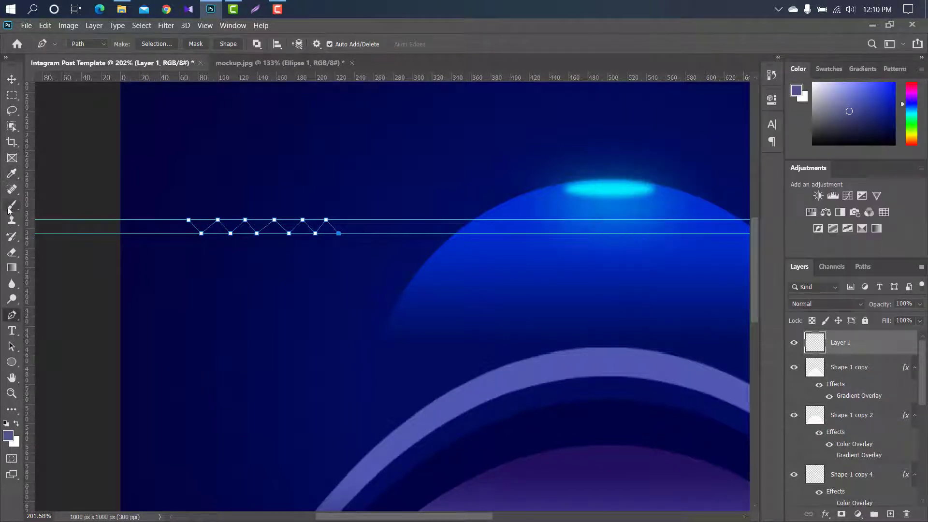
Step: Stroke the zigzag work path with the Brush on Layer 1, with Simulate Pressure off
click(8, 209)
click(87, 45)
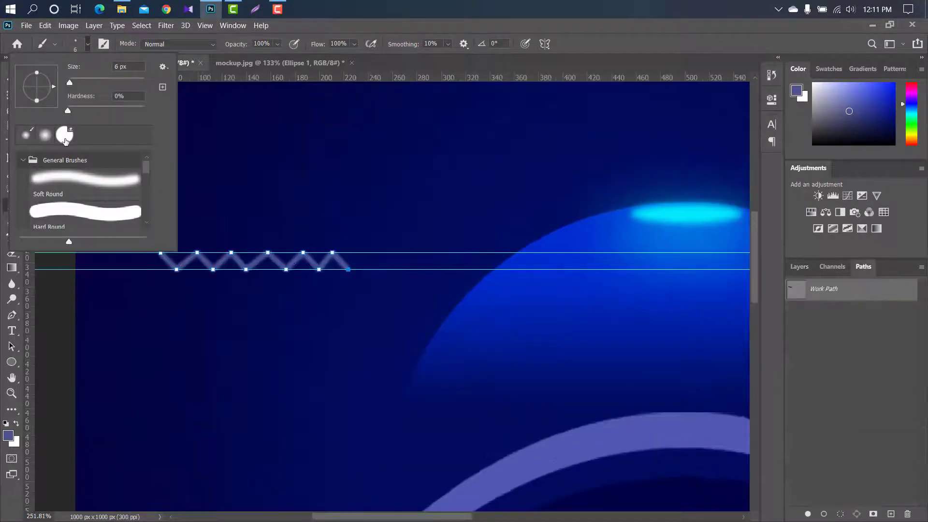
key(e)
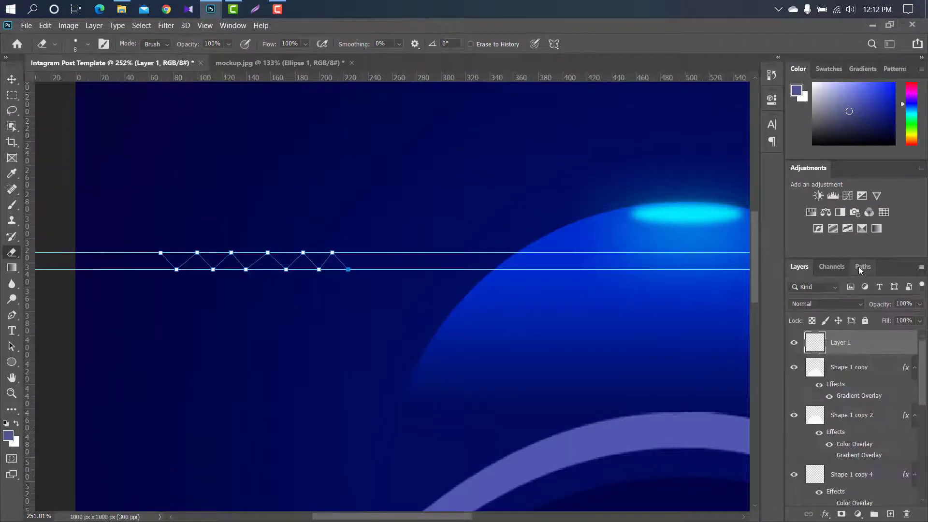
click(864, 266)
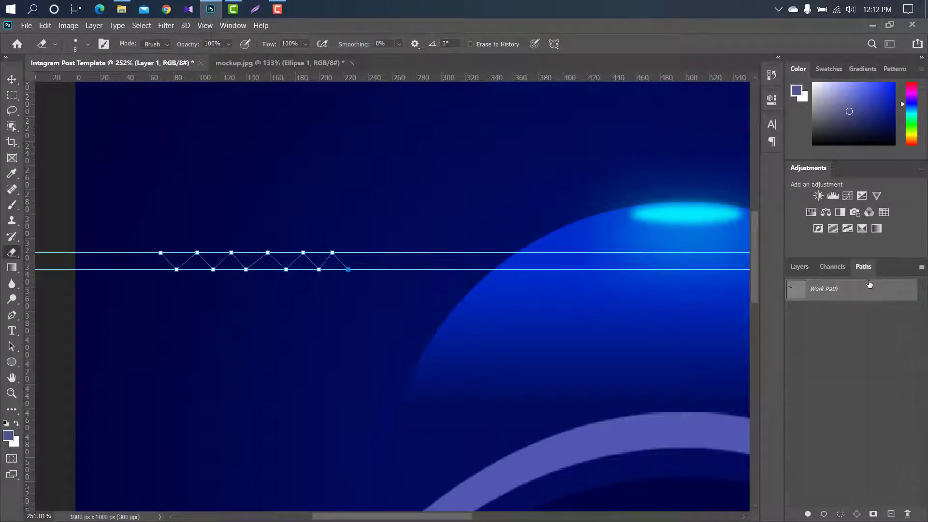
right_click(870, 285)
click(814, 343)
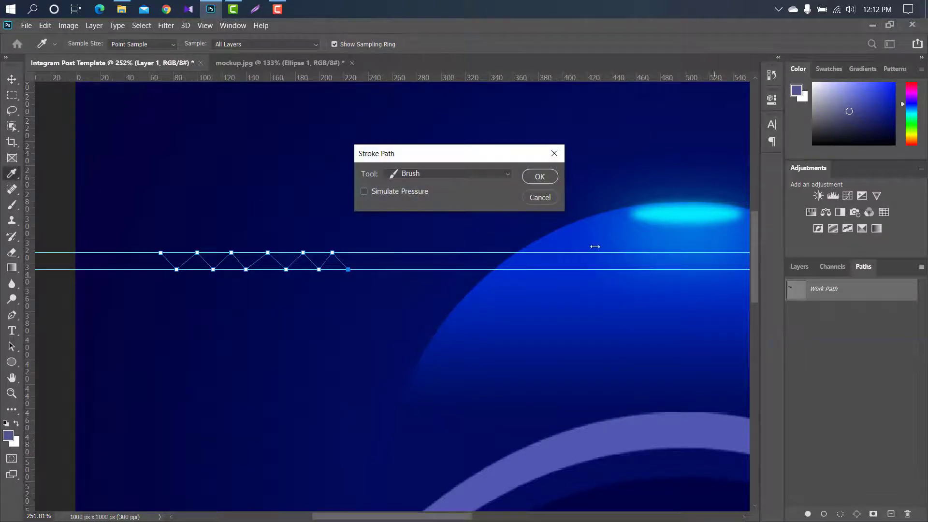
click(540, 177)
key(e)
scroll(323, 149, down, 6)
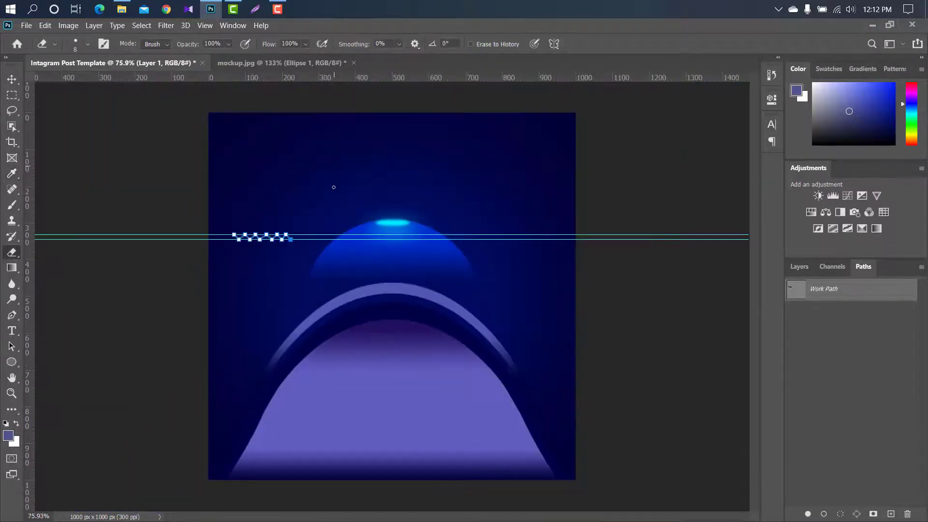
Step: Delete the zigzag work path and remove both horizontal guides from the canvas
right_click(865, 287)
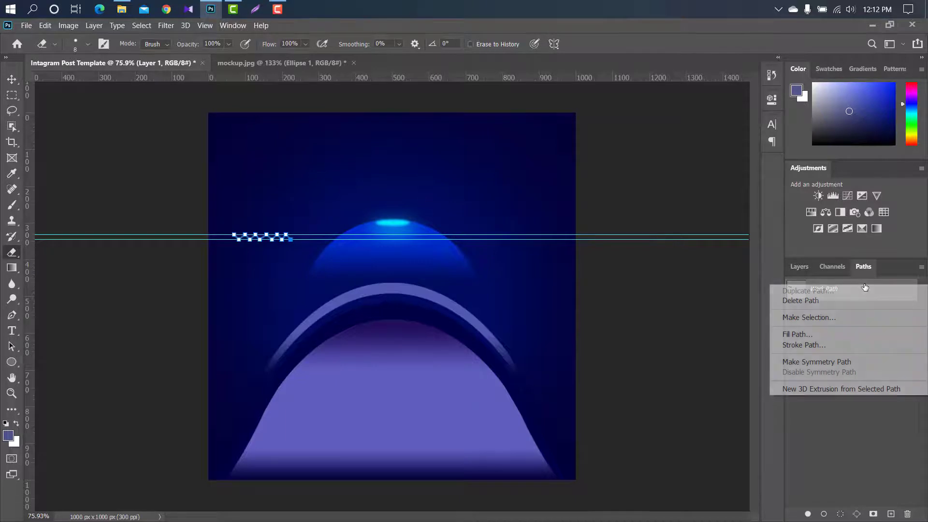
click(803, 300)
click(11, 79)
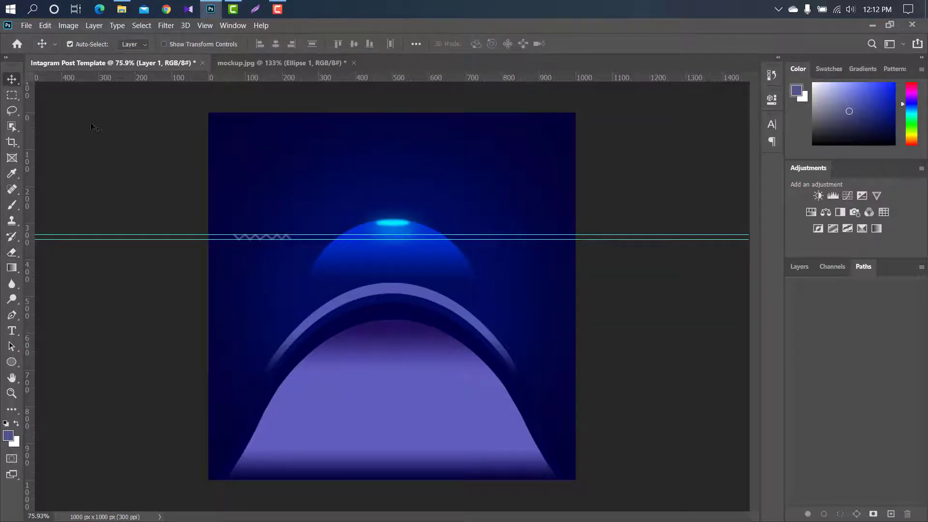
mouse_move(348, 235)
mouse_down()
mouse_move(362, 87)
mouse_move(344, 78)
mouse_up()
drag(335, 240, 346, 79)
Step: Scale the stroked zigzag up to about 115.6%
scroll(391, 278, up, 1)
key(ctrl+t)
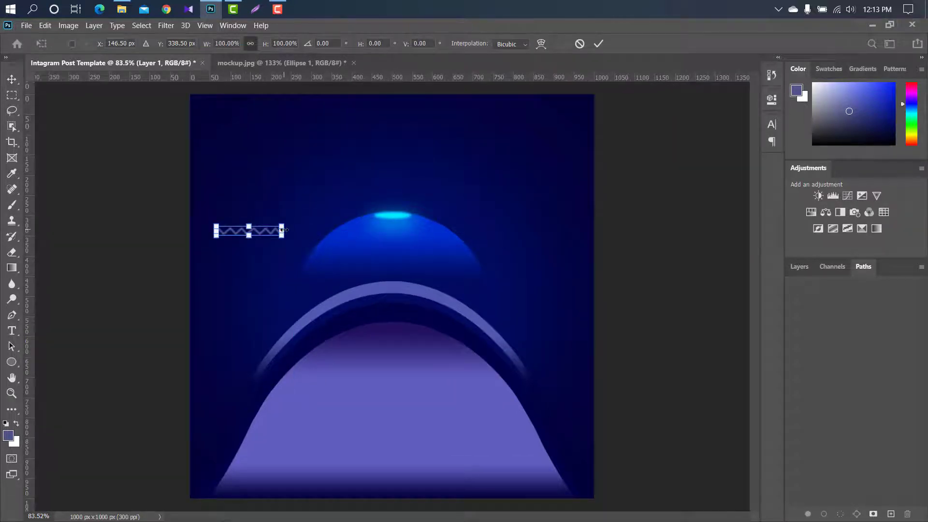
drag(283, 230, 292, 230)
click(598, 44)
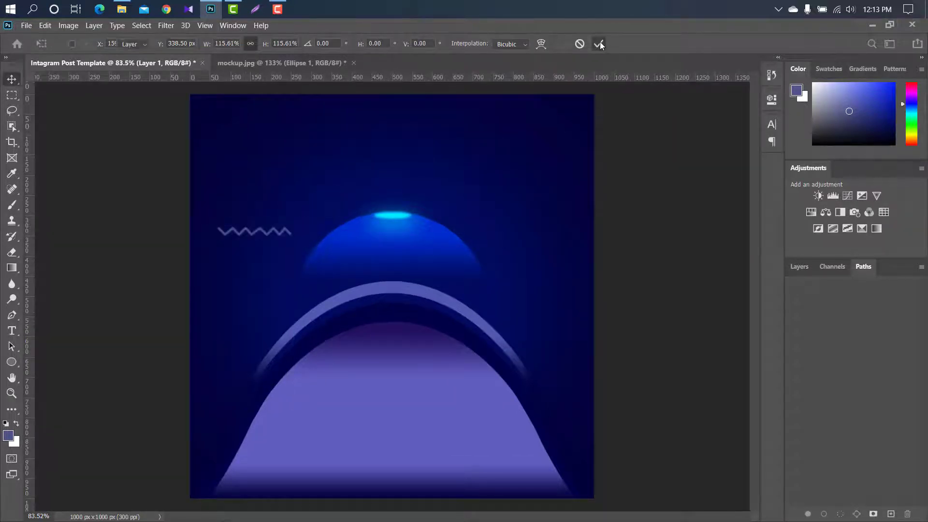
Step: Duplicate the zigzag layer three times, offsetting each copy about 20 px below the previous one to form a stack of four
click(798, 266)
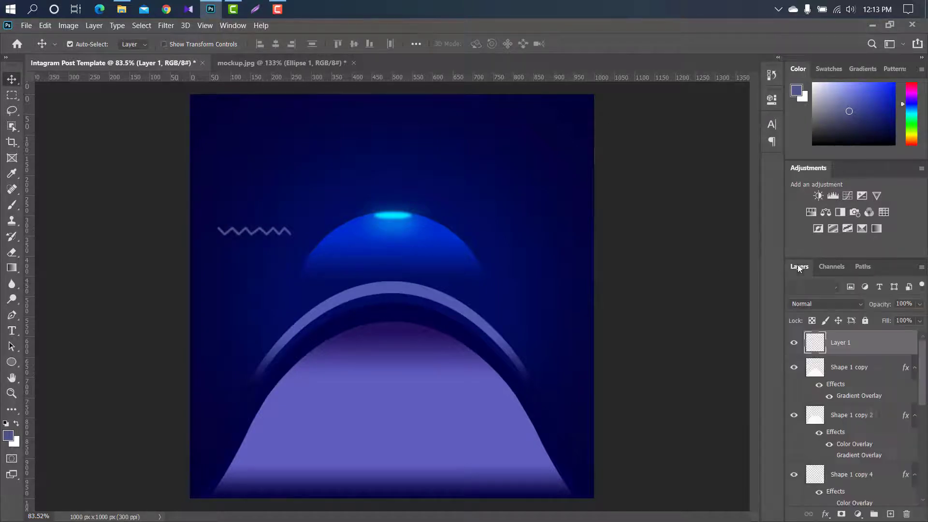
scroll(861, 483, down, 1)
drag(887, 519, 890, 514)
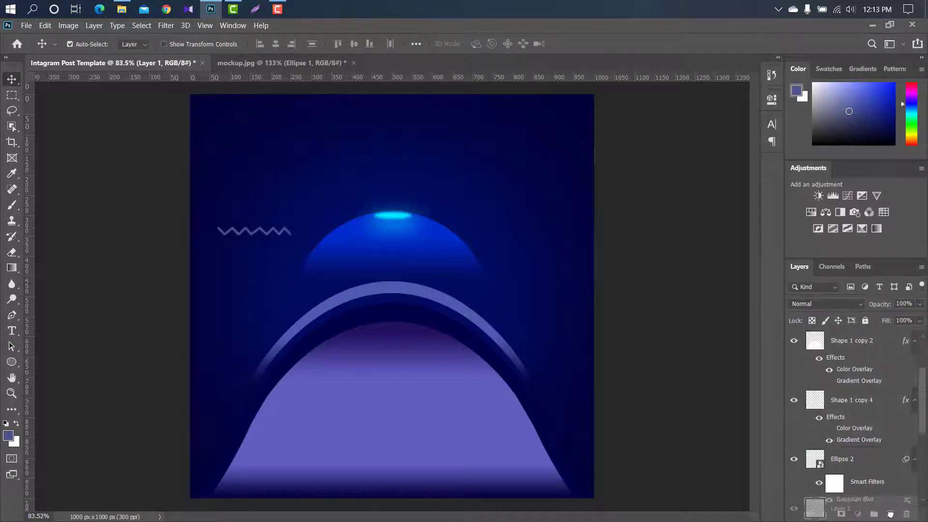
key(shift+Down)
key(shift+Down)
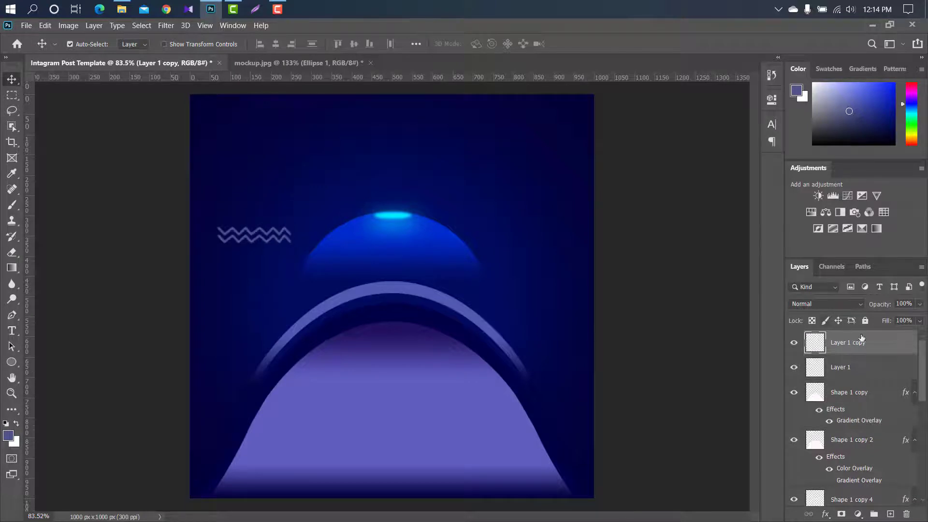
drag(895, 344, 892, 515)
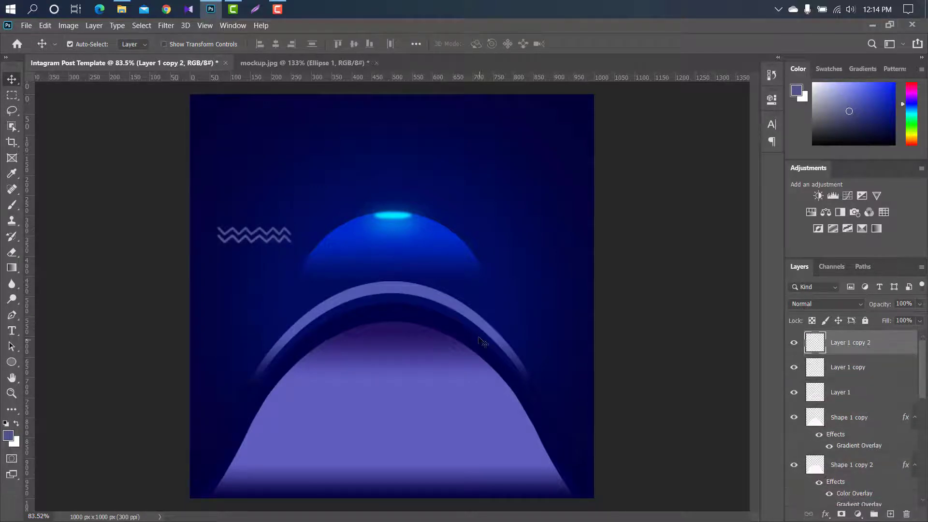
key(shift+Down)
key(shift+Down)
key(ctrl+j)
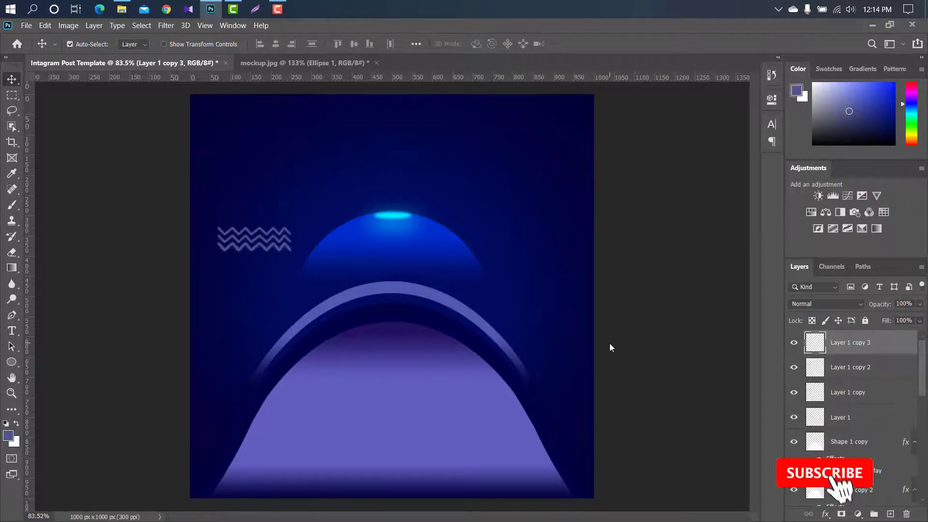
key(shift+Down)
key(shift+Down)
Step: Group the original zigzag layer and its three copies
shift+click(883, 370)
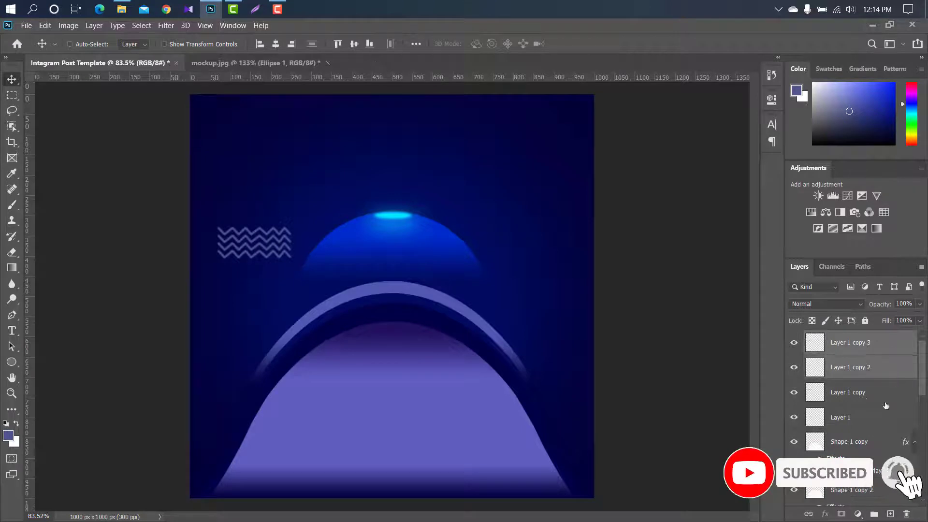
shift+click(883, 397)
shift+click(869, 424)
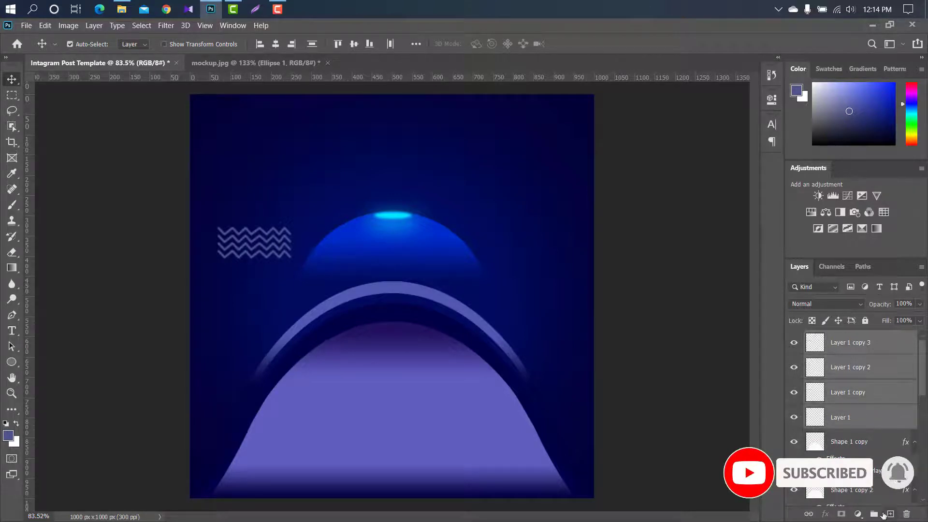
key(ctrl+g)
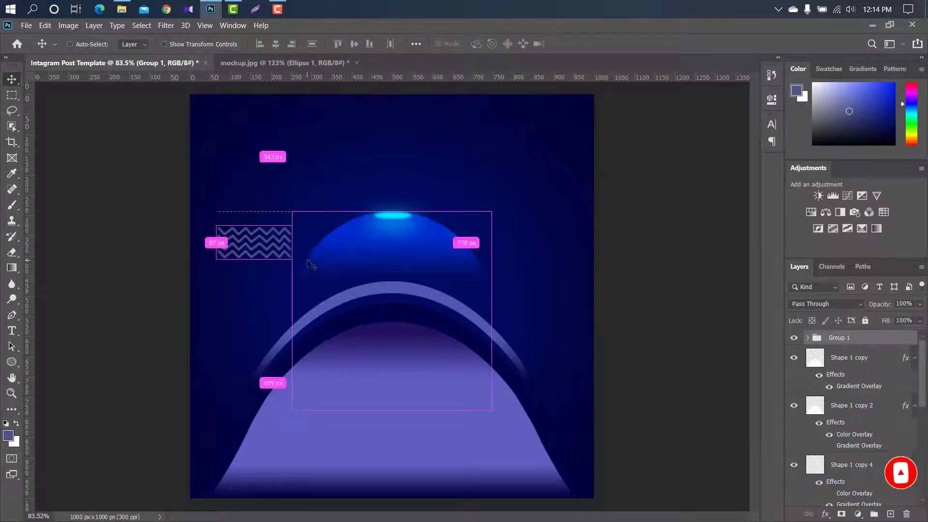
Step: Scale the zigzag group down and move it to the canvas's right edge, level with the top of the hill bands
key(ctrl+t)
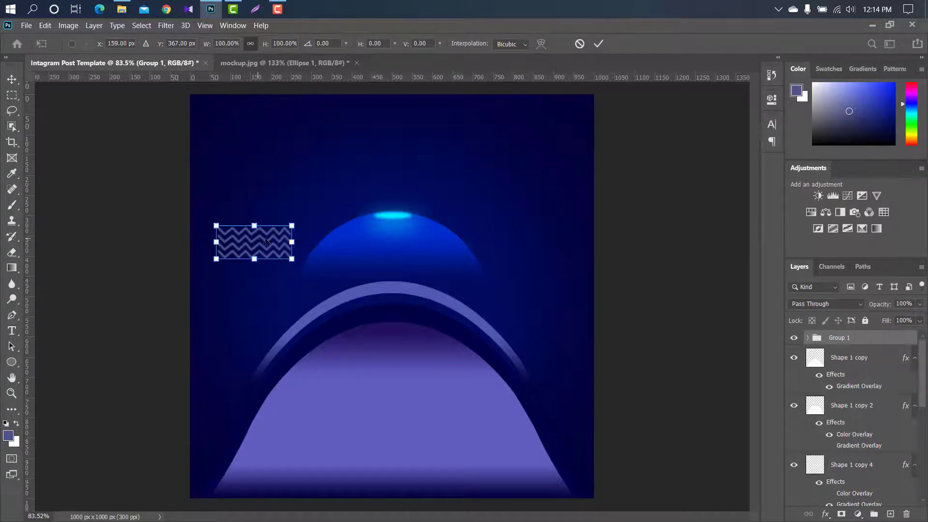
drag(266, 242, 577, 301)
click(599, 43)
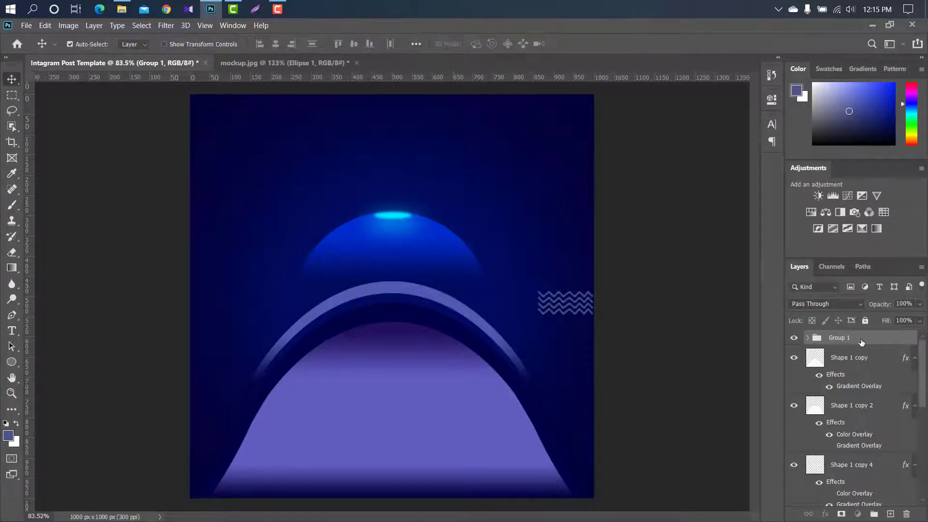
Step: Duplicate the zigzag group, move the copy to the canvas's left side and rotate it 90 degrees
key(ctrl+j)
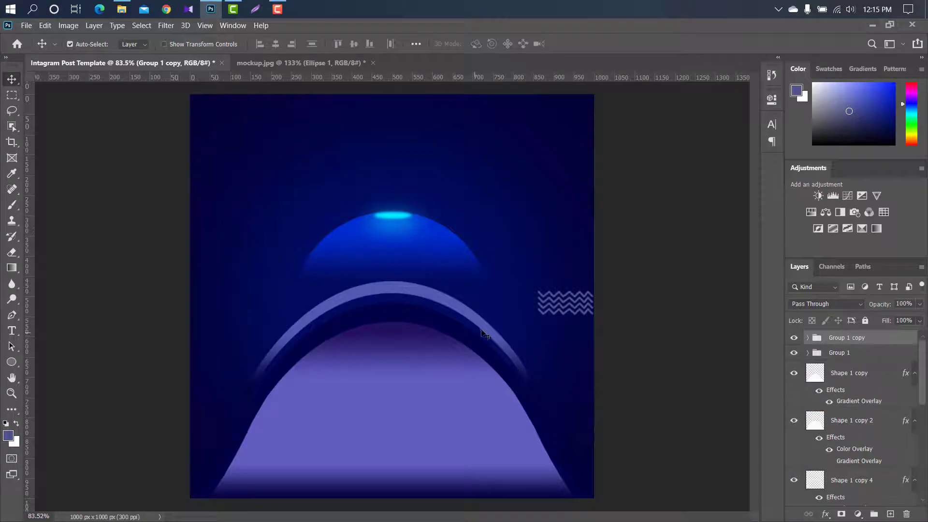
key(ctrl+t)
drag(541, 297, 217, 276)
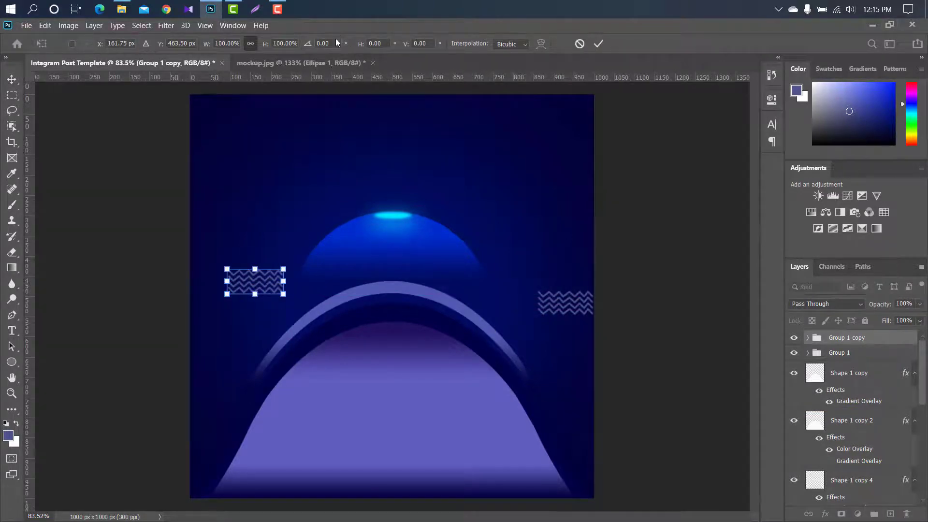
text(90)
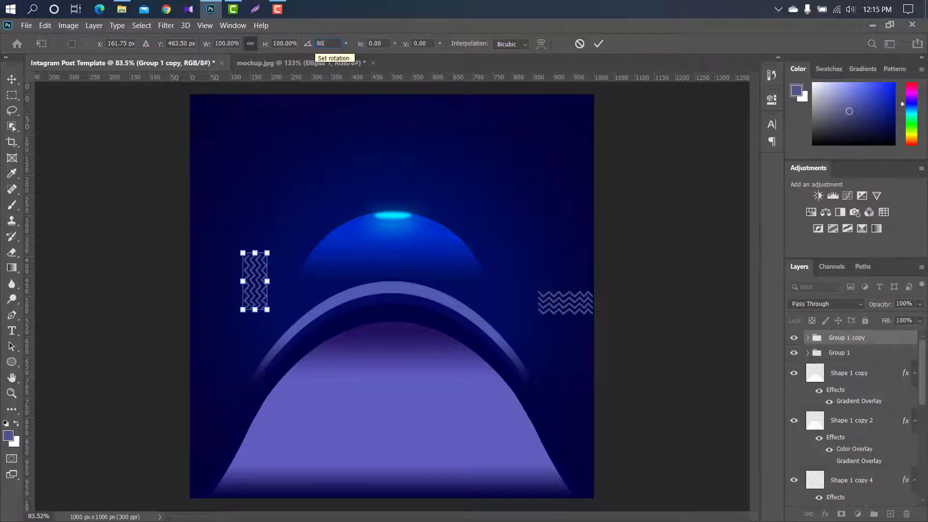
click(598, 44)
Step: On a new layer, draw a small triangle path with the three-sided Polygon tool in the canvas's upper-left area
click(16, 362)
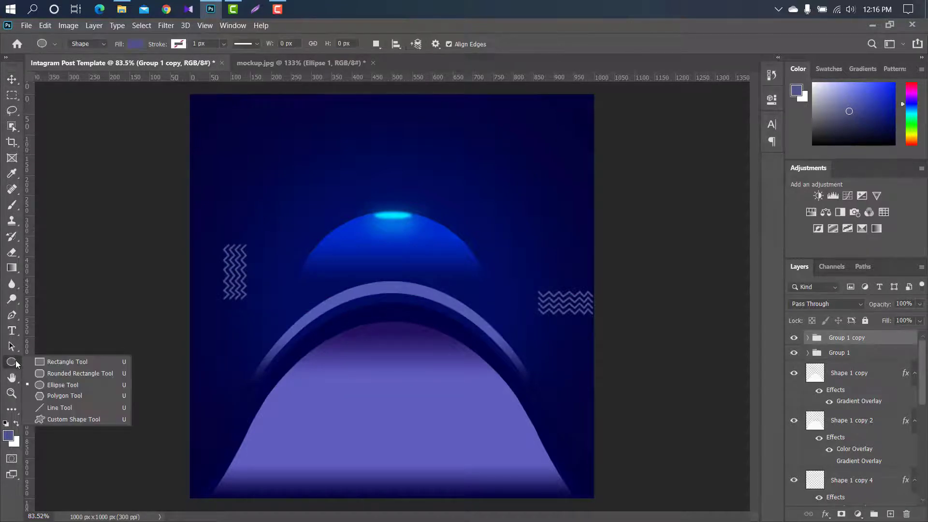
click(77, 396)
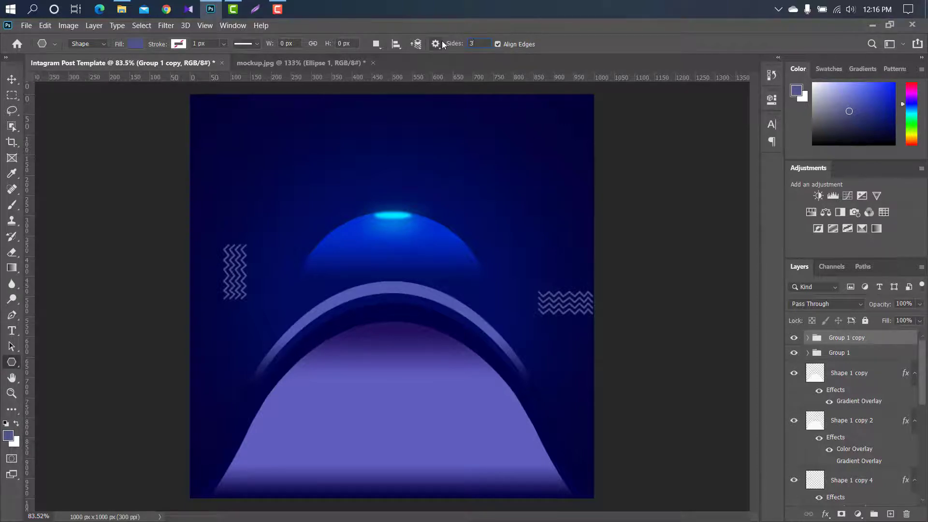
click(103, 44)
click(92, 65)
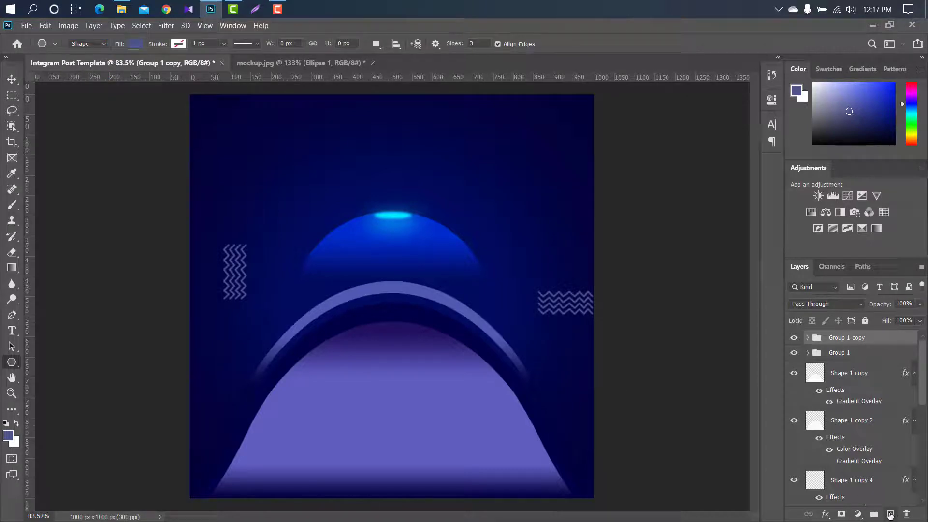
click(890, 515)
drag(248, 159, 260, 171)
Step: Stroke the triangle path with the Brush and delete the work path
click(12, 204)
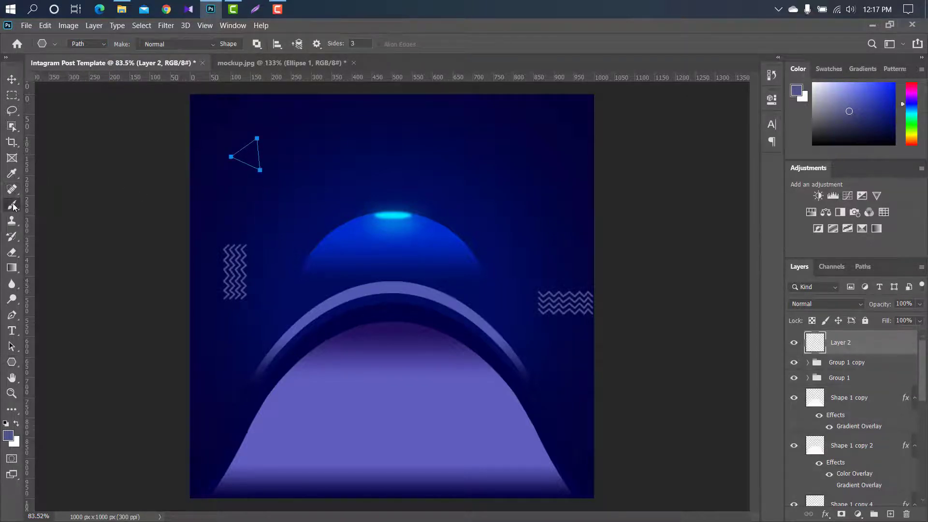
click(83, 46)
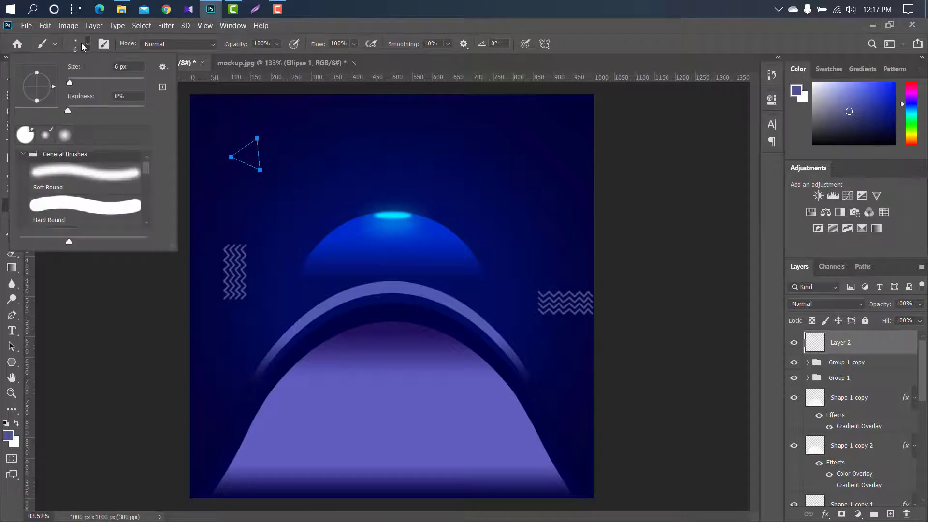
key(e)
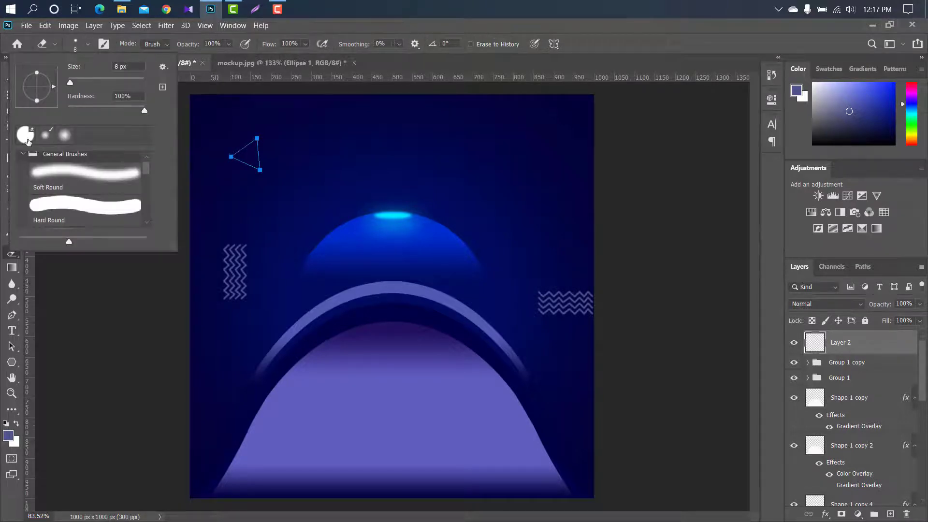
click(855, 266)
right_click(845, 288)
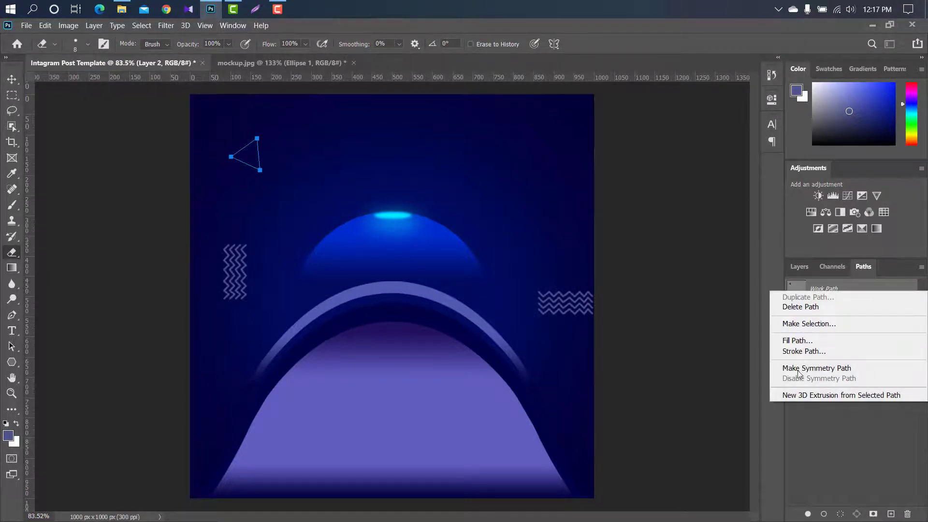
click(804, 352)
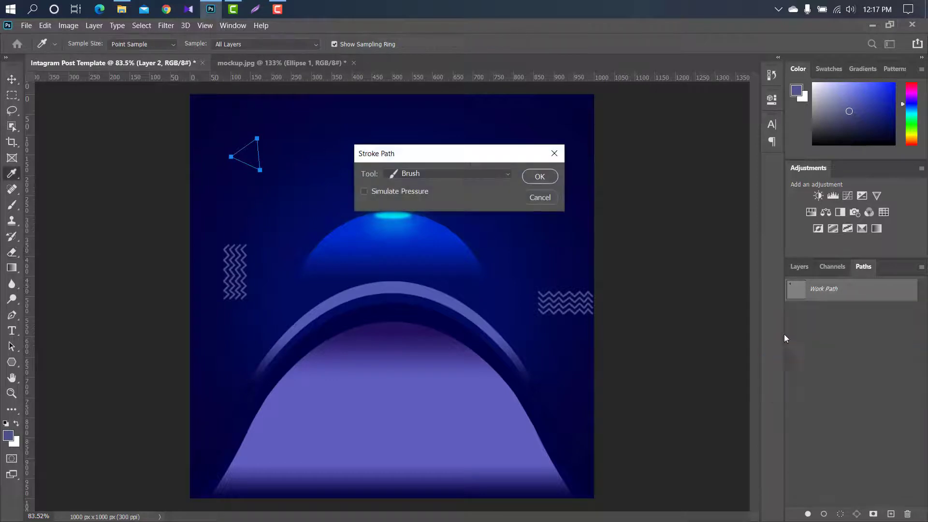
click(539, 175)
right_click(849, 296)
click(813, 313)
Step: Scale the triangle outline down and place copies on both sides of the hill and to the upper right of the blue circle
key(v)
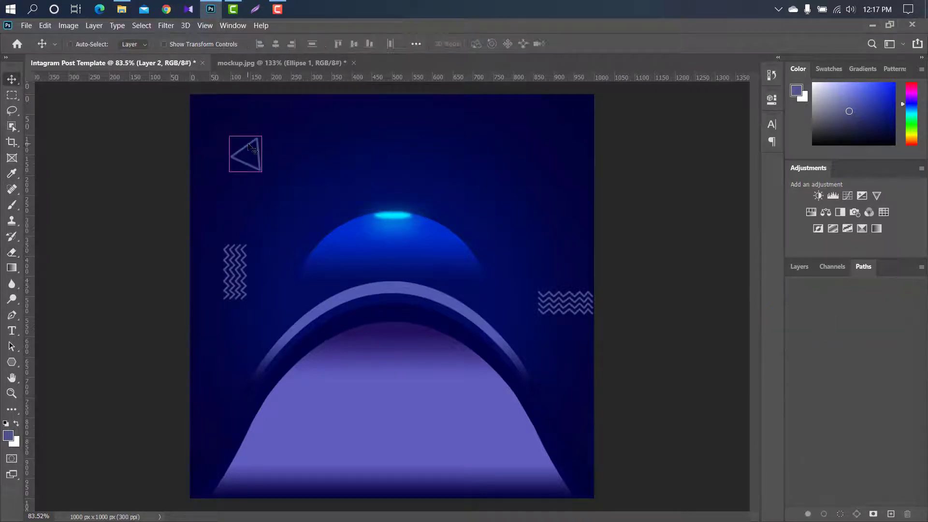
key(ctrl+t)
drag(261, 137, 541, 345)
click(599, 44)
key(ctrl+t)
click(598, 44)
drag(573, 128, 518, 189)
Step: Draw a small filled circle to the left of the blue circle and a small ring to its right
click(12, 362)
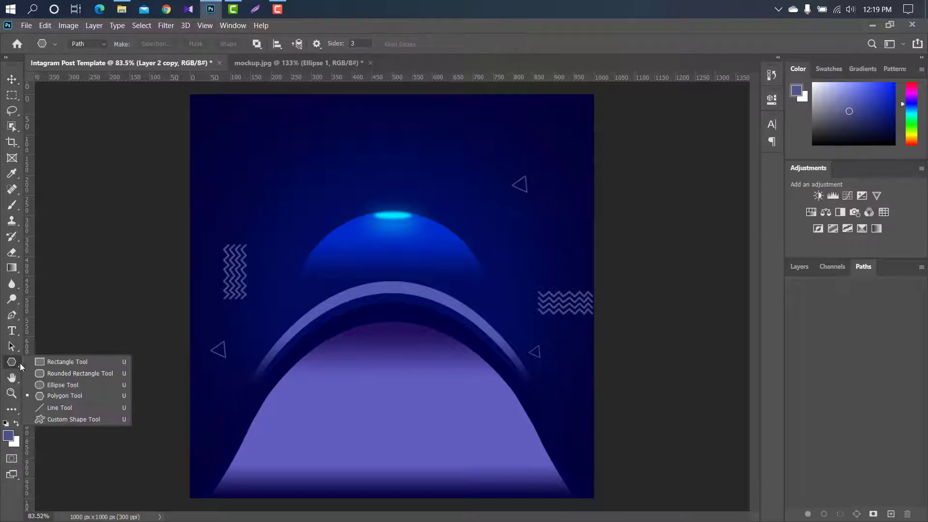
click(41, 385)
key(F7)
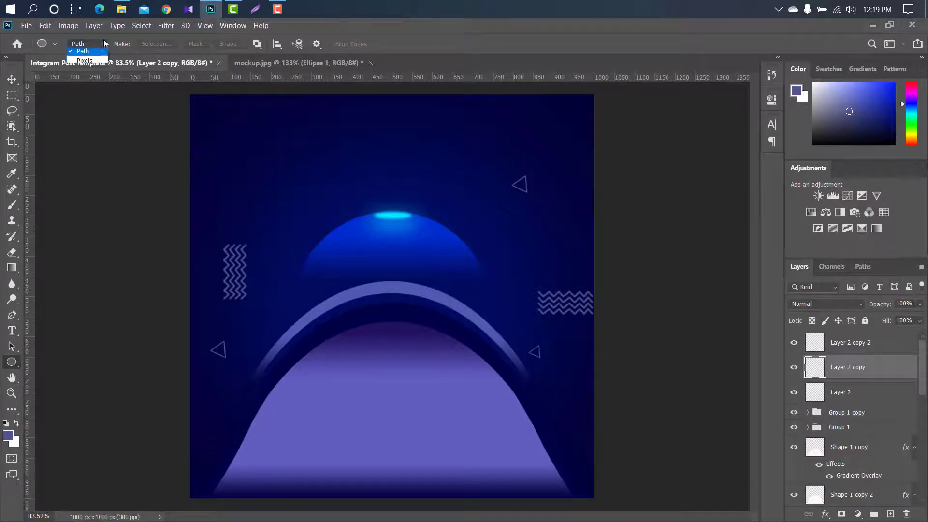
click(92, 42)
mouse_move(235, 167)
mouse_down()
mouse_move(247, 179)
mouse_move(228, 197)
mouse_up()
key(v)
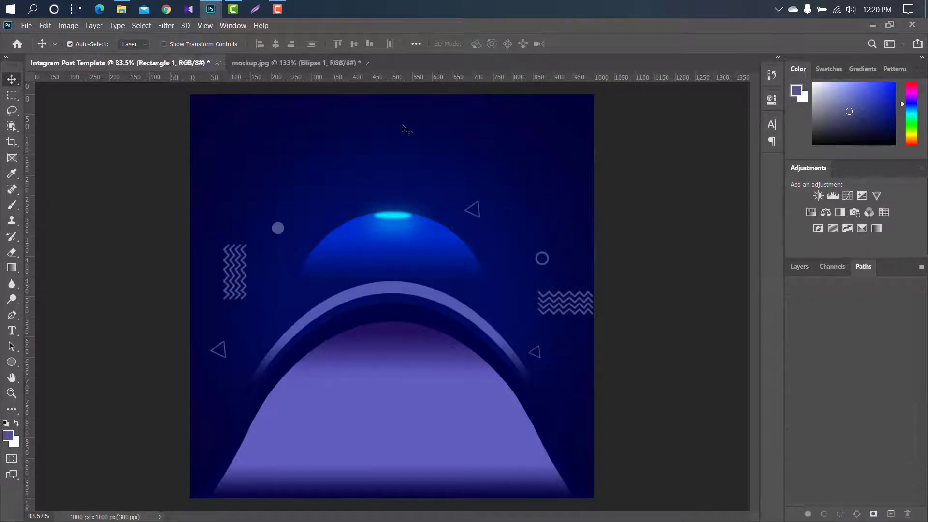
click(403, 125)
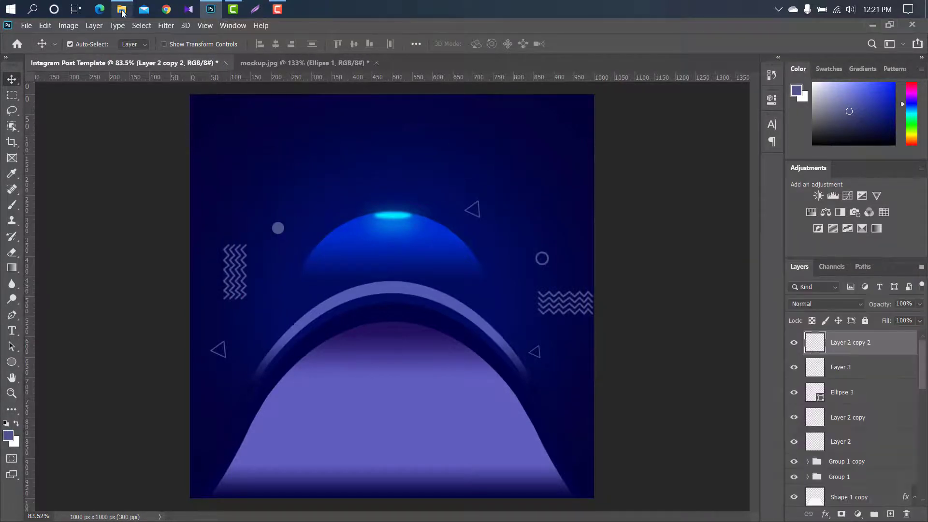
Step: Place the blue headphones PNG into the post template, scaled to stand centred in front of the hill
click(122, 9)
drag(273, 166, 394, 300)
drag(336, 369, 413, 320)
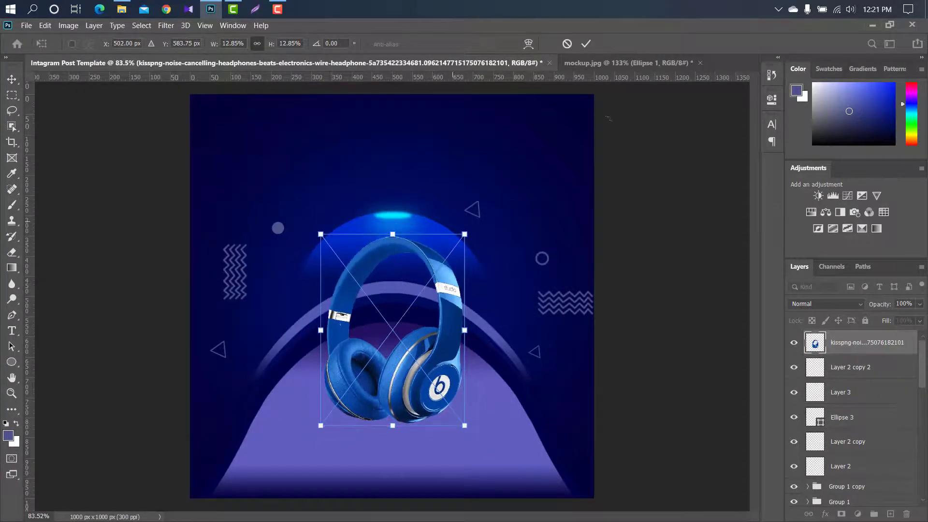
click(586, 43)
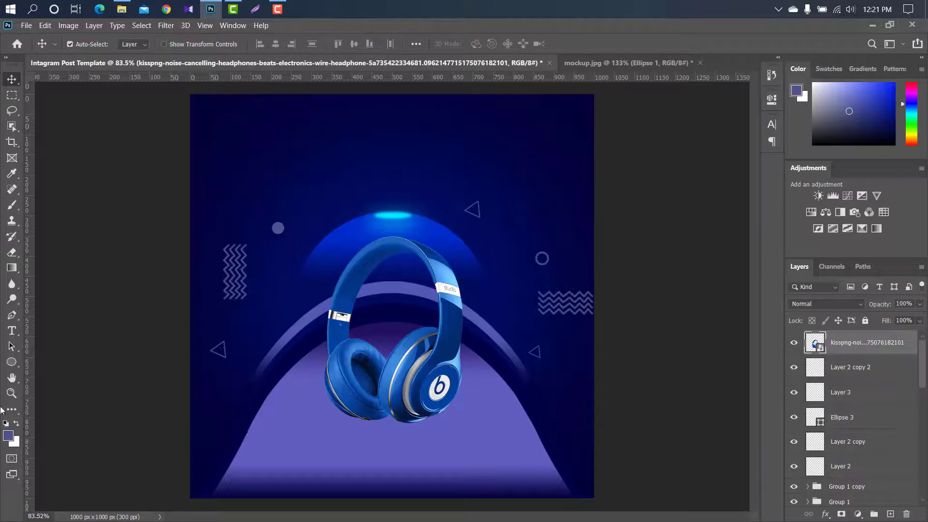
Step: Draw a flat ellipse shape about 384 × 52 px beneath the headphones and fill it with 030343
click(9, 366)
click(103, 43)
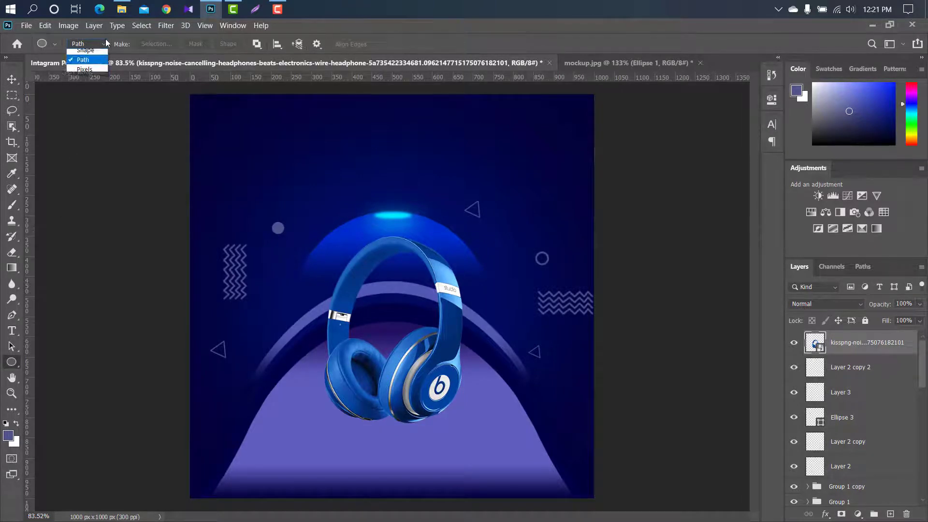
click(80, 54)
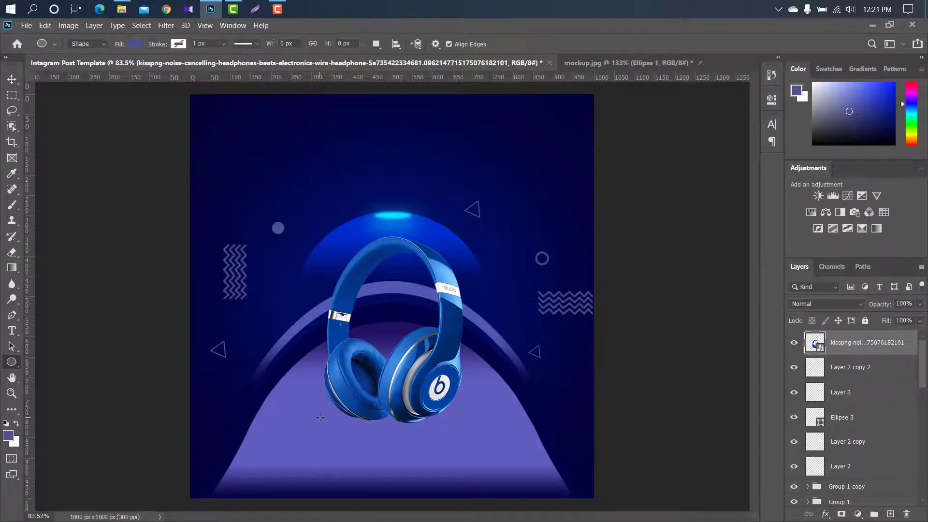
drag(320, 417, 475, 438)
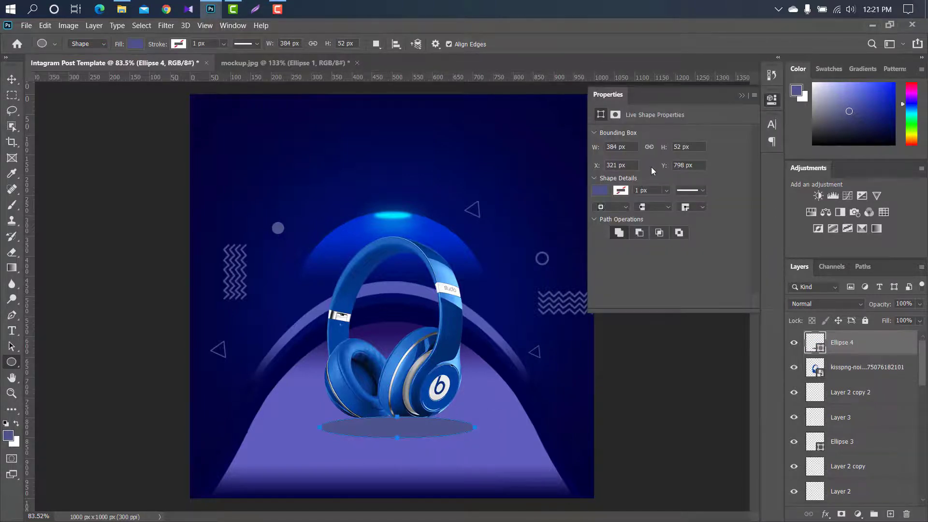
click(742, 95)
double_click(821, 348)
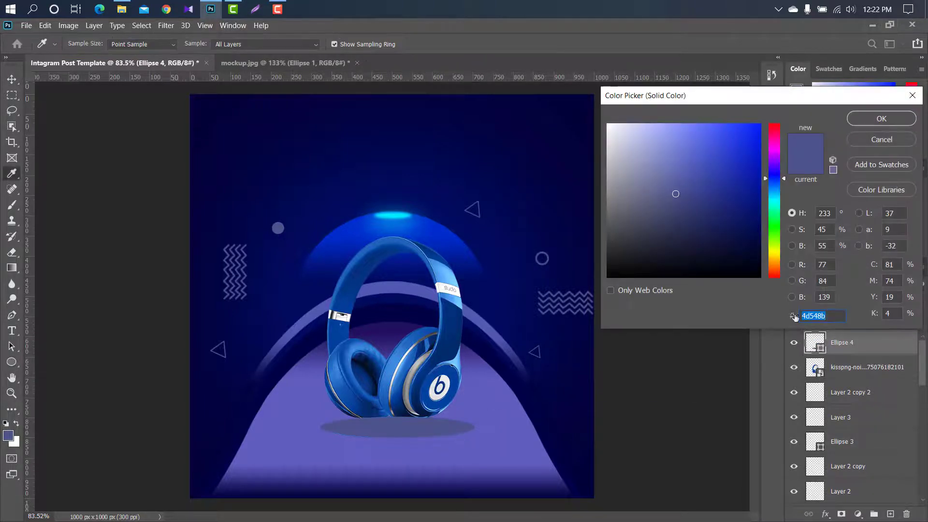
text(030343)
click(882, 118)
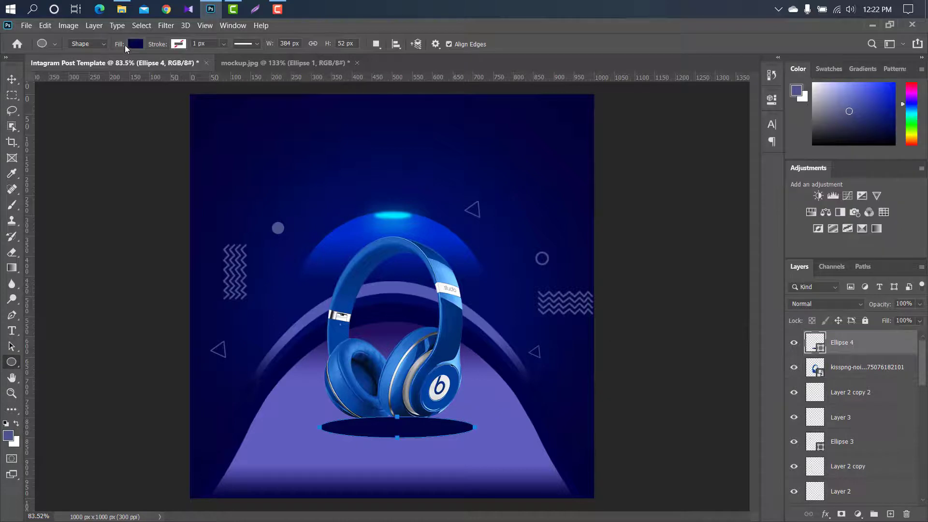
Step: Turn the ellipse into a shadow behind the headphones with a 19.4-pixel Gaussian Blur smart filter and 79% opacity
click(163, 25)
mouse_move(184, 153)
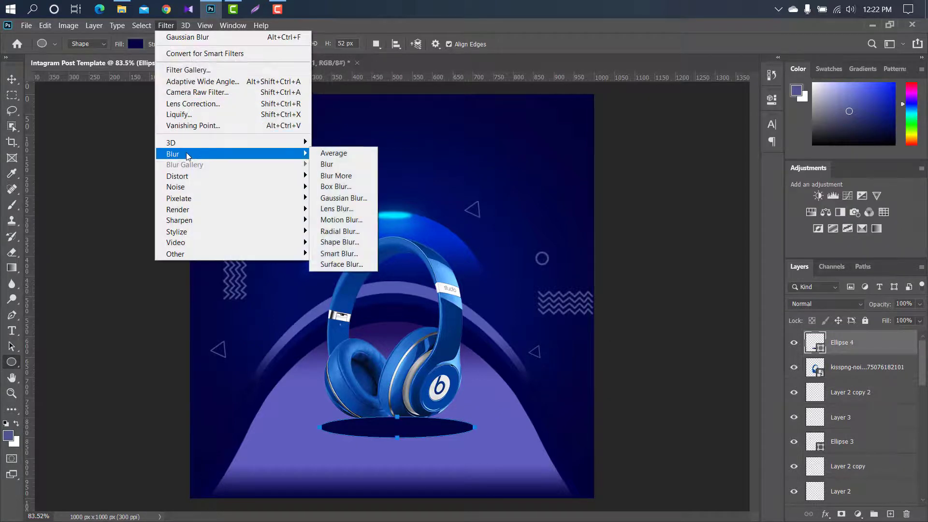
click(344, 198)
click(460, 218)
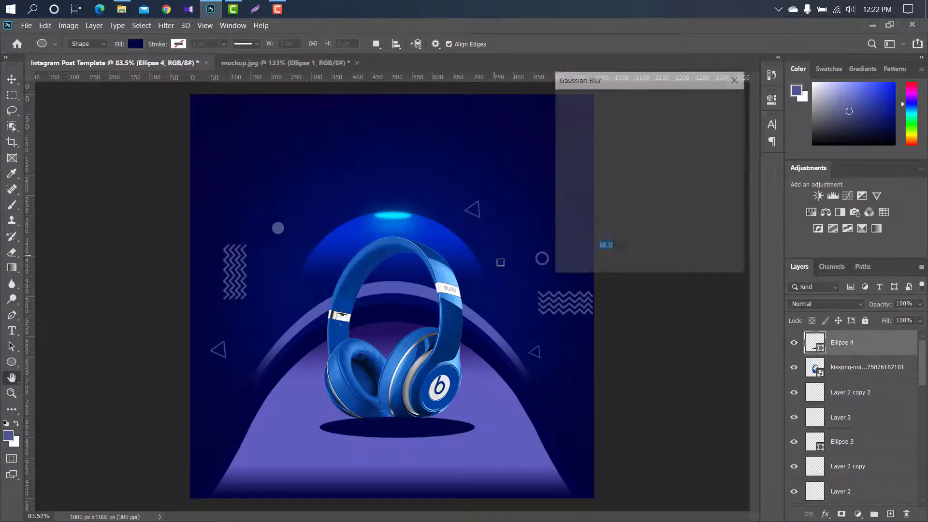
click(717, 101)
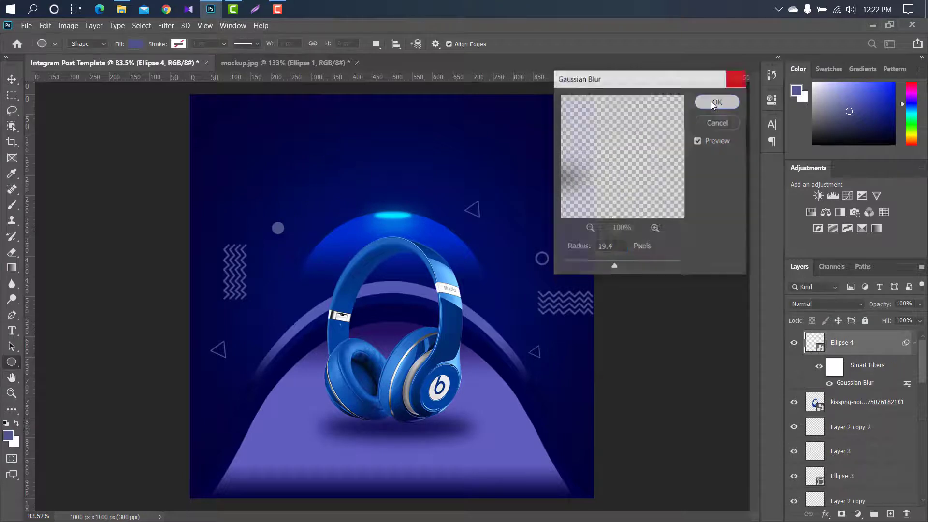
drag(880, 304, 870, 304)
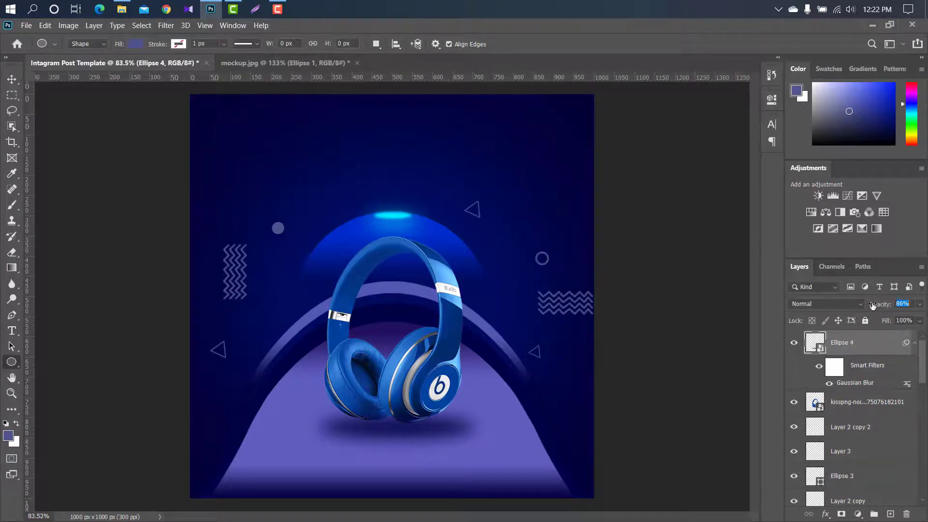
click(15, 83)
Step: Draw a circle above the small ring in the canvas's upper-right area and fill it with the hill's light purple
click(12, 362)
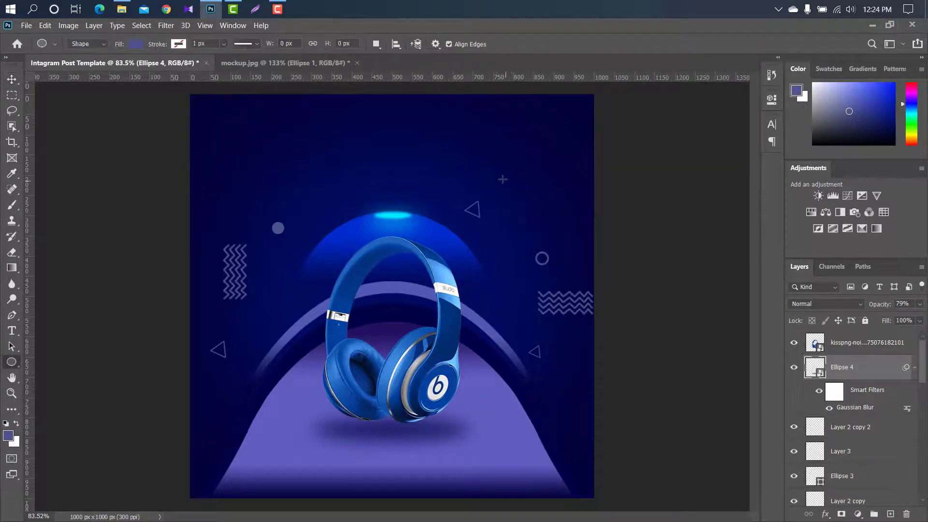
drag(491, 173, 572, 209)
click(740, 95)
key(ctrl+t)
click(577, 44)
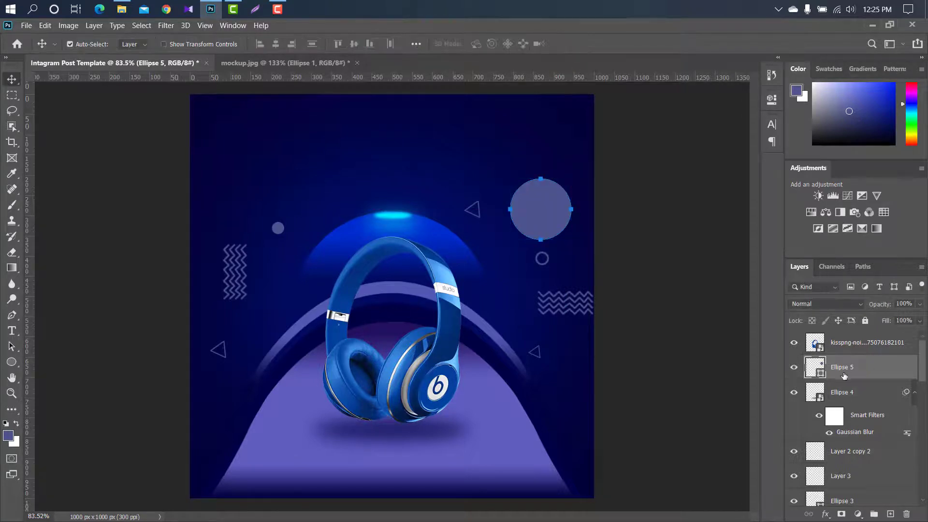
double_click(821, 373)
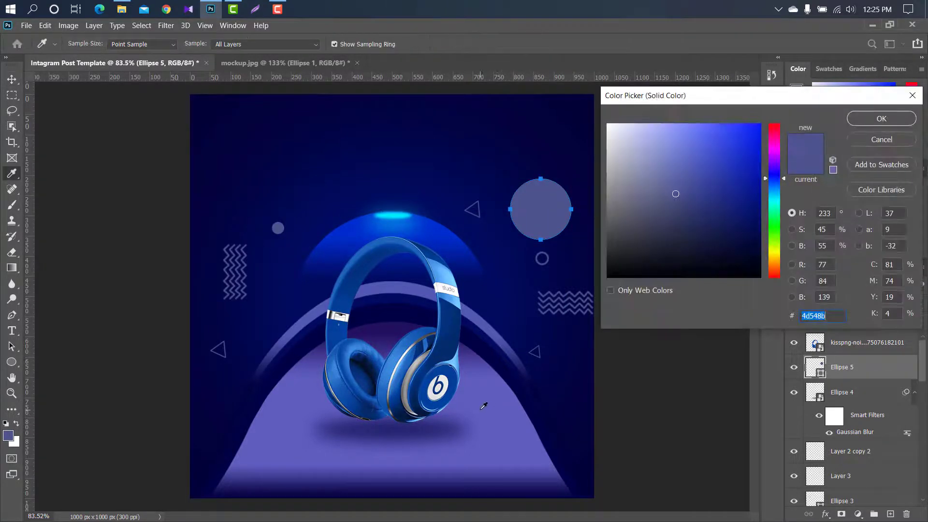
click(896, 122)
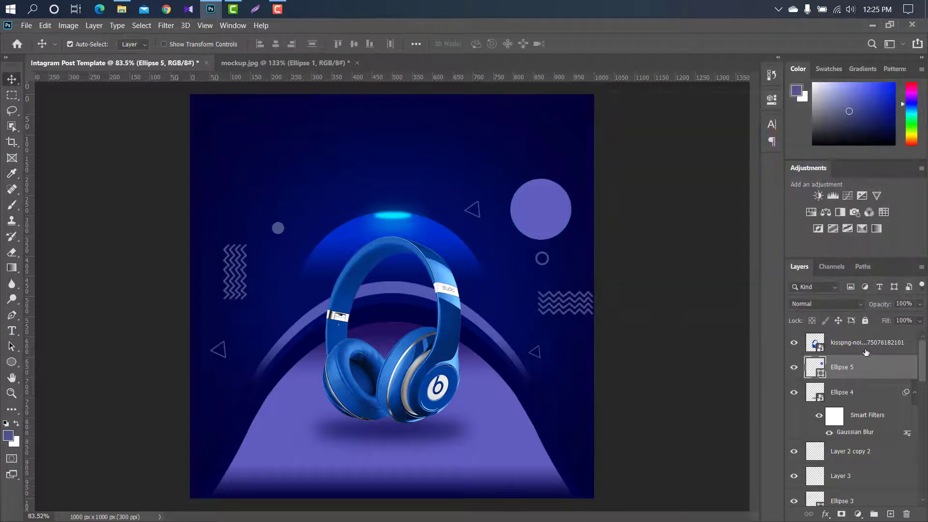
Step: Duplicate the purple circle and fill the copy with 21105e
drag(874, 367, 891, 514)
double_click(821, 397)
text(21105e)
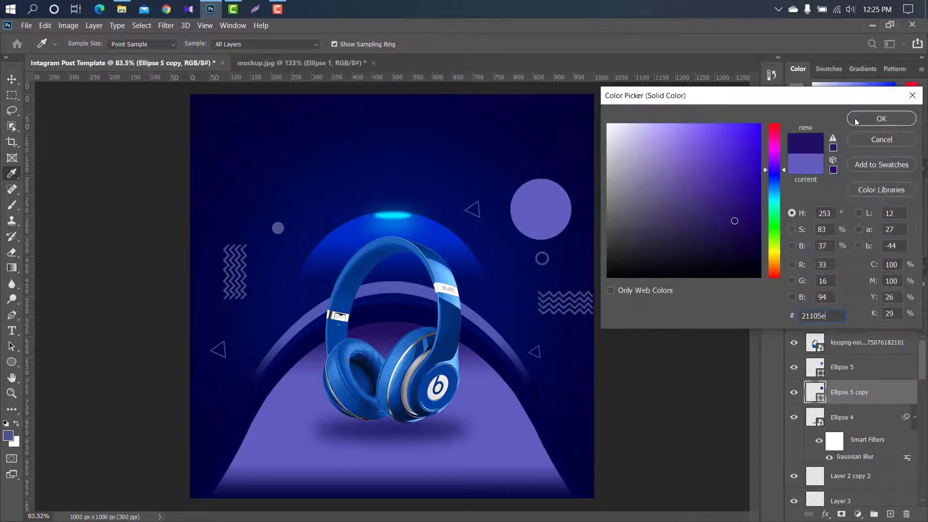
click(855, 121)
Step: Bring the dark circle in front of the purple one and scale it down, centred so a thin purple ring remains
key(ctrl+])
key(ctrl+t)
drag(575, 180, 571, 183)
scroll(535, 209, up, 8)
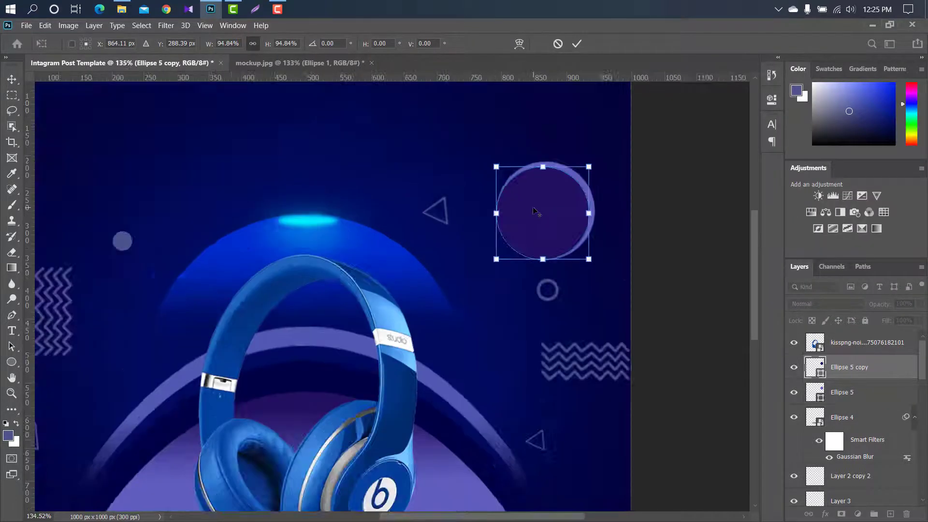
drag(485, 278, 491, 269)
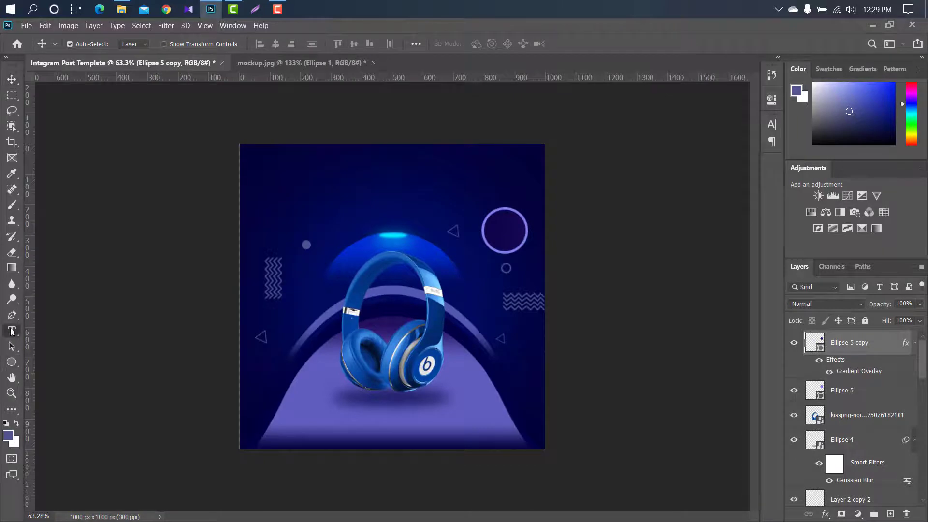
Step: Add the white text "50" at 20 pt above the blue circle
click(12, 331)
click(329, 222)
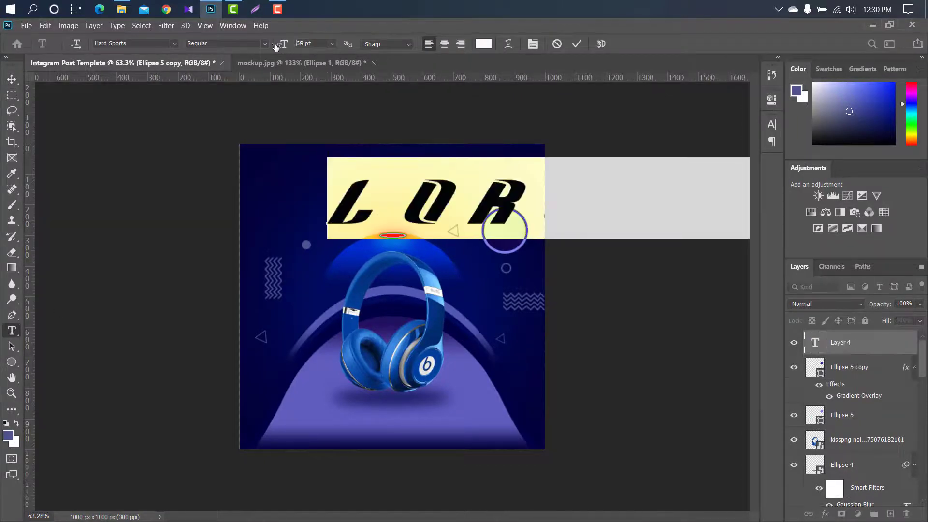
drag(276, 47, 253, 51)
text(SO)
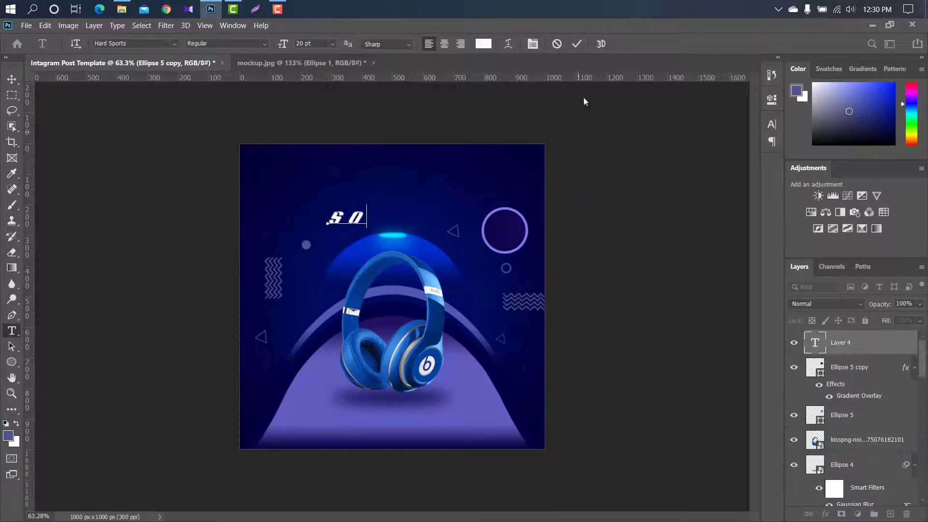
click(577, 44)
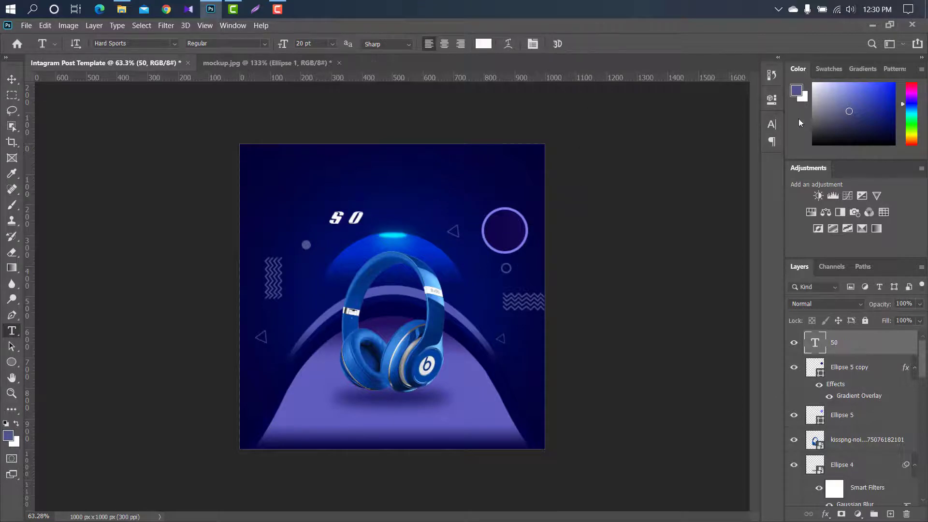
Step: Set the "50" text in Bank Gothic BT Medium with tracking 20
click(772, 123)
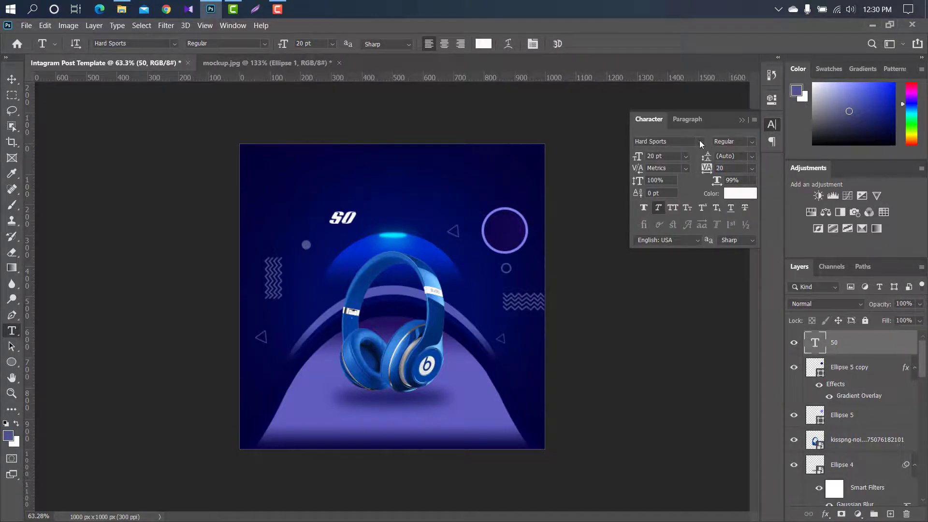
click(701, 142)
click(677, 215)
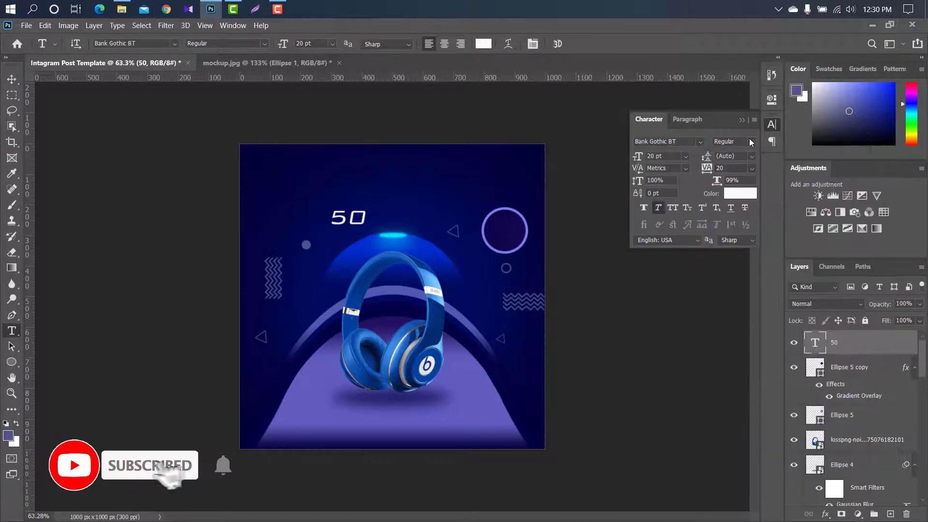
click(751, 142)
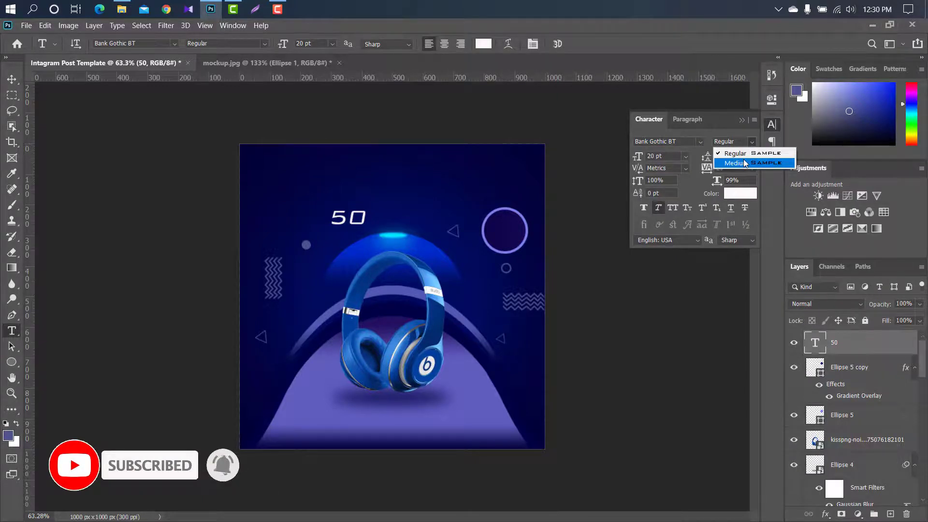
click(745, 163)
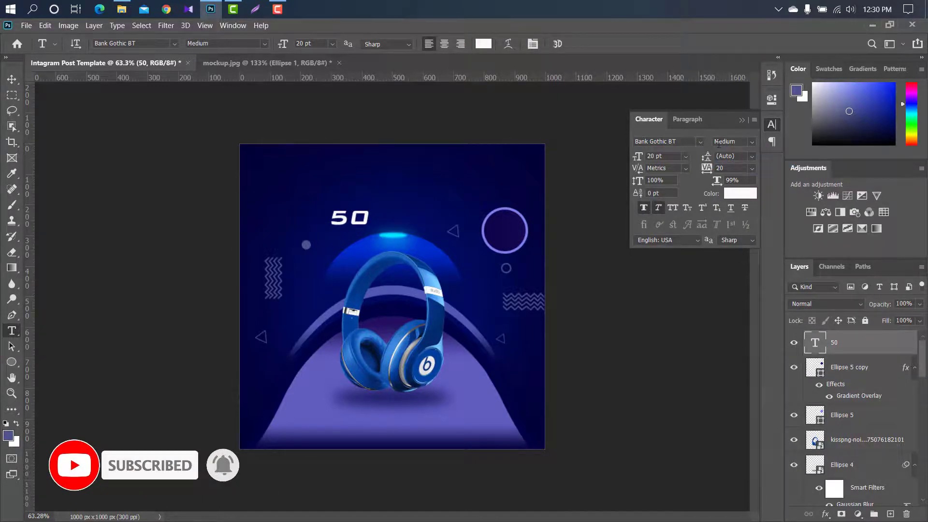
click(742, 121)
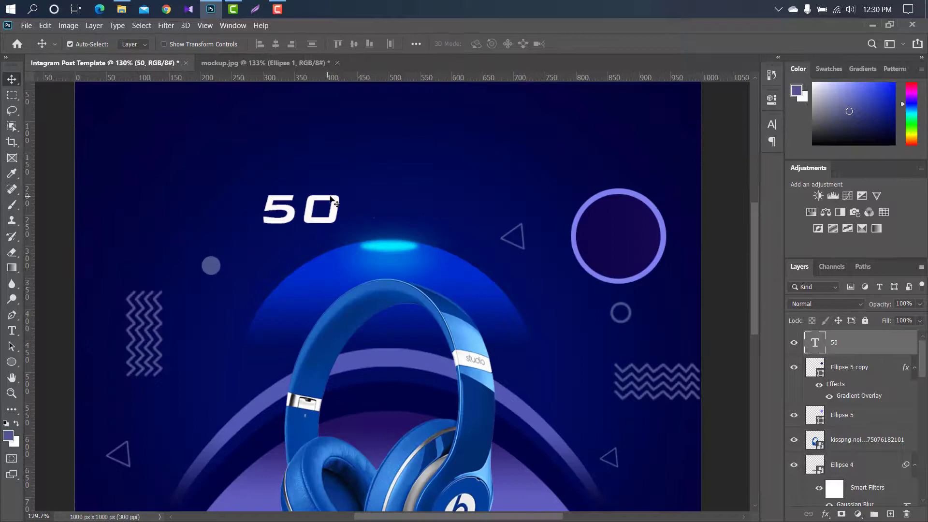
Step: Move the "50" text into the purple ring badge and scale it down to 14.2 pt
drag(328, 196, 648, 230)
key(ctrl+t)
click(600, 44)
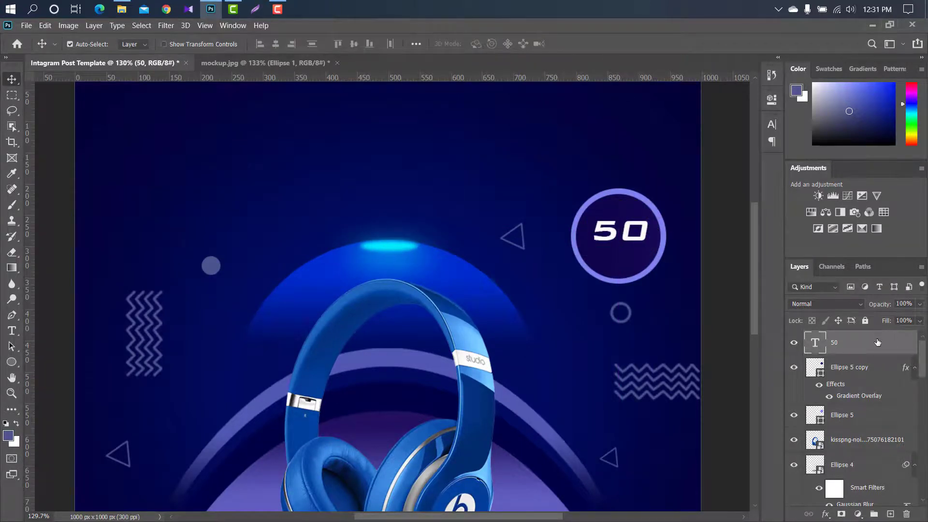
Step: Duplicate the "50" text layer and change the copy's text to "%"
drag(877, 343, 890, 514)
text(t)
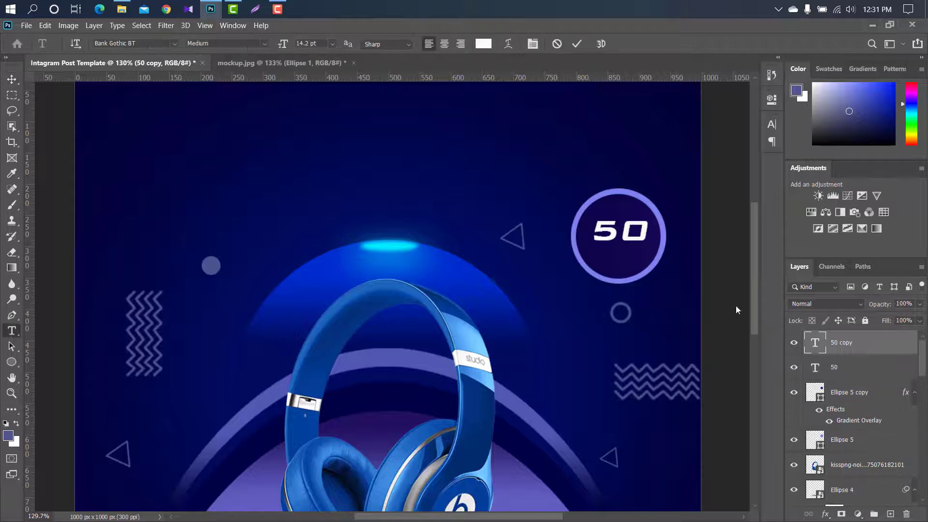
text(%)
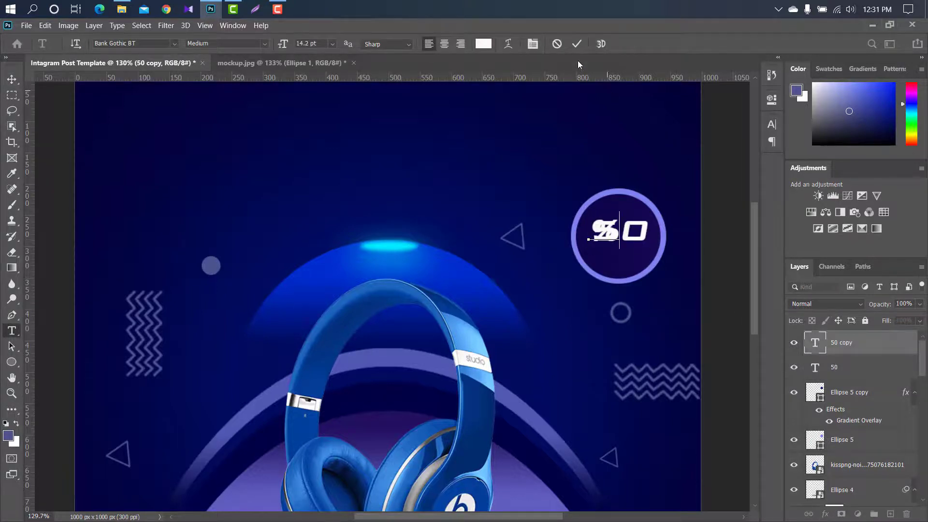
click(577, 45)
Step: Shift "50" up and left within the badge and place the "%" at its lower right, scaled down to 7.5 pt
drag(619, 235, 662, 220)
key(ctrl+t)
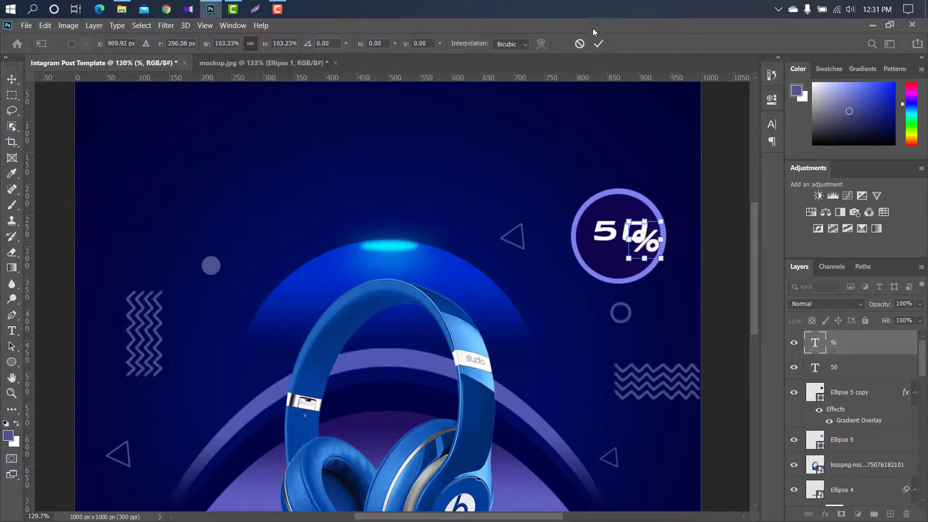
click(598, 43)
key(ctrl+t)
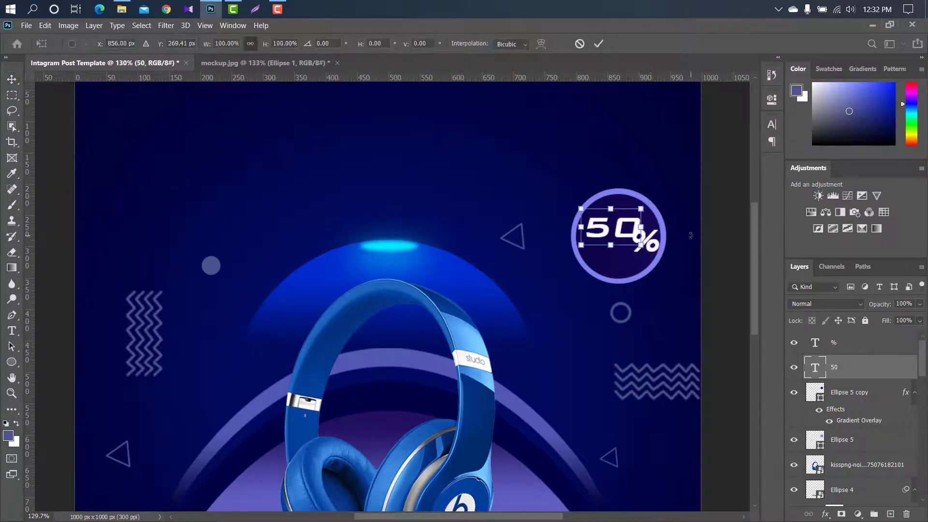
drag(661, 222, 648, 240)
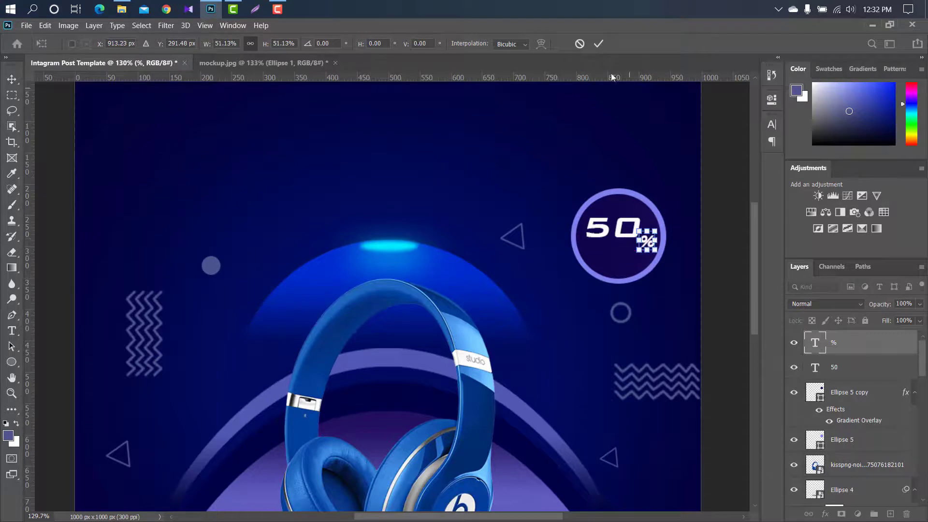
click(598, 44)
Step: Duplicate the "%" text below "50" in the badge and change the copy's text to "OFF"
drag(880, 351, 890, 513)
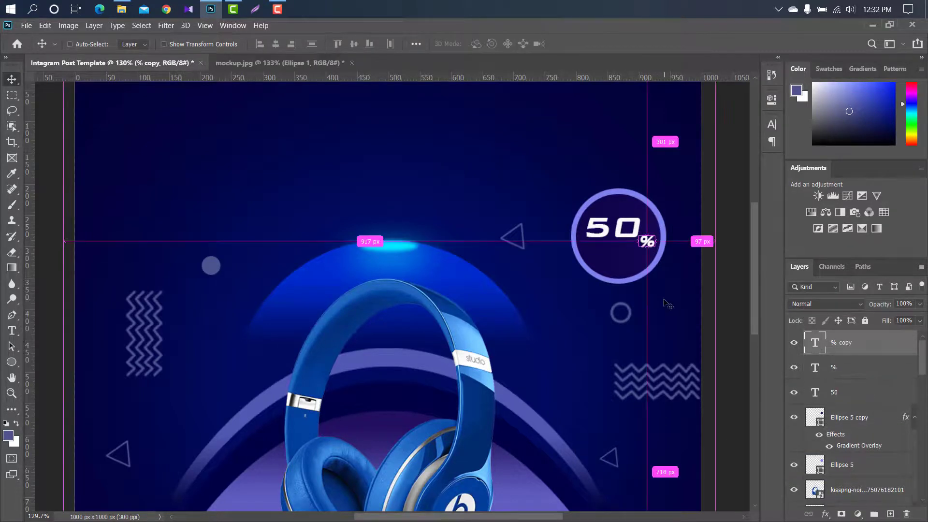
key(ctrl+t)
drag(631, 250, 601, 265)
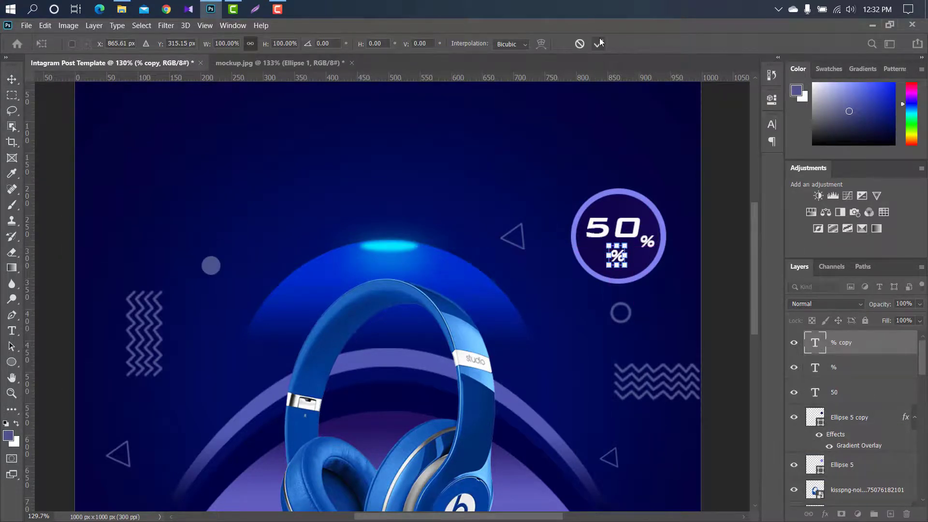
click(598, 43)
double_click(617, 256)
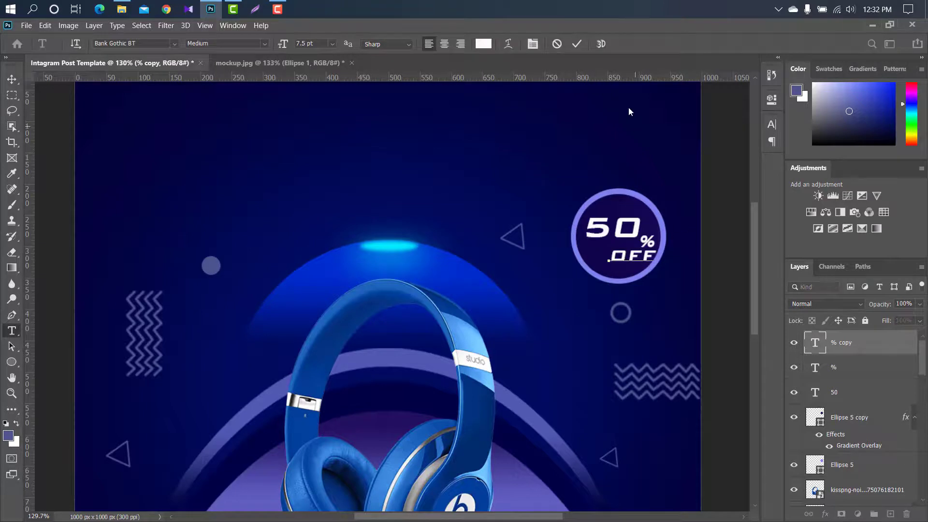
click(577, 44)
Step: Scale the "OFF" text to 6.58 pt and arrange it with "50" and "%" inside the purple ring badge
key(v)
drag(648, 259, 651, 217)
click(648, 241)
key(ctrl+t)
key(Return)
ctrl+click(852, 394)
ctrl+click(846, 344)
key(ctrl+t)
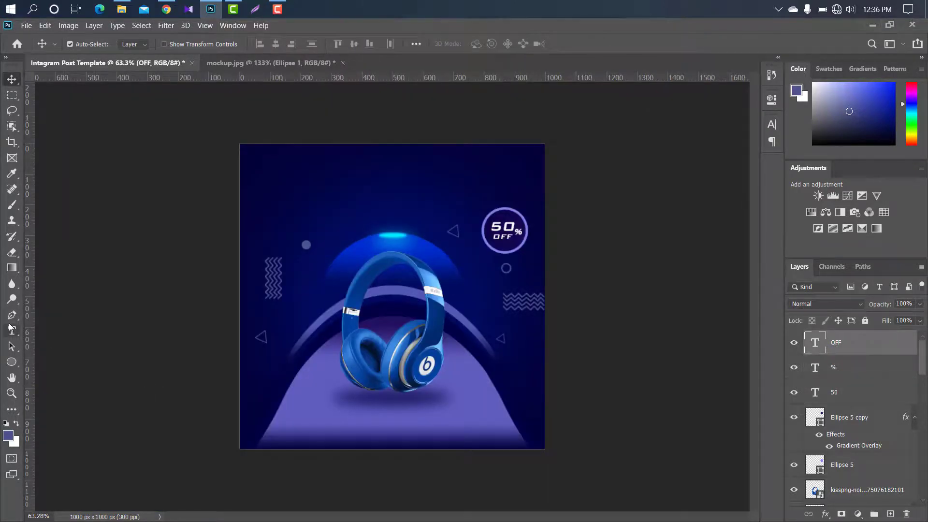
Step: Add a 20 pt text reading "HEAD PHONE" above the headphones in Bank Gothic BT Medium
click(10, 329)
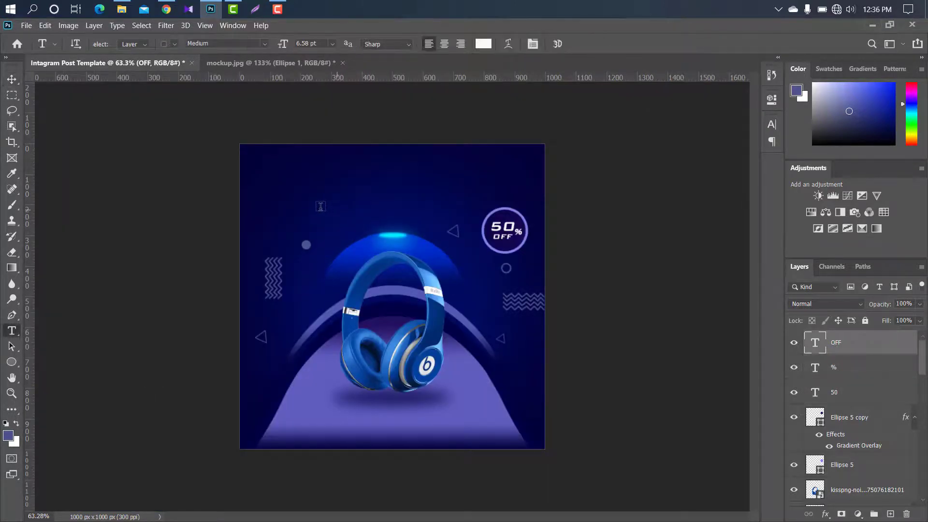
click(317, 207)
key(BackSpace)
text(HEAD)
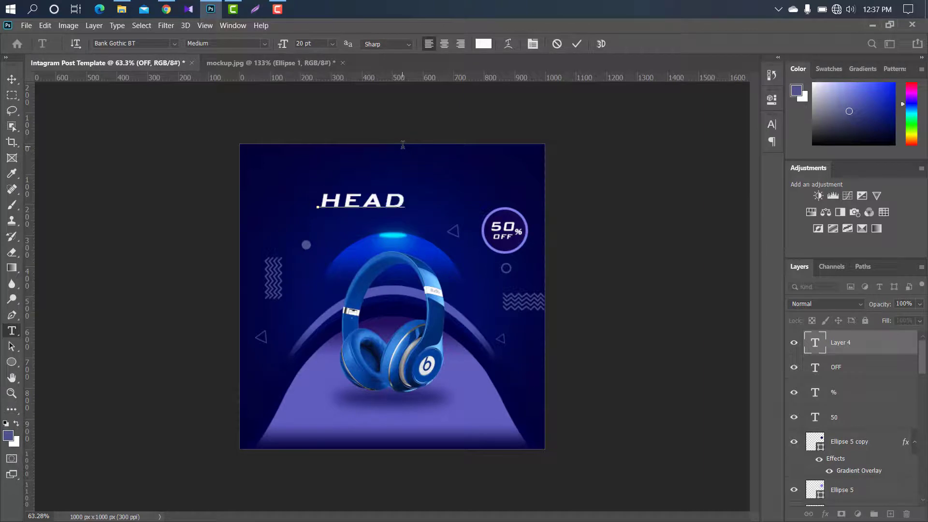
text( PHONE)
click(576, 43)
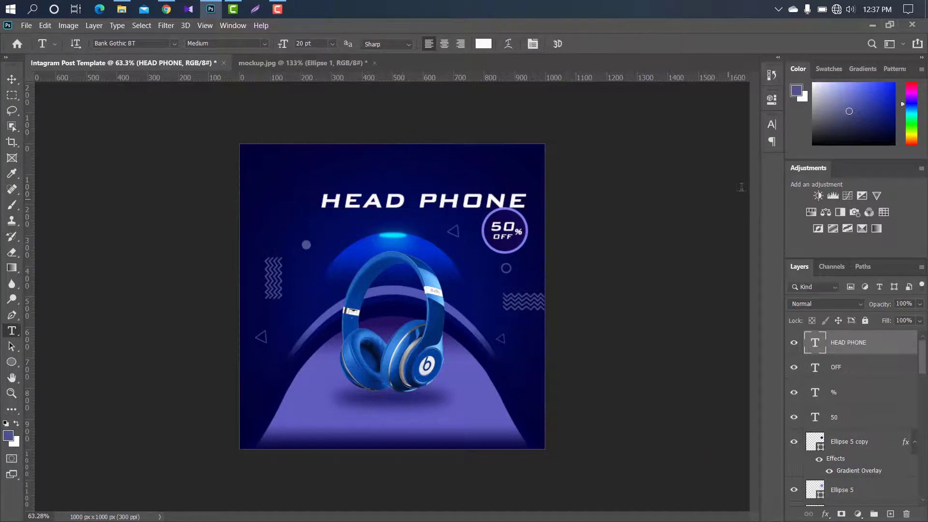
Step: Scale the "HEAD PHONE" heading down to 17.76 pt and centre it horizontally on the canvas
key(ctrl+t)
mouse_move(488, 203)
mouse_down()
mouse_move(476, 200)
mouse_move(482, 187)
mouse_up()
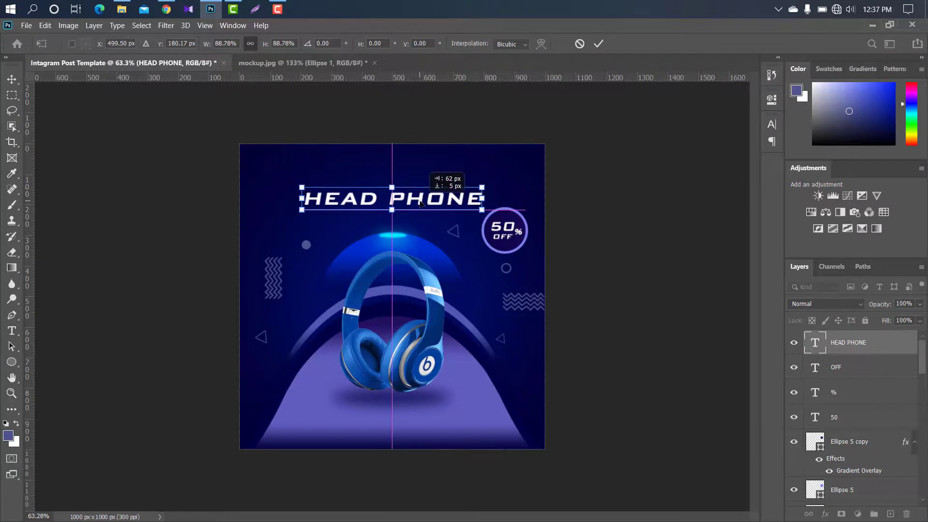
click(598, 44)
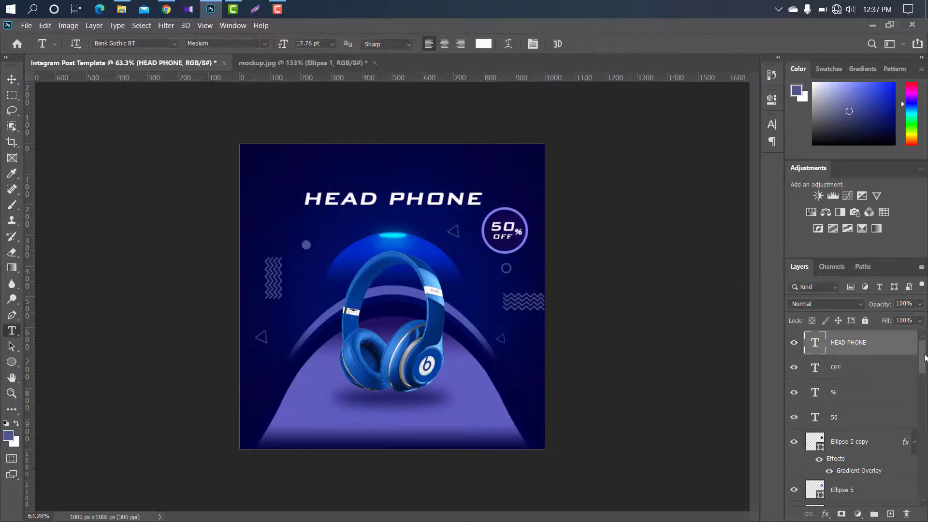
Step: Duplicate the "HEAD PHONE" heading directly below itself and change the copy's text to "Something Better Now"
drag(889, 345, 890, 514)
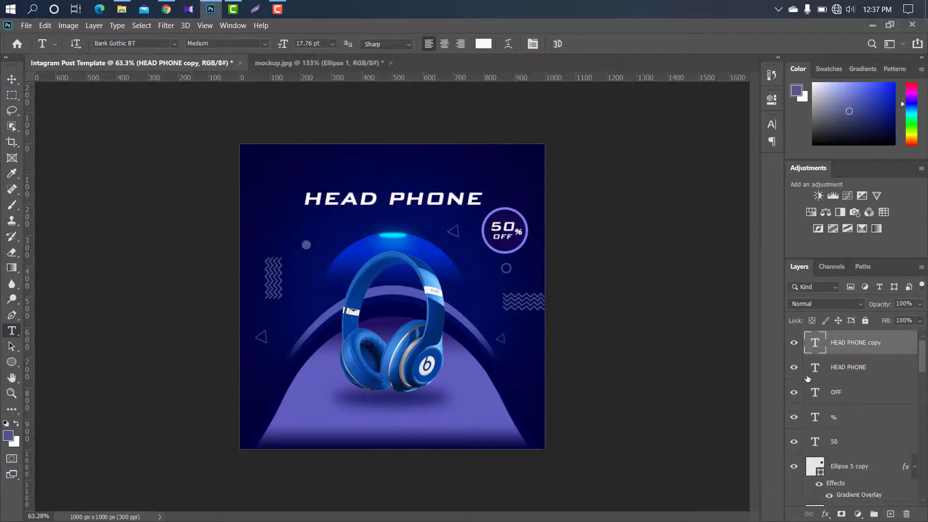
key(ctrl+t)
drag(438, 198, 437, 215)
click(599, 44)
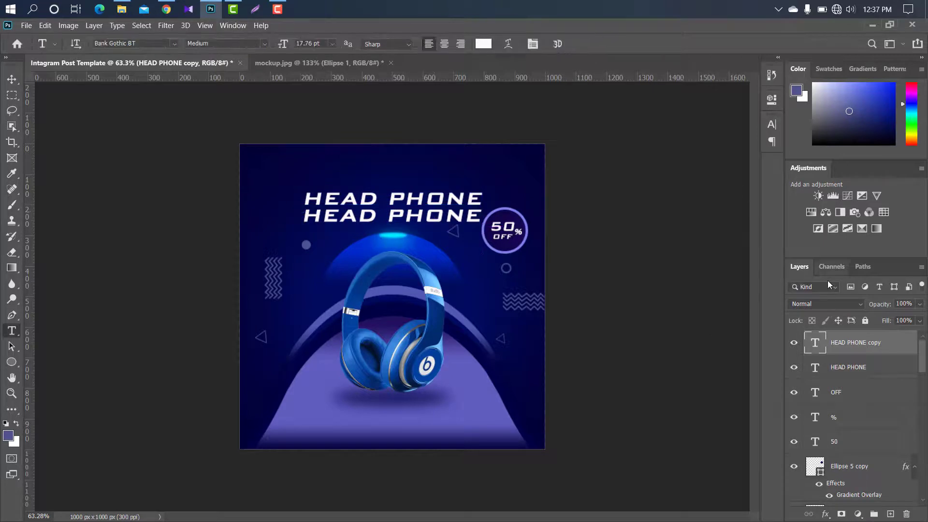
double_click(814, 342)
text(SOMETHING BETTER)
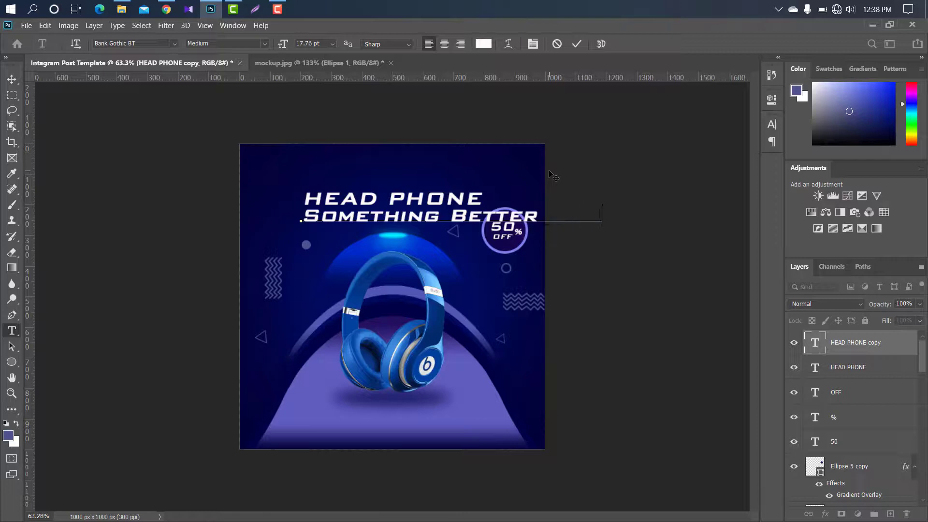
key(ctrl+Return)
Step: Set the "Something Better Now" tagline in BPmono Regular and scale it down to 7.36 pt below the heading
click(768, 123)
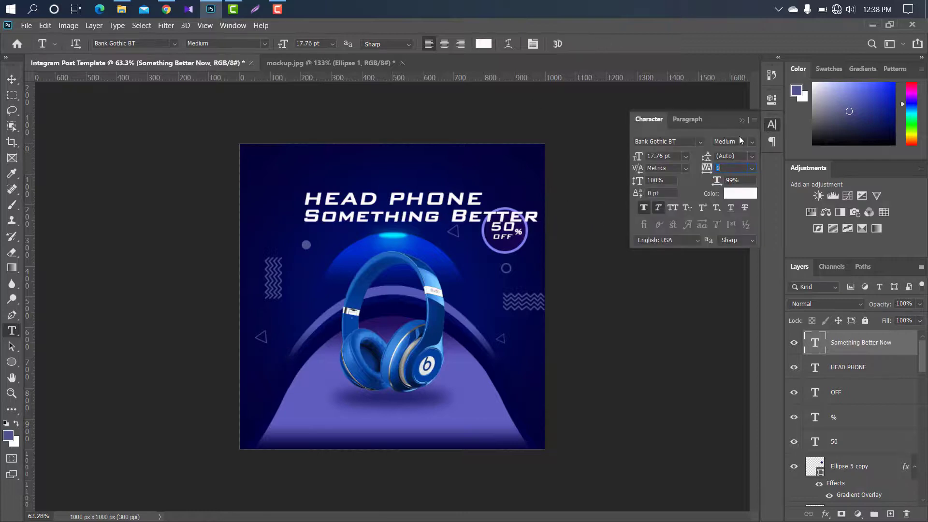
click(700, 142)
click(679, 247)
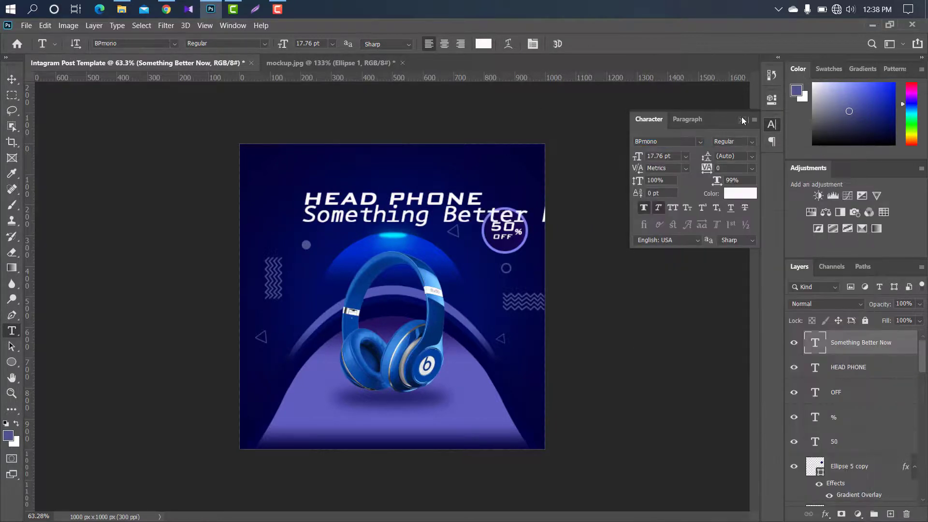
click(771, 124)
key(ctrl+t)
drag(589, 215, 425, 215)
click(598, 44)
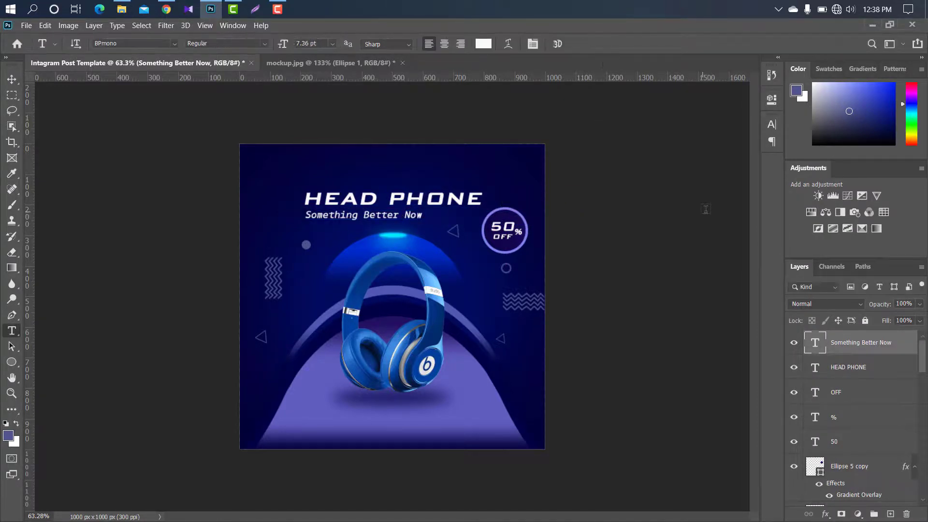
Step: Widen the "Something Better Now" tagline's tracking to 320 and remove its faux bold
click(771, 128)
drag(706, 168, 710, 167)
click(743, 120)
Step: Add a 20 pt text reading "NEW" above the "HEAD PHONE" heading
click(355, 180)
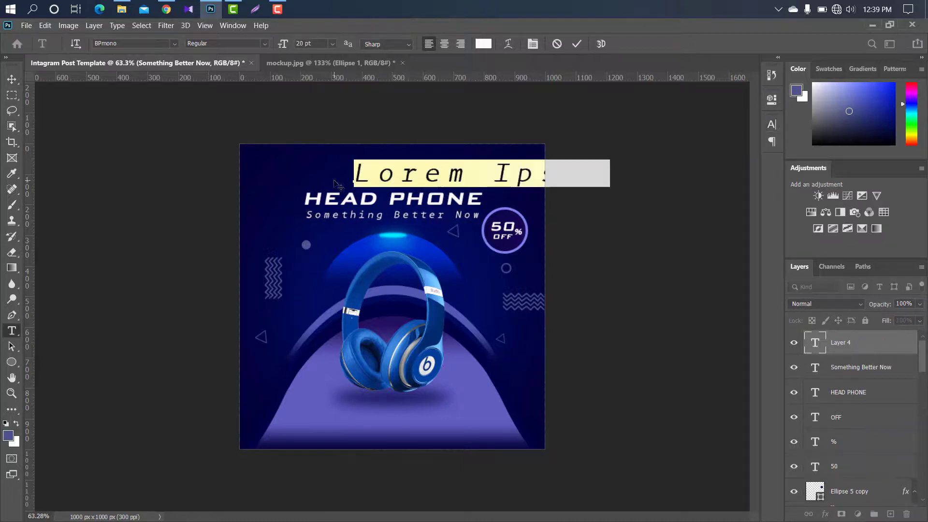
text(NEW)
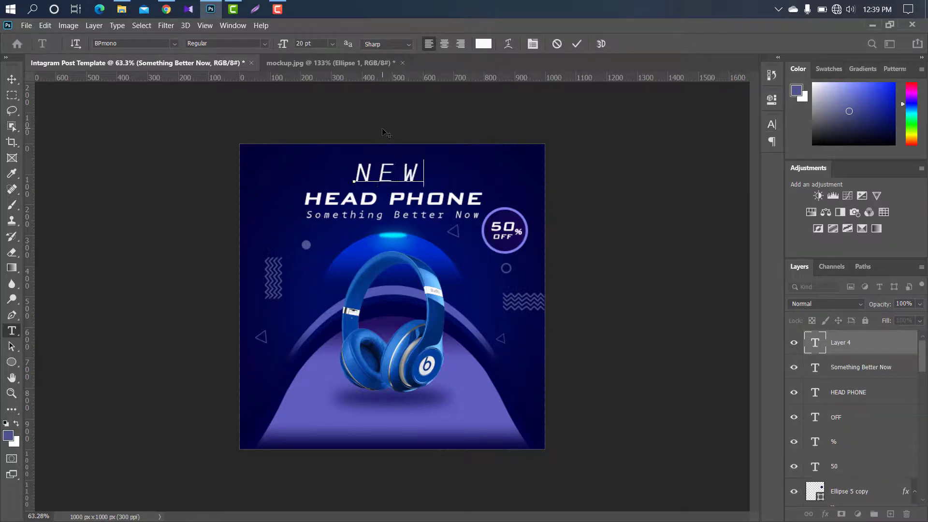
click(577, 44)
Step: Set the "NEW" text in Bank Gothic BT Medium with faux bold and tracking 0
click(773, 125)
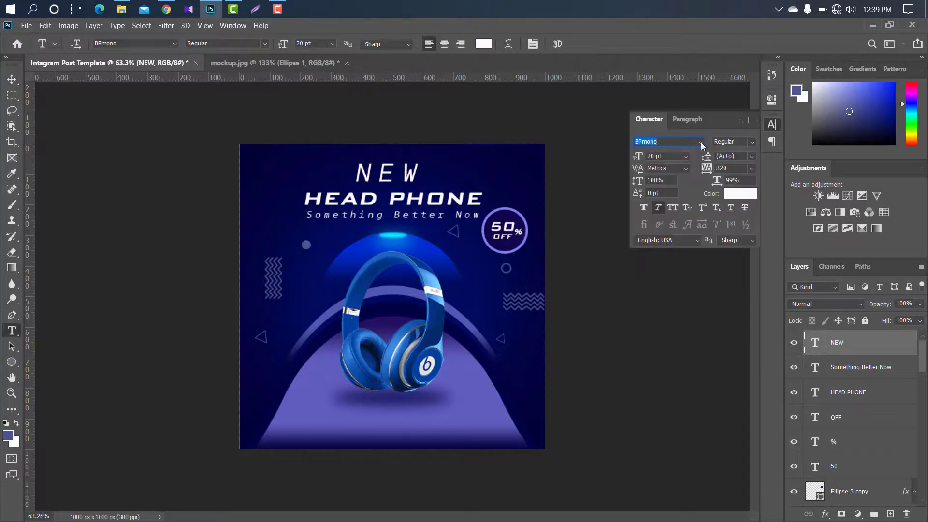
click(700, 143)
click(669, 191)
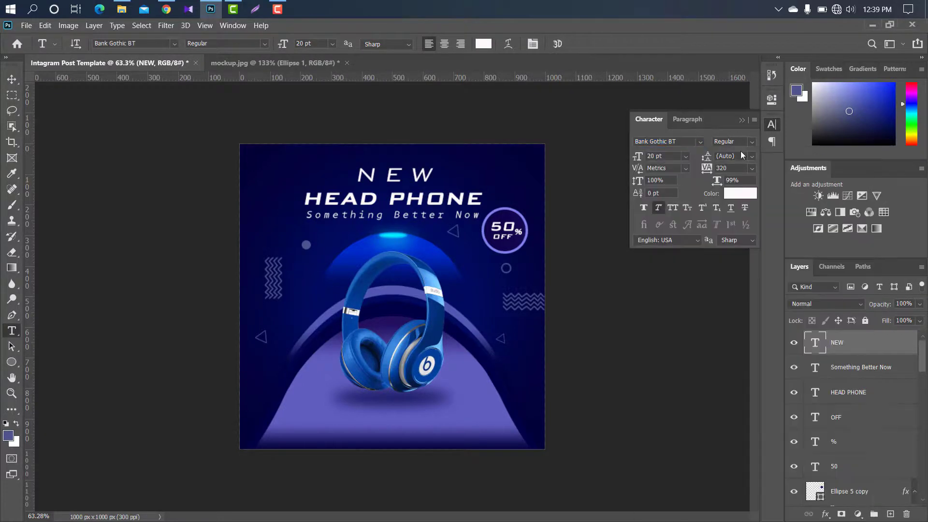
click(644, 210)
click(707, 169)
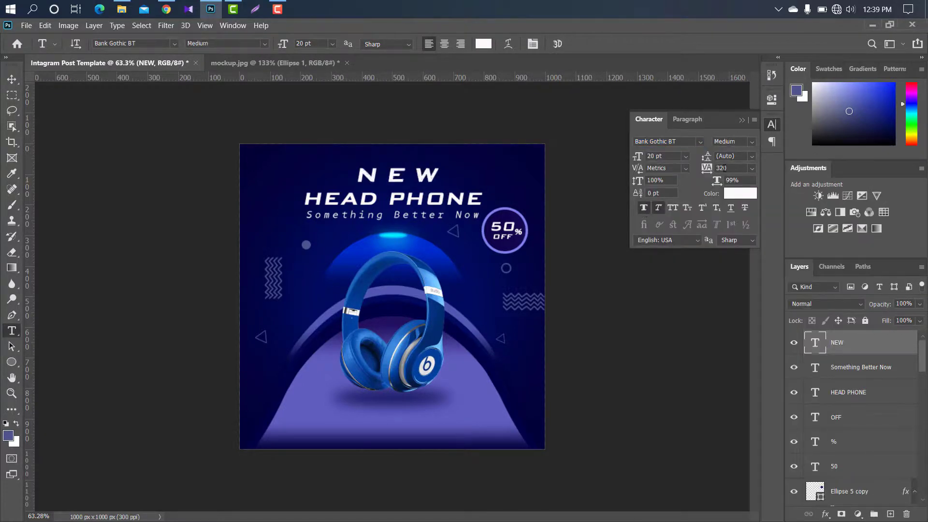
text(0)
click(742, 120)
Step: Scale the "NEW" text down to 11.53 pt and centre it just above the "HEAD PHONE" heading
key(ctrl+t)
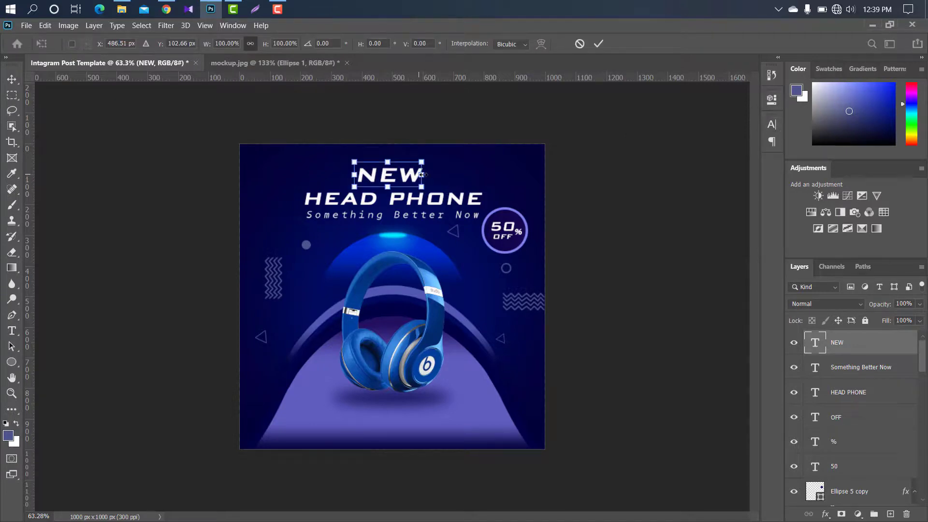
drag(424, 174, 415, 180)
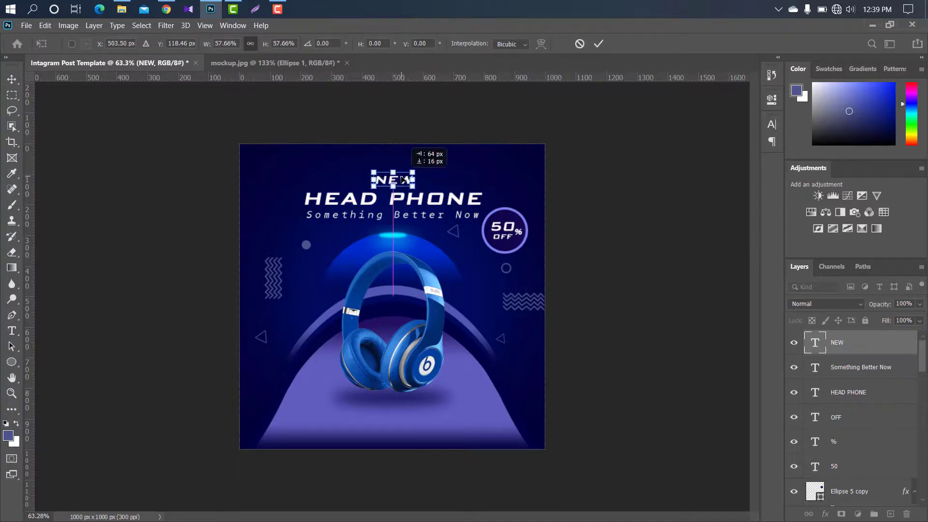
click(598, 44)
Step: Move the "NEW", "HEAD PHONE" and "Something Better Now" texts together slightly up and to the left
ctrl+click(865, 369)
ctrl+click(867, 397)
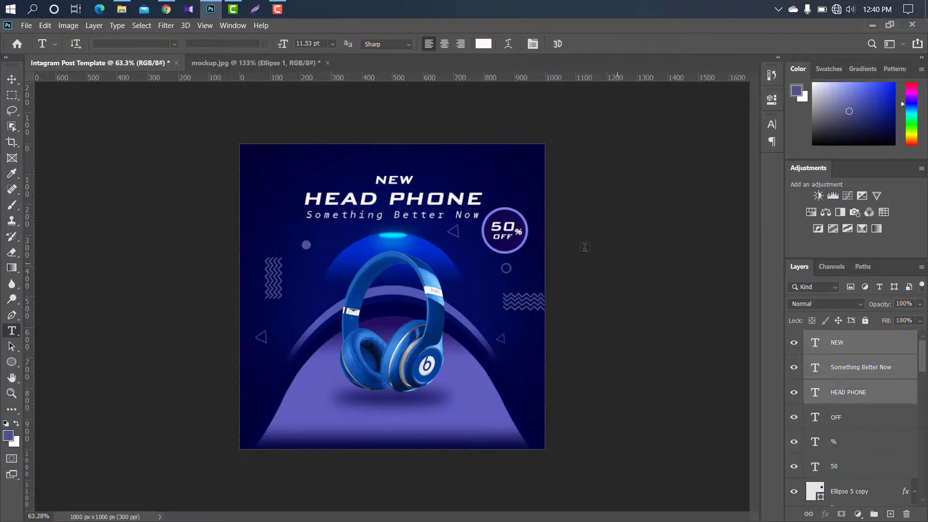
key(ctrl+t)
mouse_move(410, 198)
mouse_down()
mouse_move(406, 205)
mouse_move(407, 197)
mouse_up()
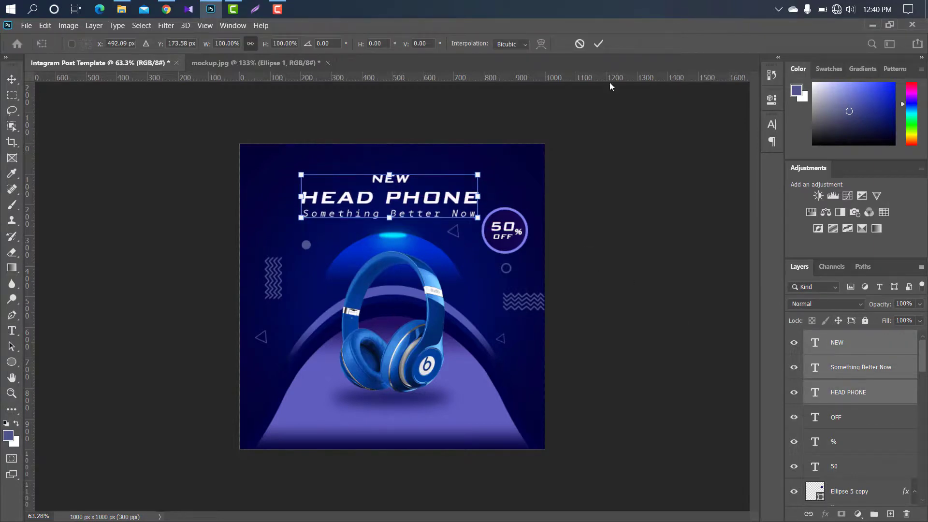
click(598, 44)
Step: Select the badge's "OFF", "%" and "50" text layers together with its Ellipse 5 copy layer
key(t)
click(865, 418)
ctrl+click(863, 441)
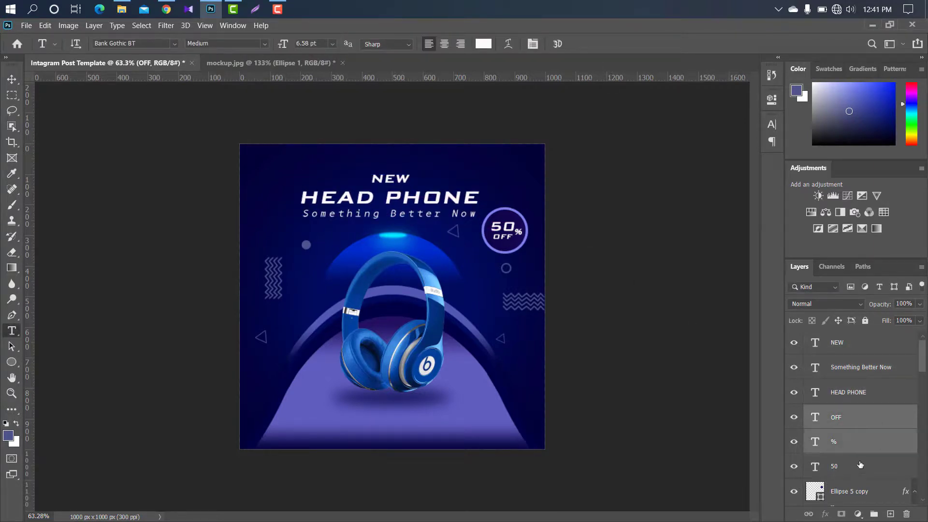
ctrl+click(860, 473)
ctrl+click(860, 493)
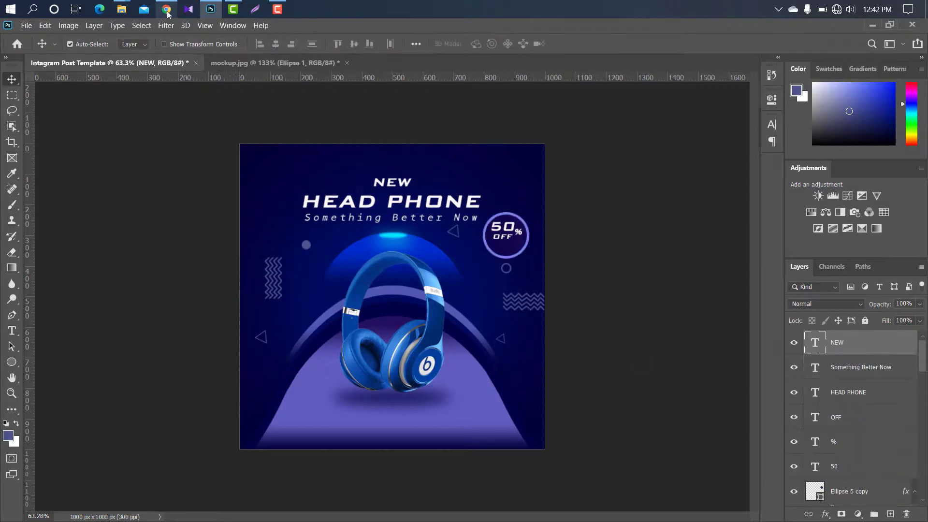
Step: Place the logo image "My Logo Design png intro" from the file browser, scaled down and centred above the "NEW" text
click(193, 78)
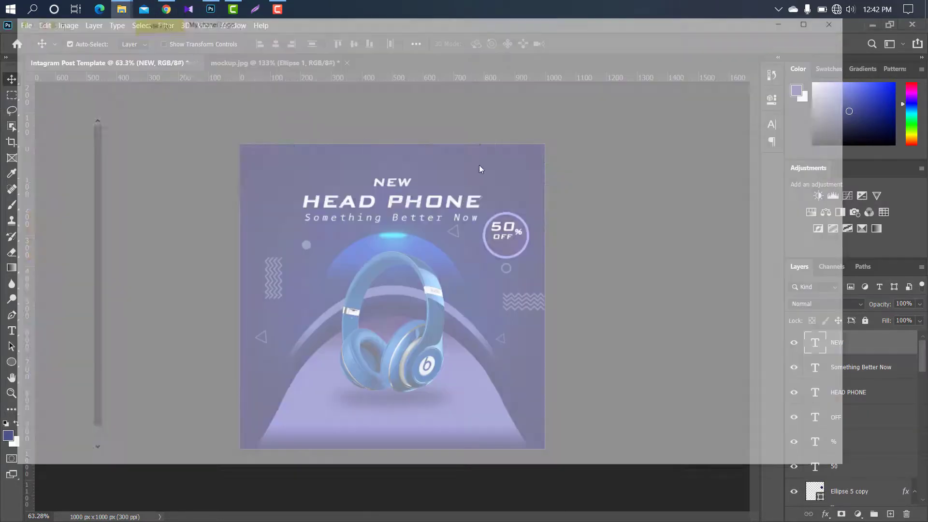
drag(216, 28, 522, 366)
drag(544, 448, 319, 223)
drag(294, 186, 402, 158)
click(585, 44)
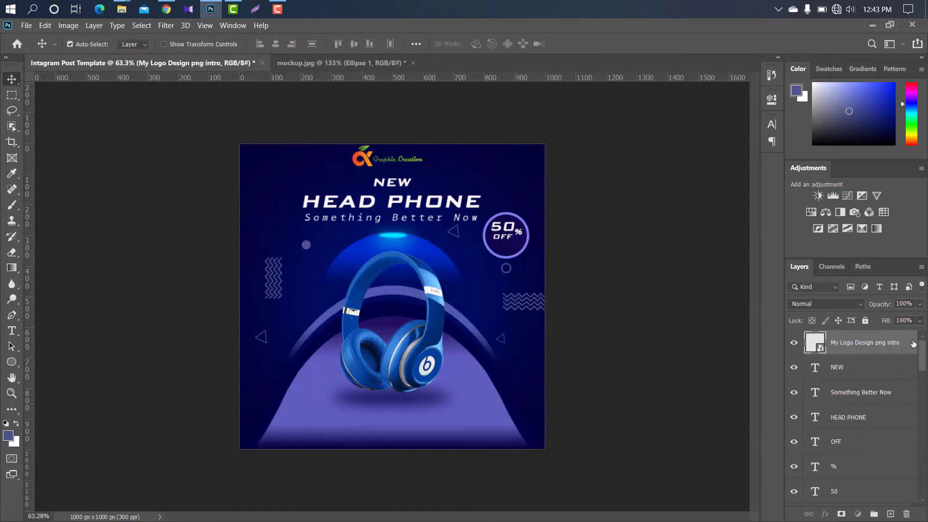
Step: Apply a white (ffffff) Color Overlay to the logo and move it to the upper-left corner of the canvas
double_click(904, 345)
click(487, 213)
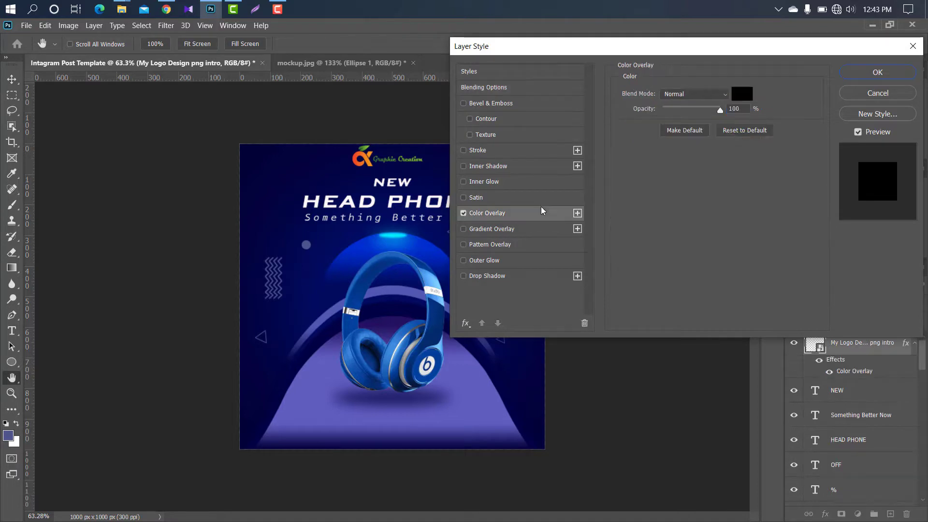
click(742, 94)
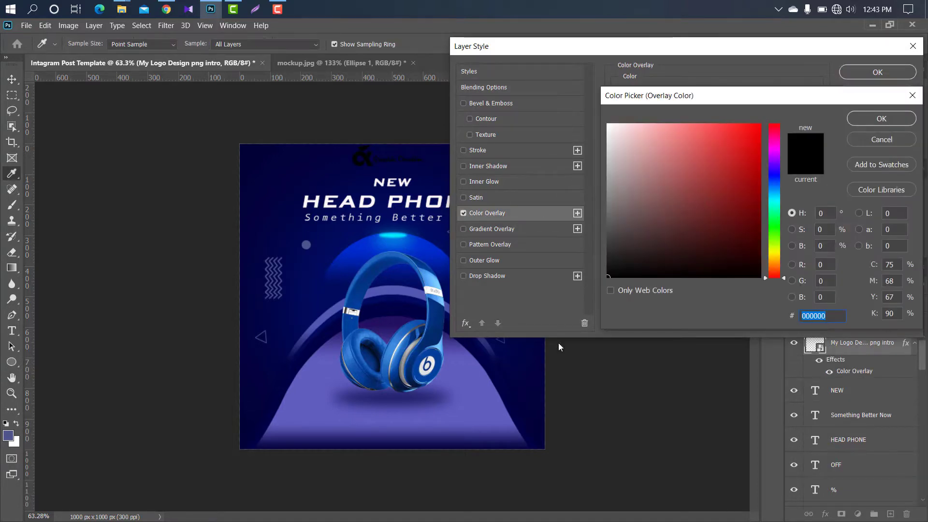
text(ffffff)
click(882, 118)
click(865, 68)
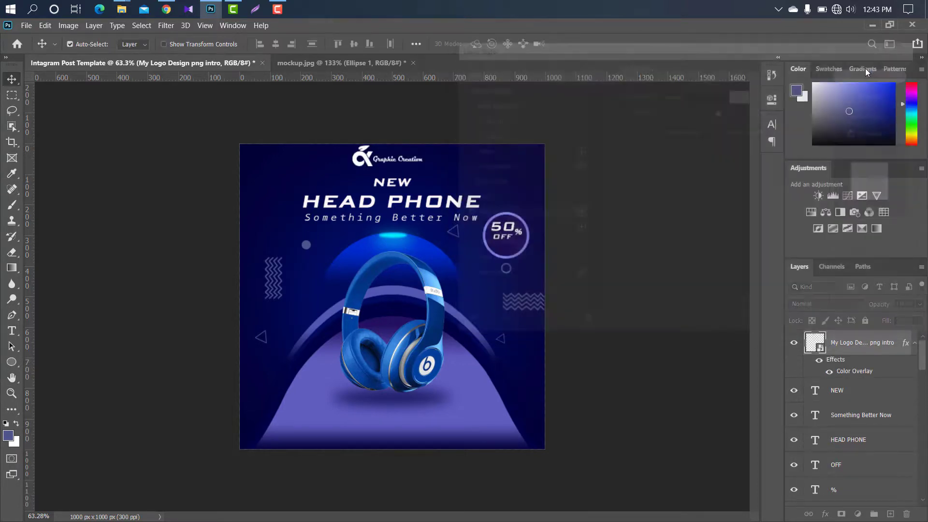
drag(366, 158, 261, 158)
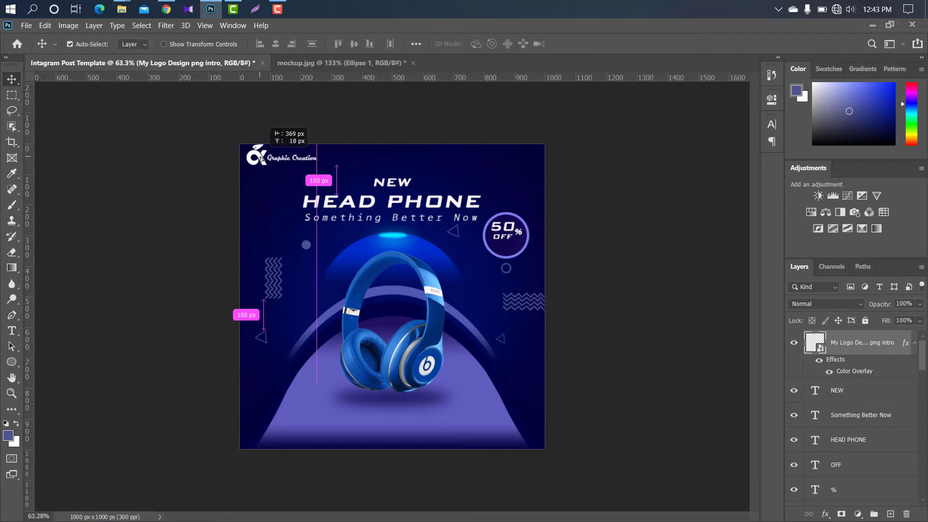